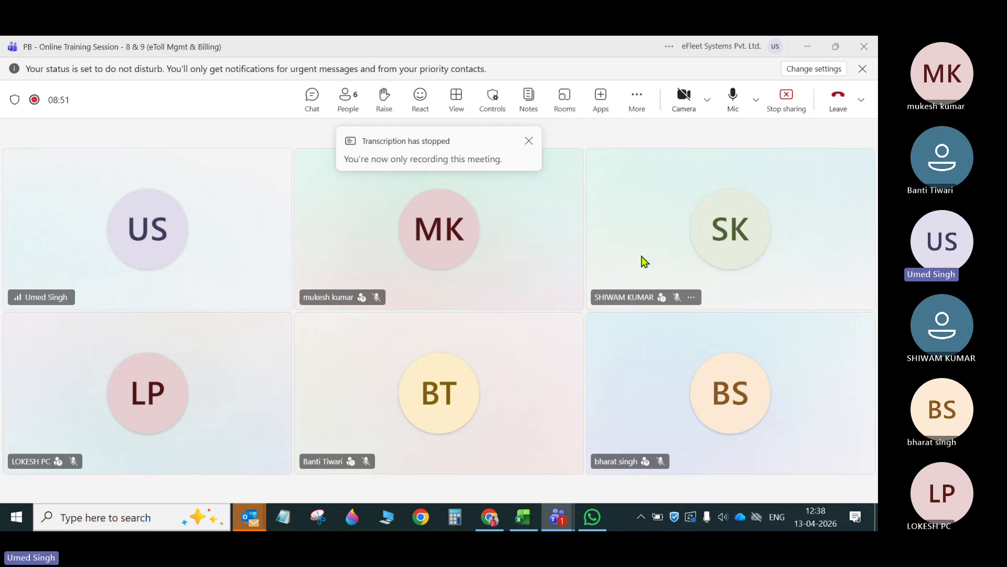
- Switch to the browser and close the tab showing the e-Config Global Master form
left_click(489, 516)
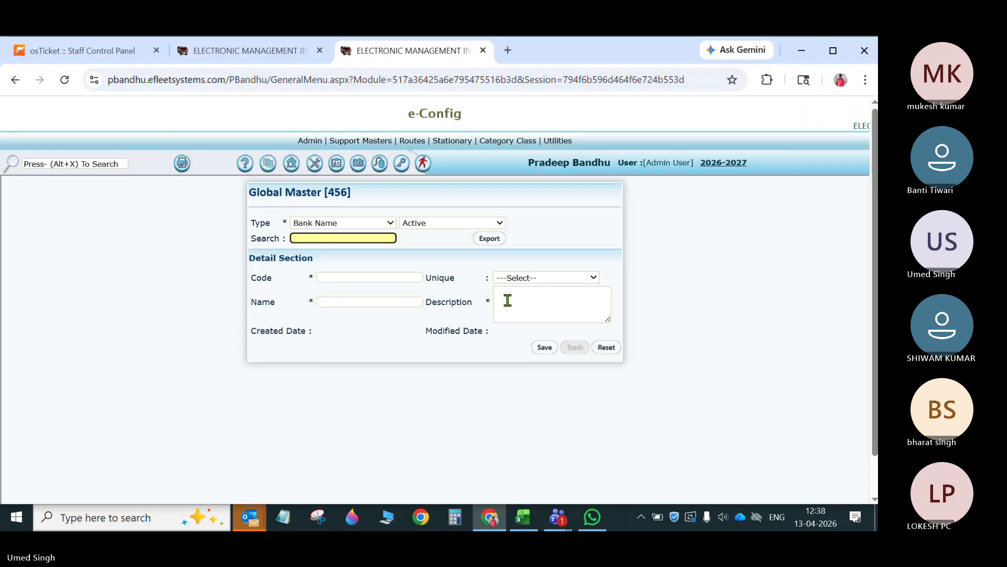
left_click(483, 51)
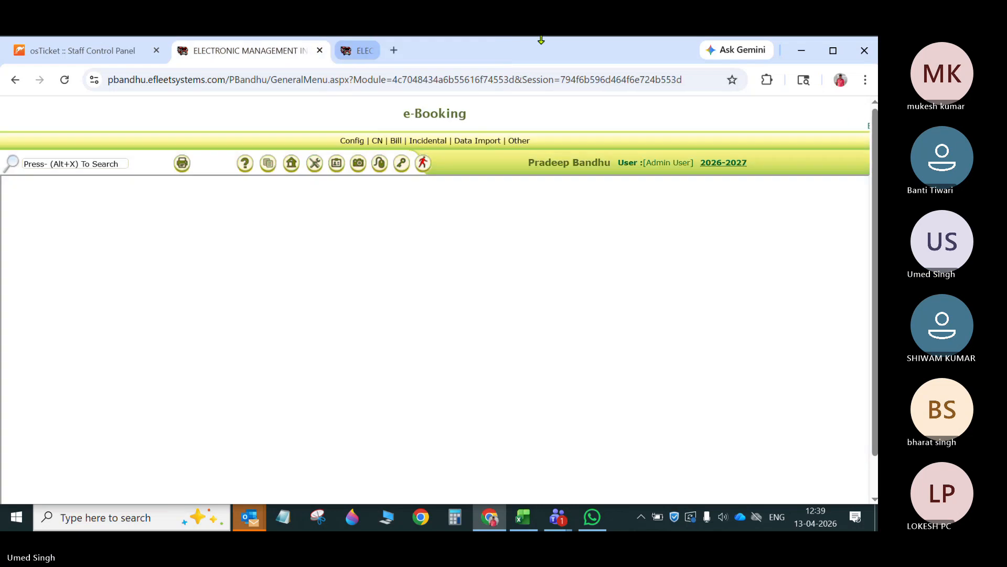
- Review the session dates of the eTag Management rows in the rollout plan workbook and dismiss the reminder window
left_click(526, 514)
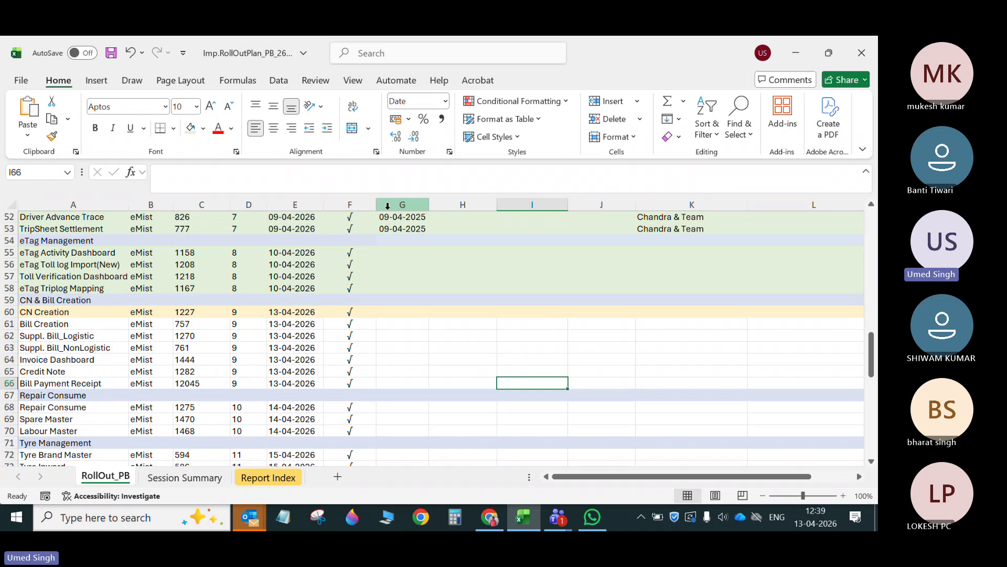
left_click_drag(322, 258, 314, 288)
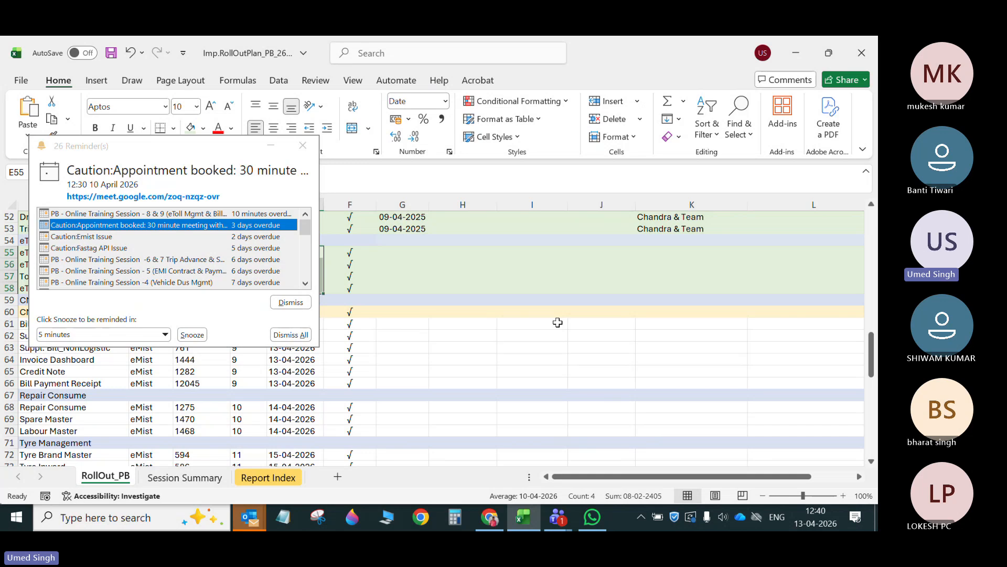
left_click(303, 146)
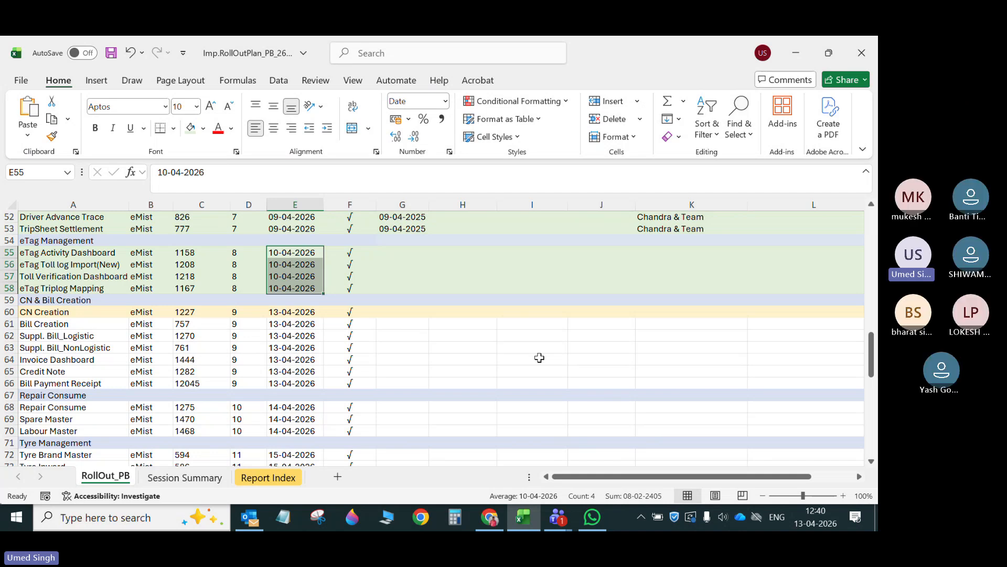
left_click(490, 363)
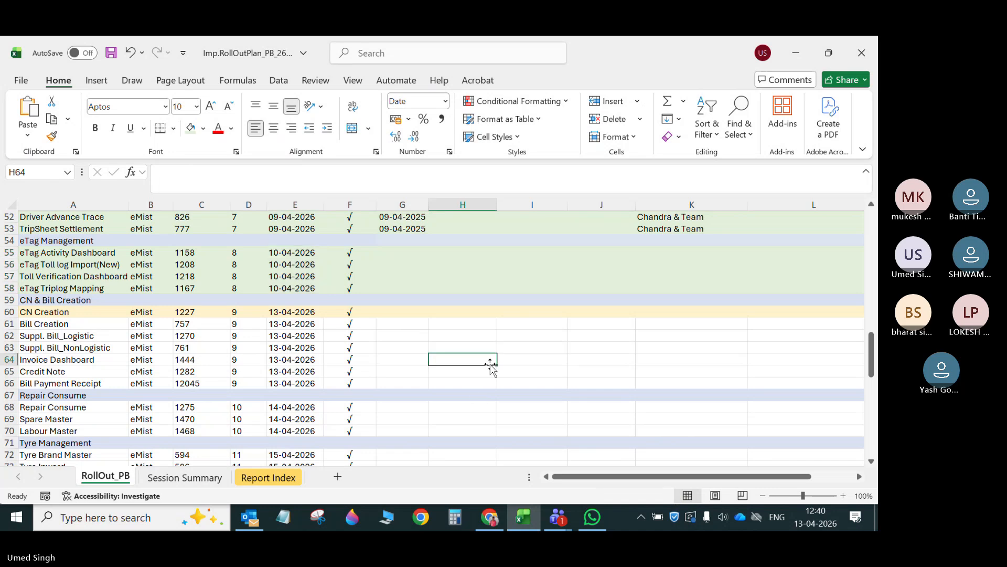
- Switch to the browser, change to the Fleet module and open the eTag Toll Log Import(New) form
left_click(489, 517)
mouse_move(292, 167)
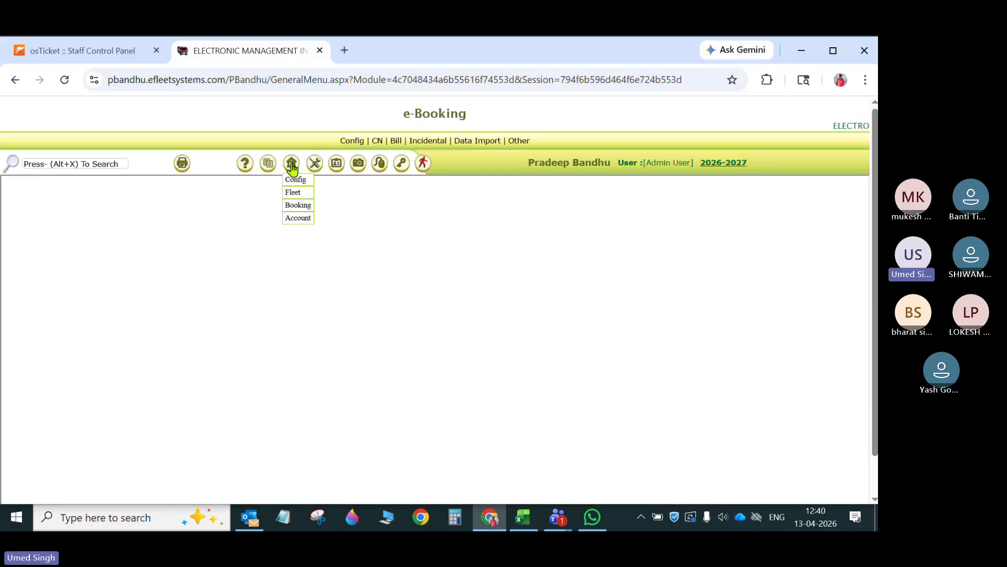
left_click(293, 193)
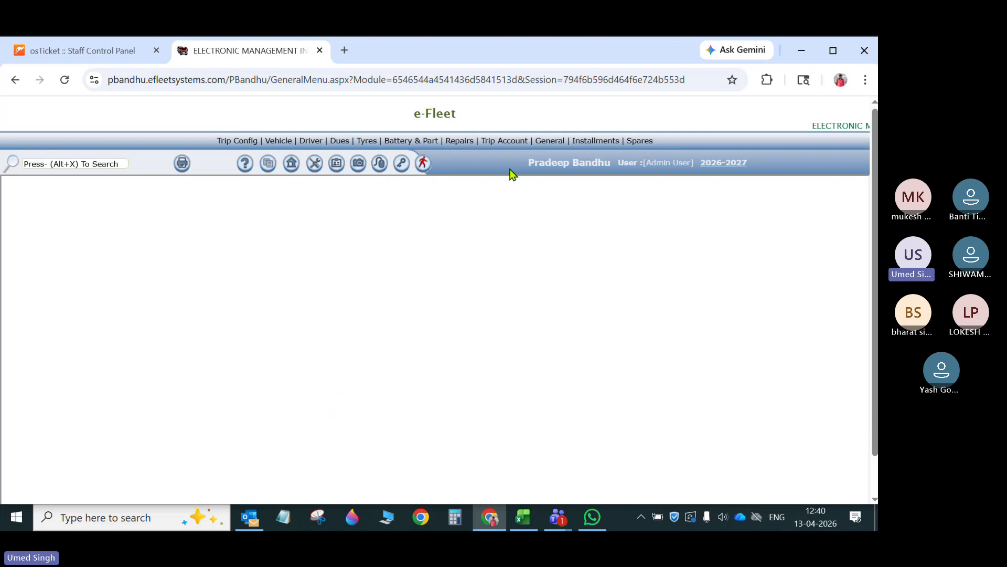
mouse_move(504, 140)
left_click(544, 192)
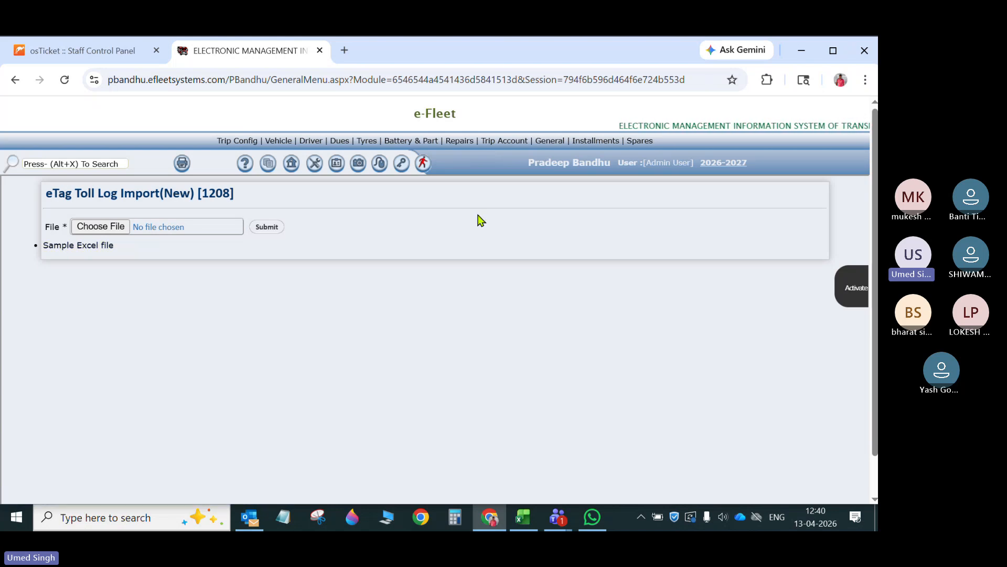
- Show the Windows desktop and open its Desktop folder shortcut in a maximized File Explorer window
key("super+d")
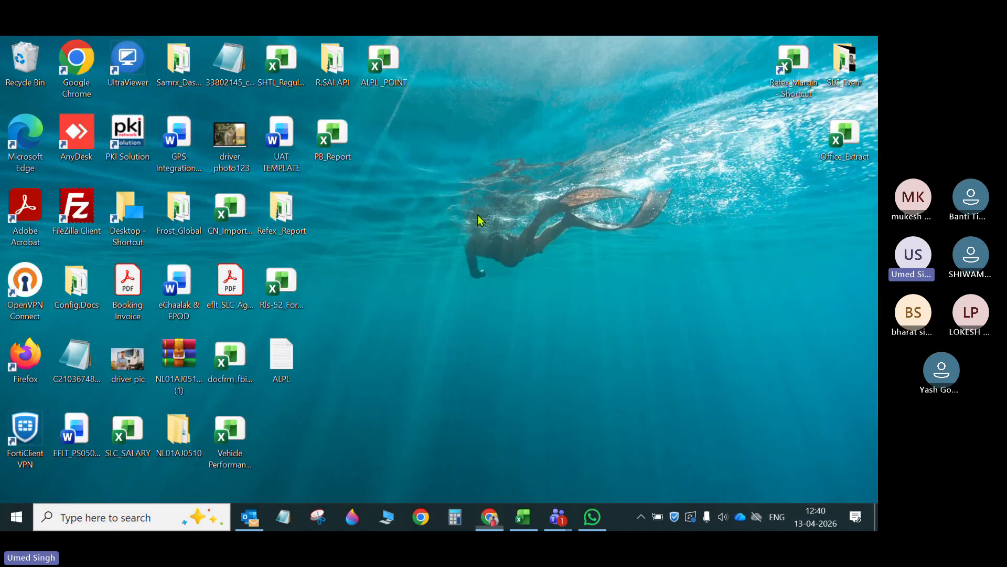
double_click(135, 213)
left_click(797, 174)
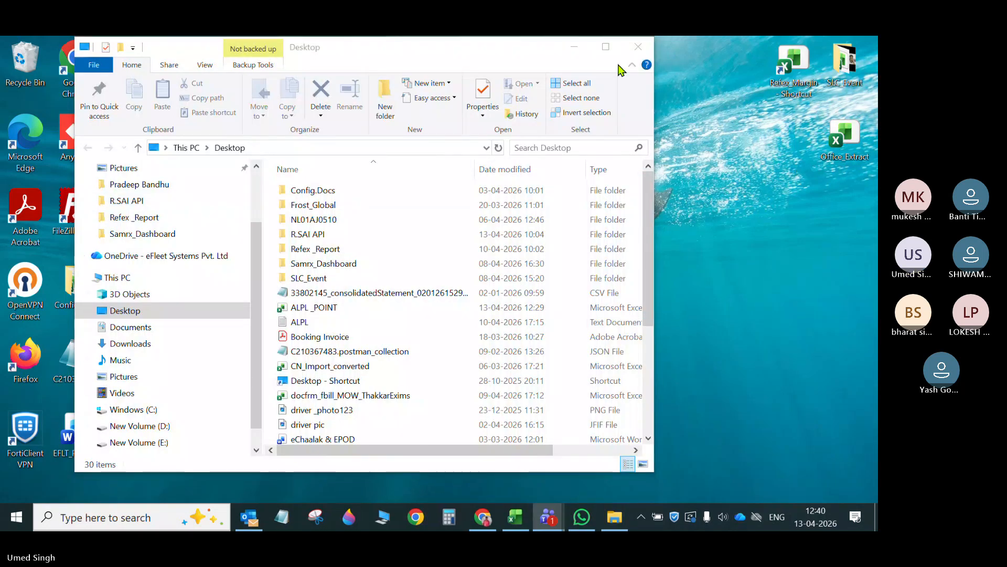
left_click(606, 47)
scroll(299, 362, "down", 2)
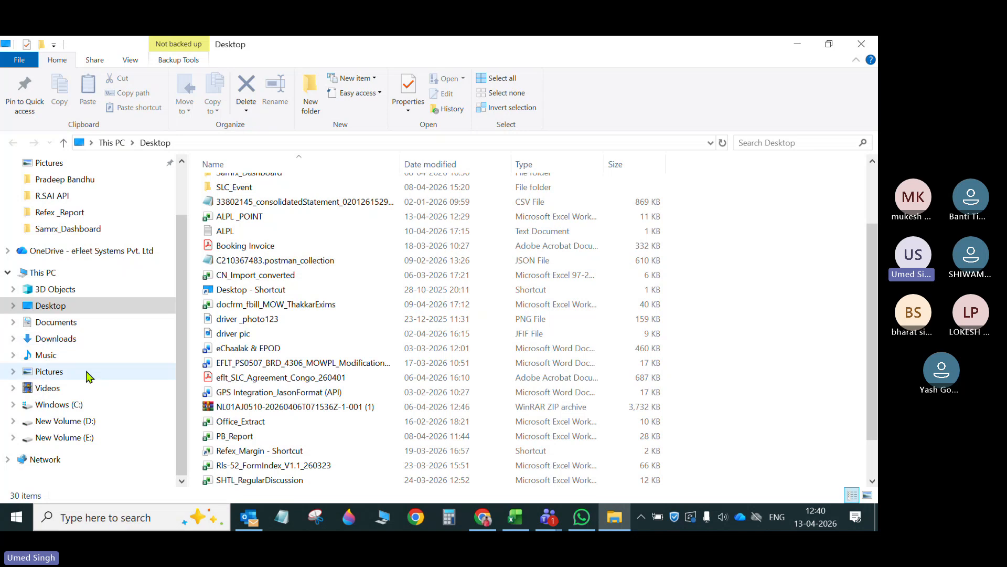
- Open the PB_eTagTollLogImport workbook from the client folder under Running_Project on drive E: and display Sheet2
left_click(72, 437)
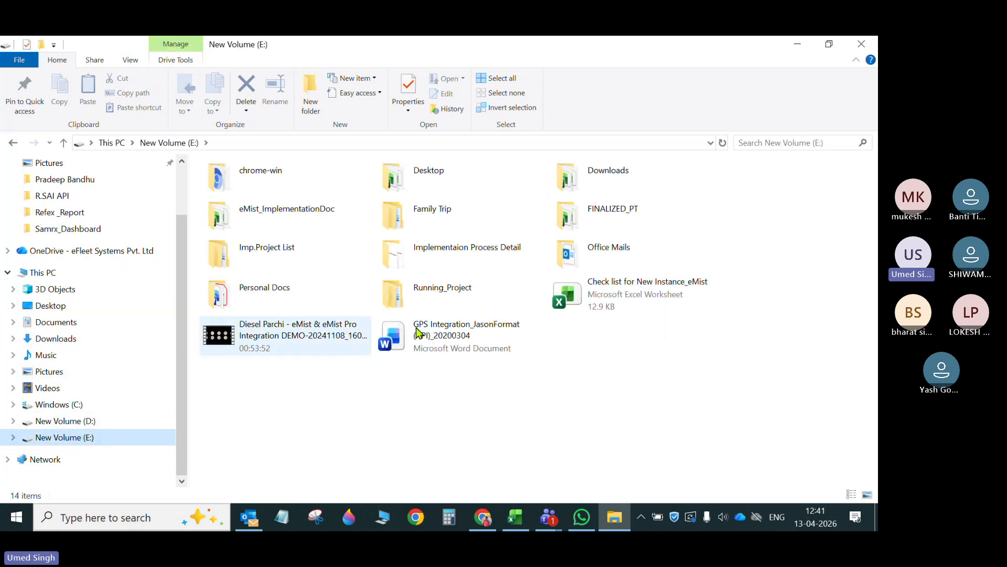
double_click(409, 298)
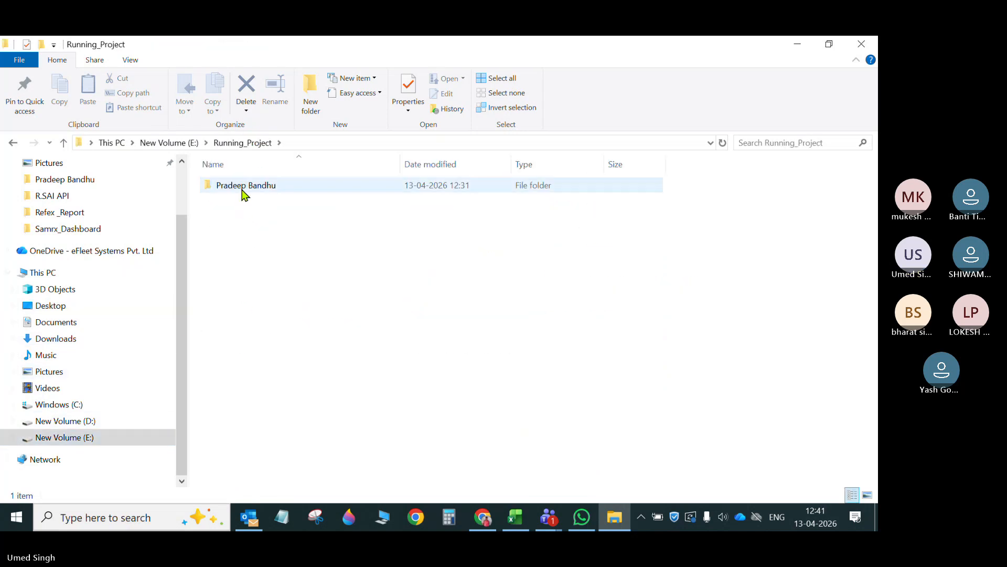
double_click(244, 188)
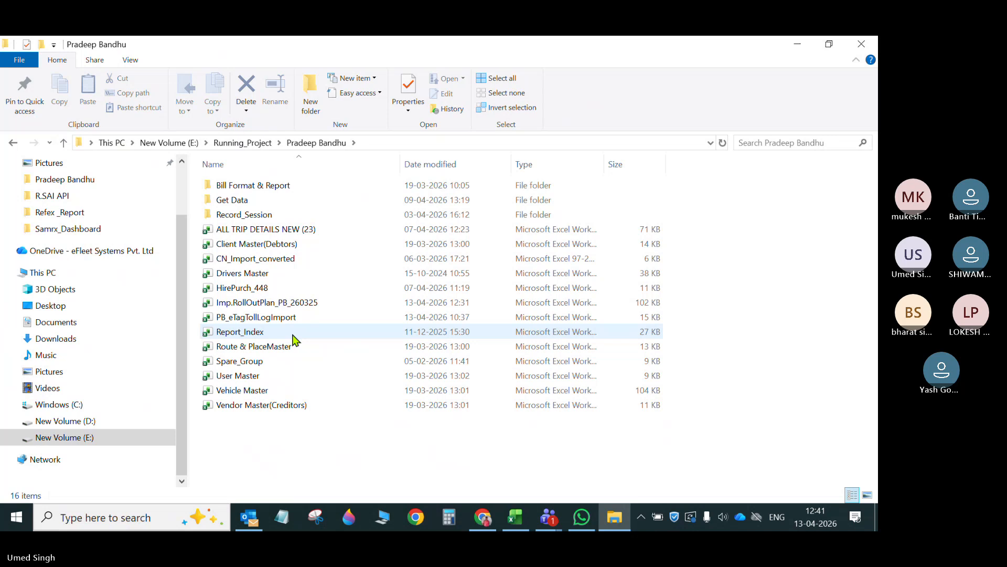
left_click(269, 319)
double_click(268, 319)
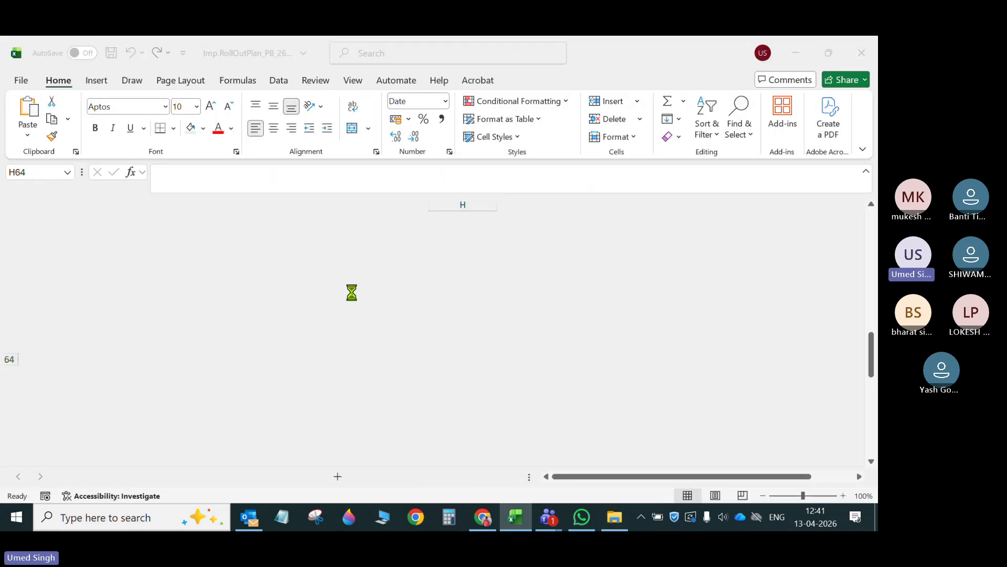
left_click(139, 476)
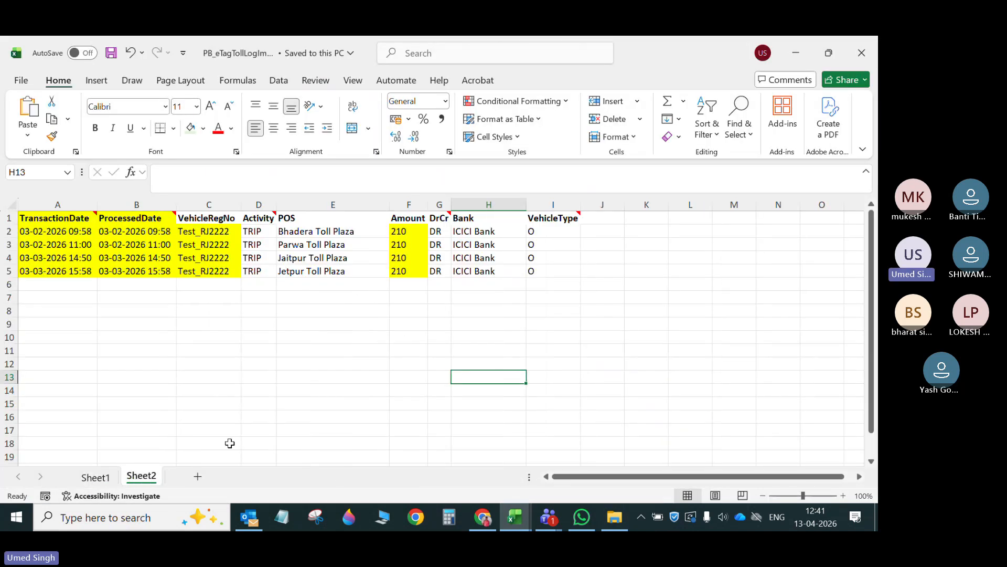
right_click(156, 482)
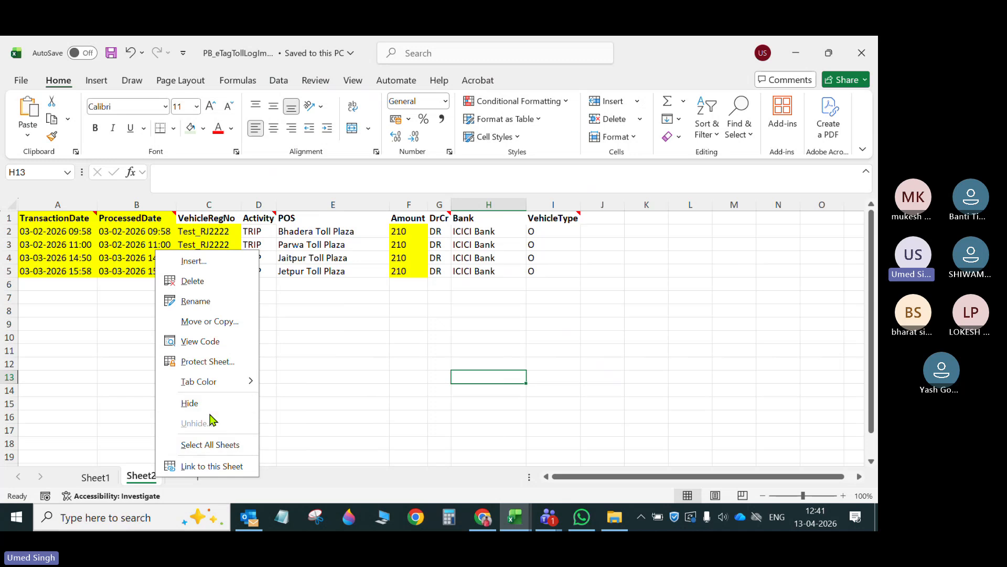
left_click(407, 390)
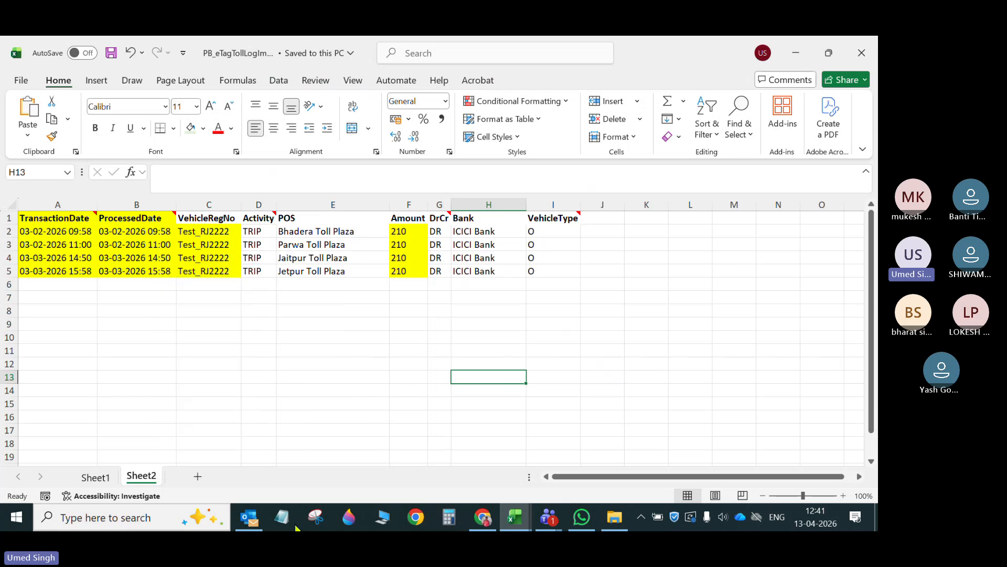
- Download the sample Excel file from the toll log import form, open its Sheet2 and enable editing
left_click(488, 519)
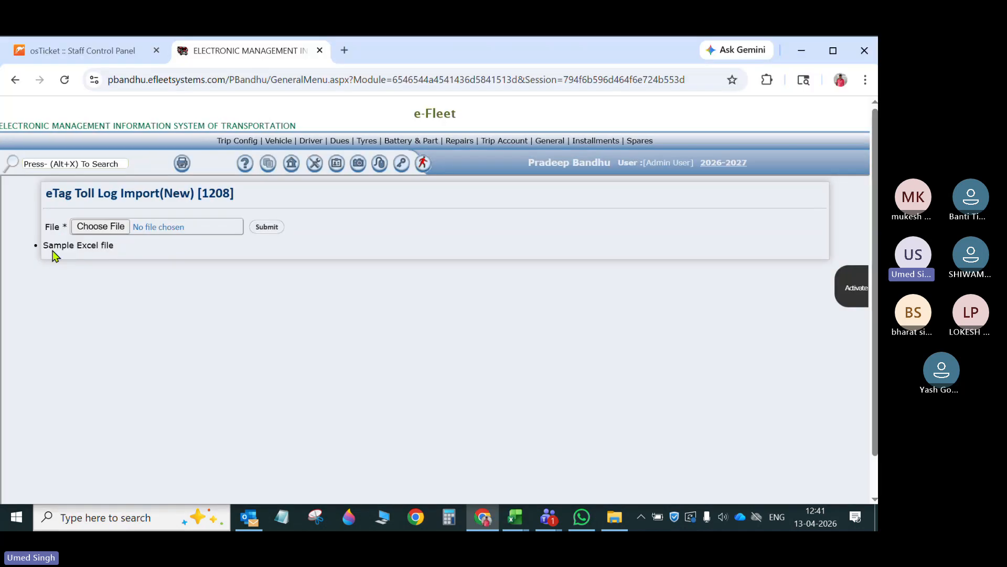
left_click(86, 248)
left_click(805, 112)
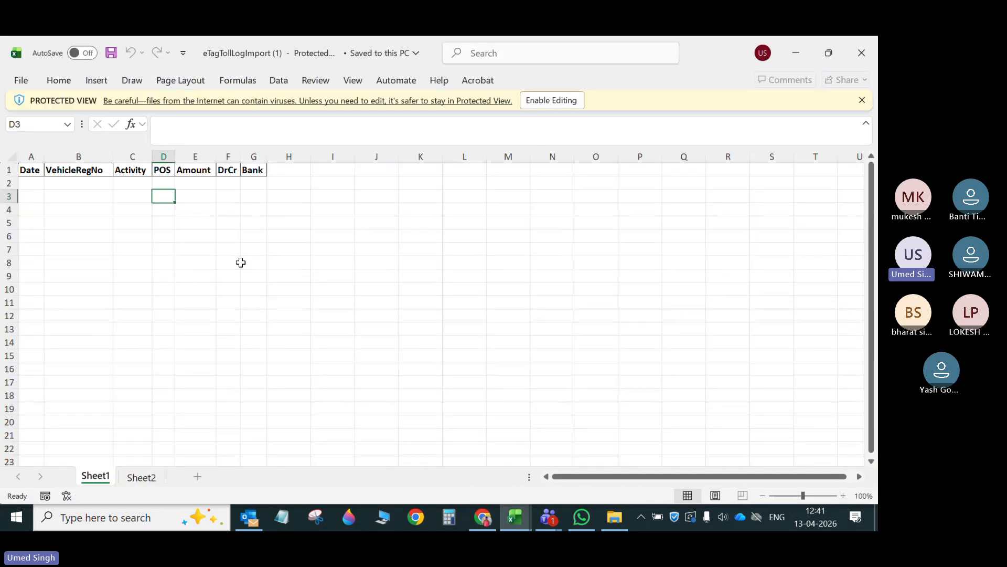
left_click(140, 484)
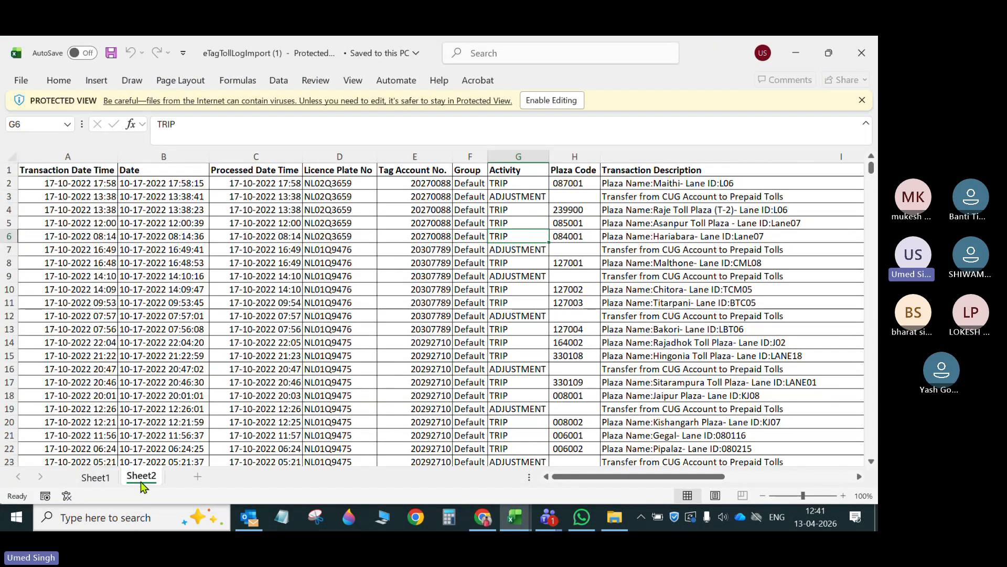
left_click(551, 100)
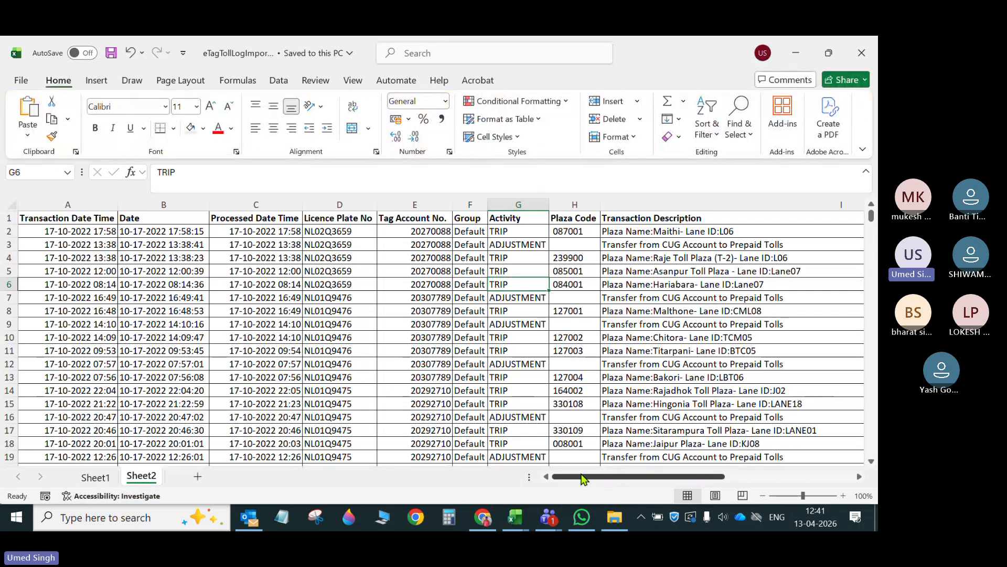
- Narrow the Transaction Description column on Sheet2 and left-align all cells of the sheet
left_click_drag(580, 477, 795, 478)
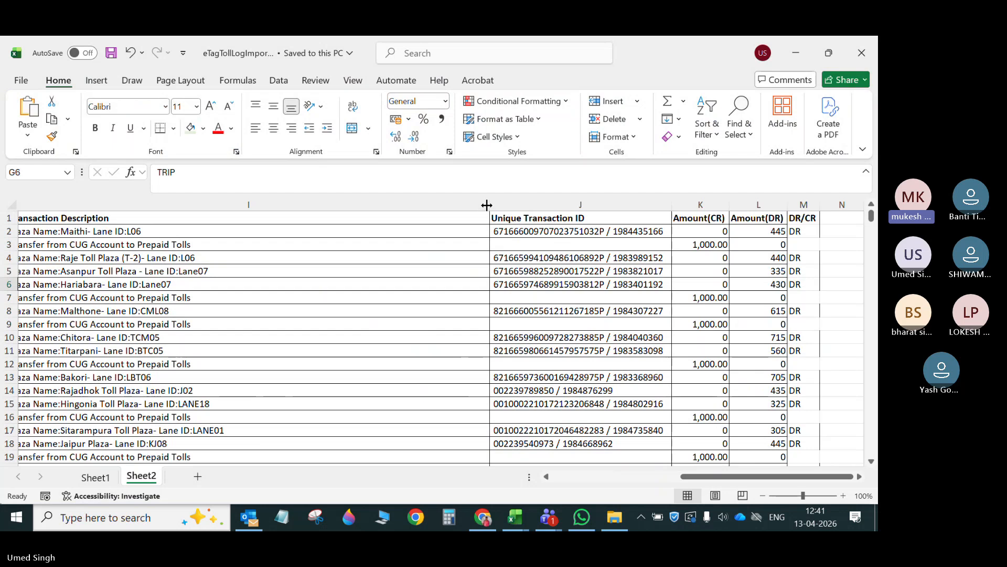
left_click_drag(487, 204, 243, 216)
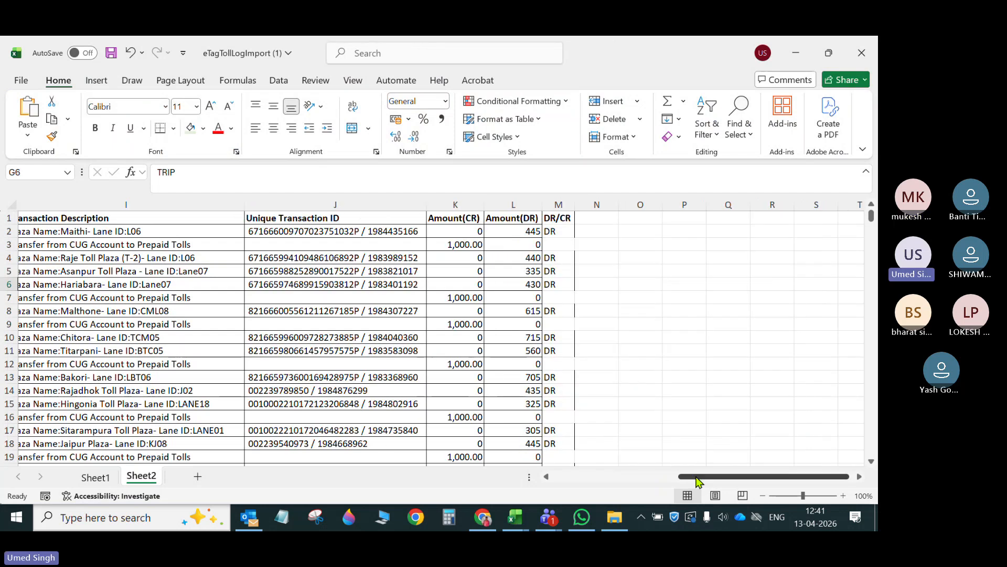
left_click_drag(695, 478, 514, 467)
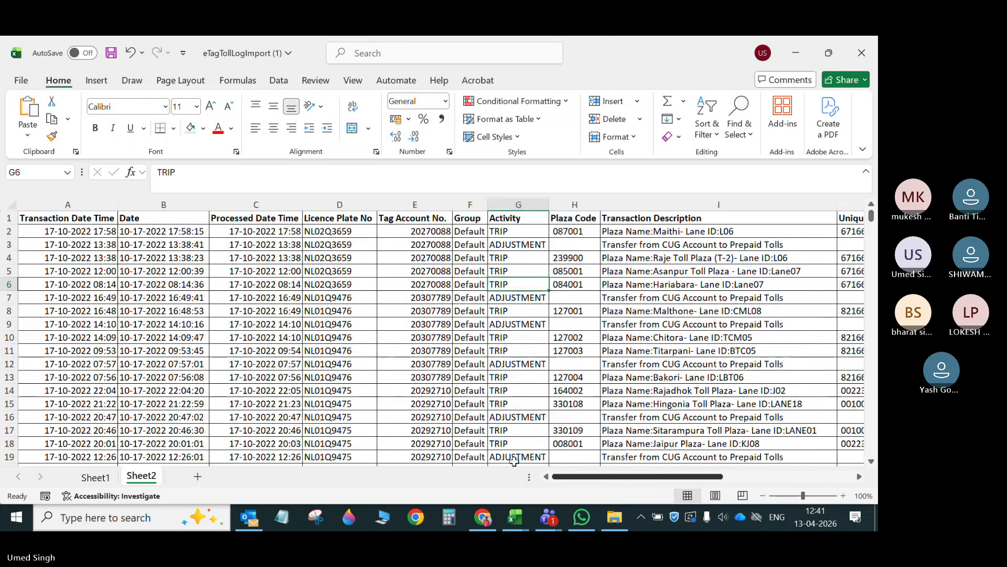
left_click(11, 205)
left_click(252, 129)
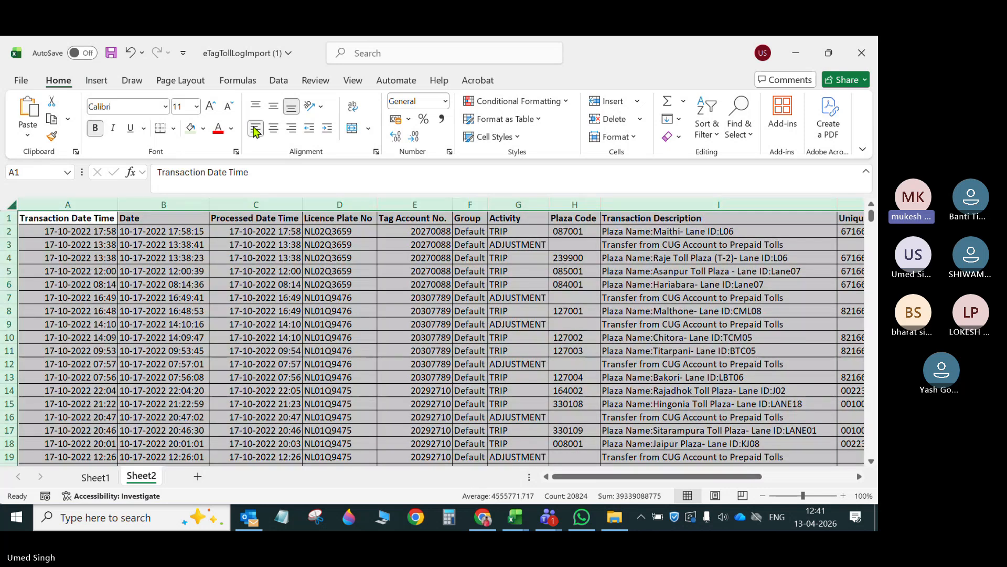
left_click(202, 324)
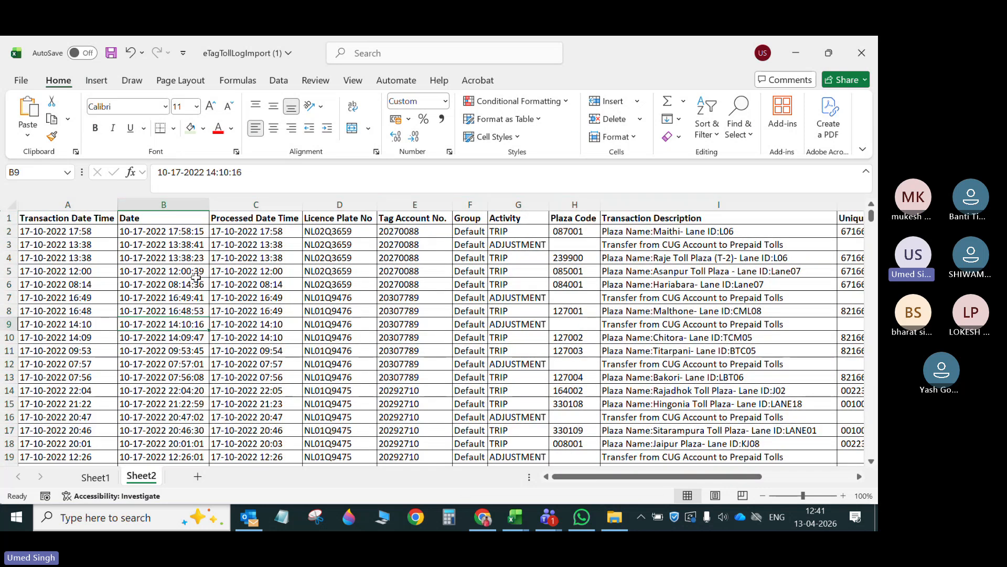
- Compare the Date, Licence Plate No and Transaction Description columns on Sheet2 with the import template headers on Sheet1
left_click(167, 207)
left_click(344, 284)
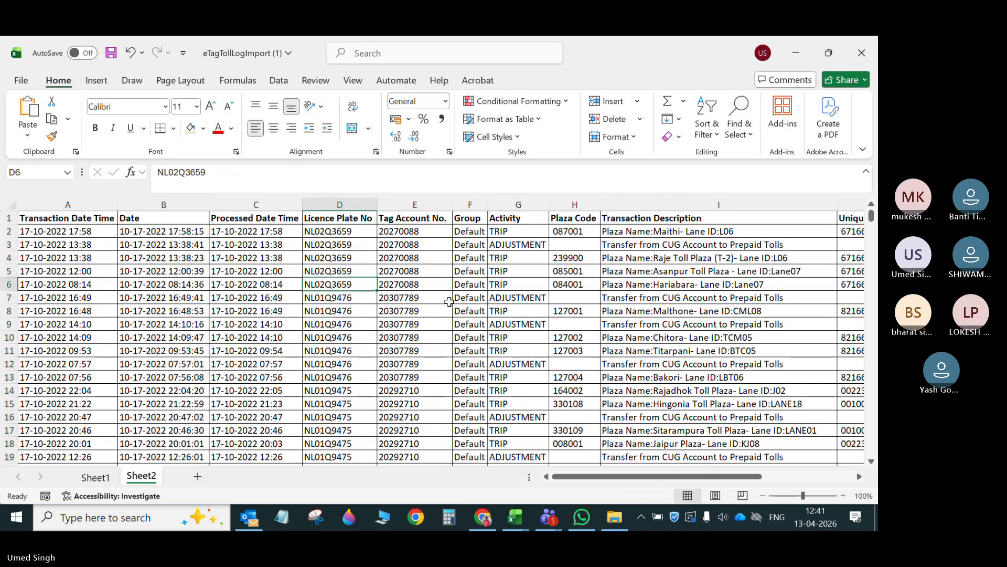
left_click(662, 216)
left_click(98, 479)
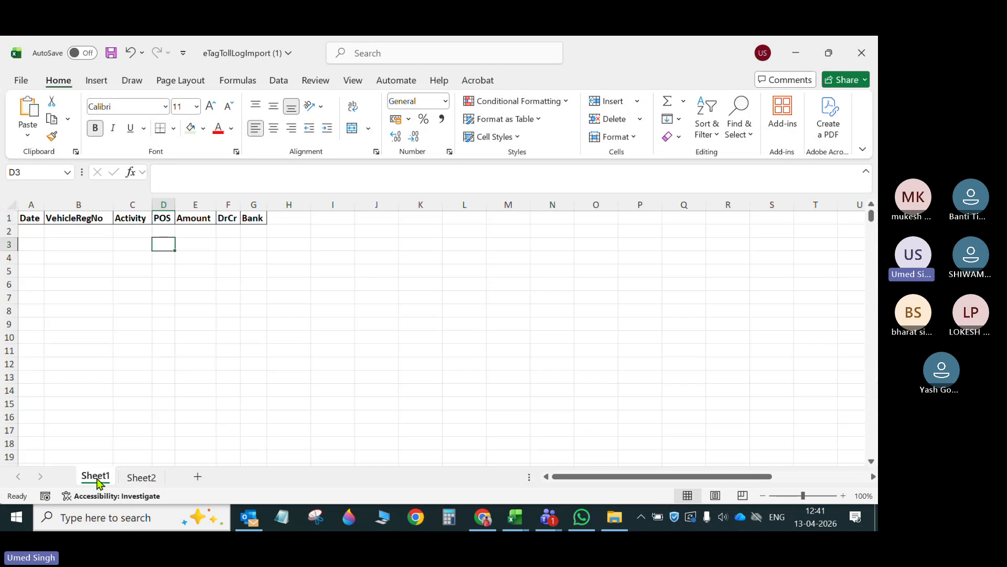
double_click(100, 477)
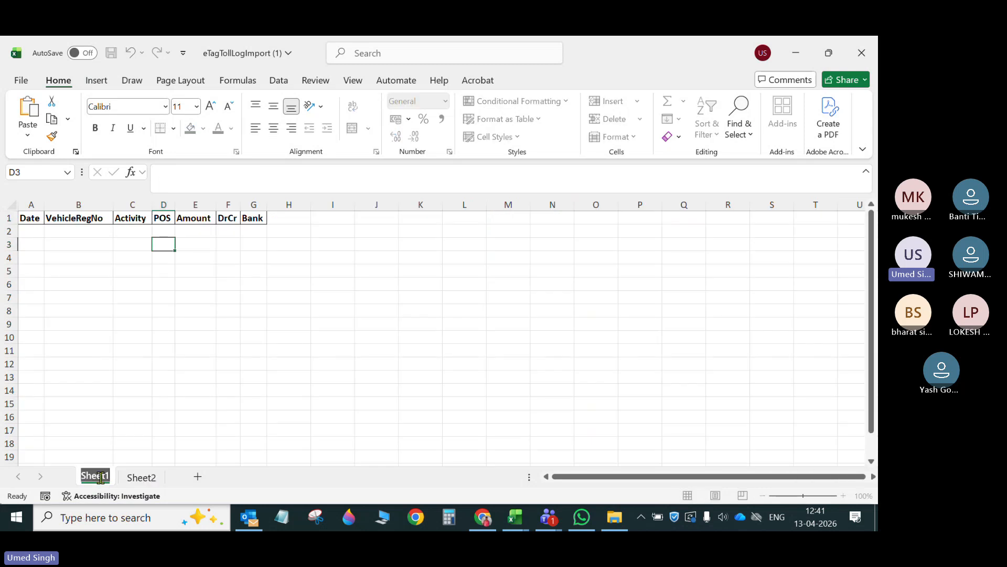
left_click(277, 353)
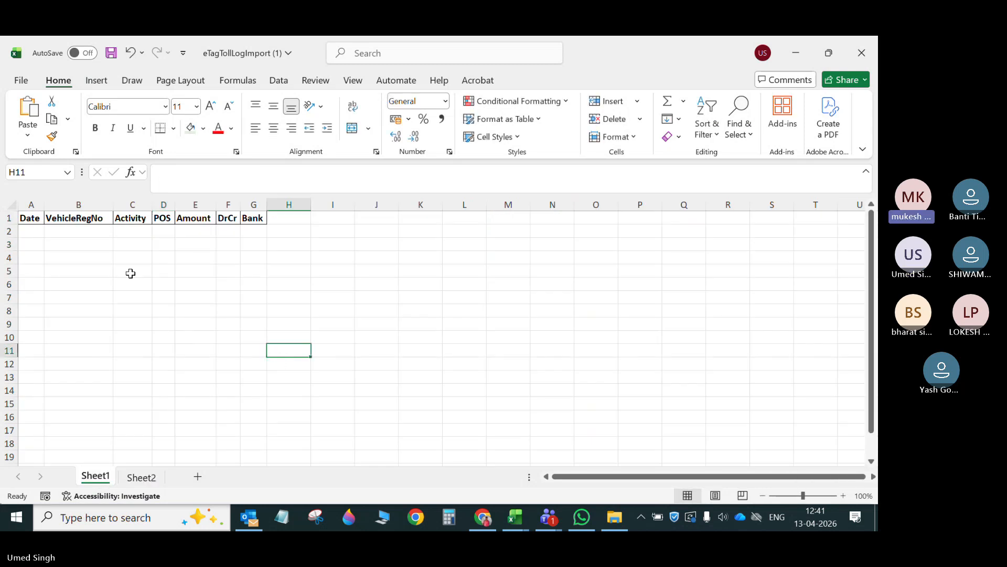
left_click(32, 219)
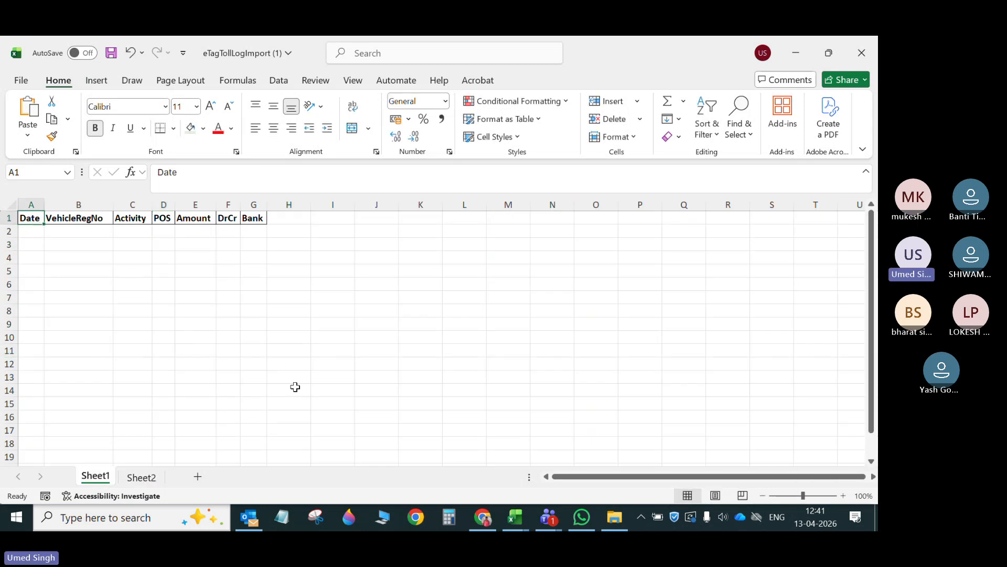
- Examine the format of the Transaction Date Time values on Sheet2
left_click(135, 481)
left_click_drag(81, 231, 80, 452)
scroll(78, 436, "down", 8)
scroll(78, 436, "up", 8)
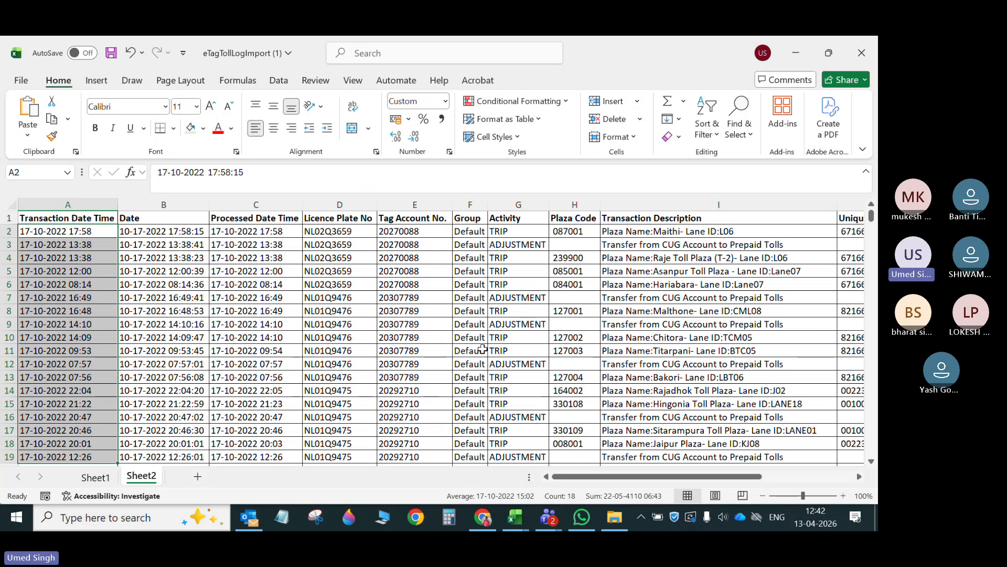
left_click_drag(108, 231, 107, 278)
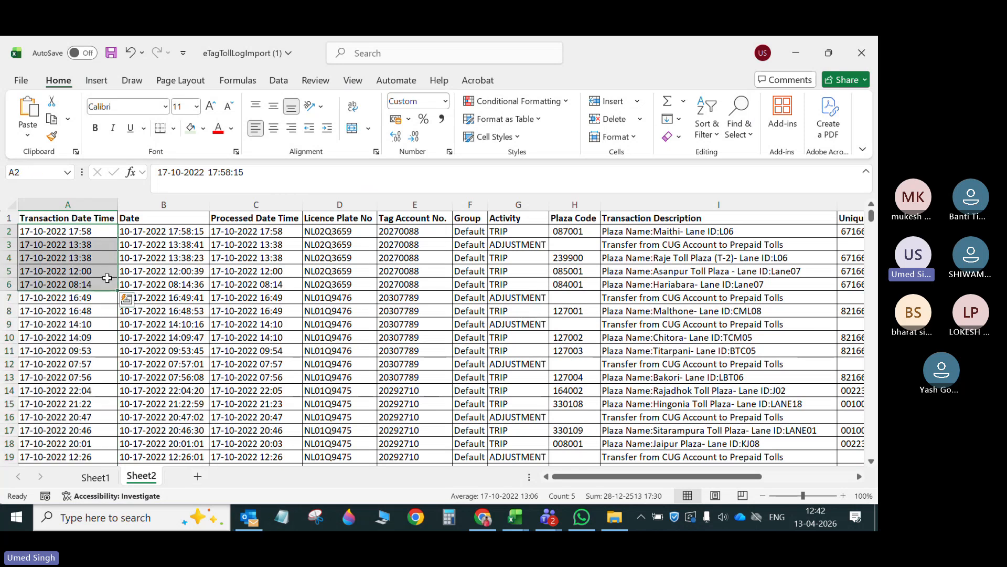
- Copy all Transaction Date Time values from Sheet2 into the Date column of Sheet1 and widen that column to fit
left_click(92, 205)
left_click(70, 262)
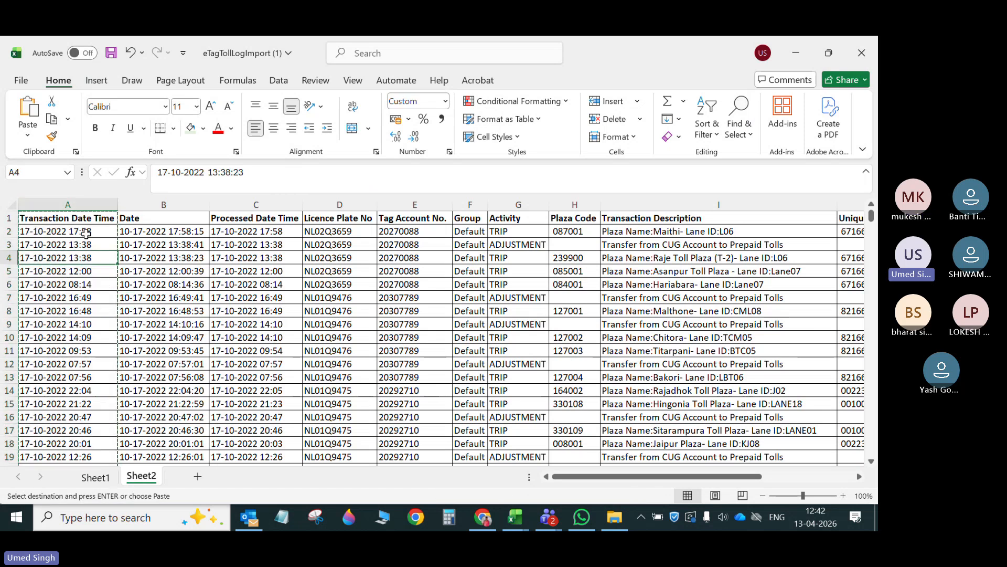
left_click_drag(83, 232, 94, 268)
key("ctrl+shift+Down")
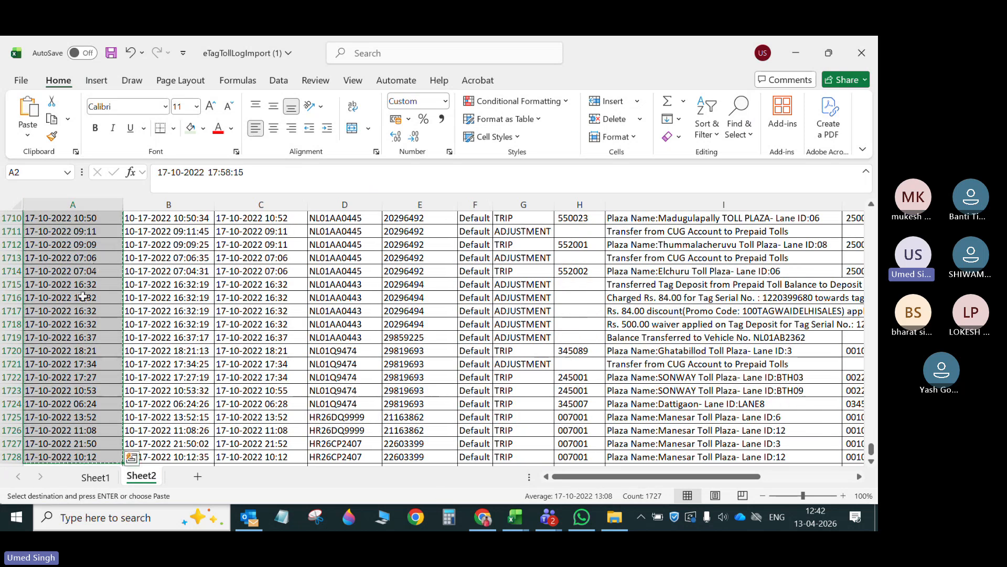
left_click(97, 477)
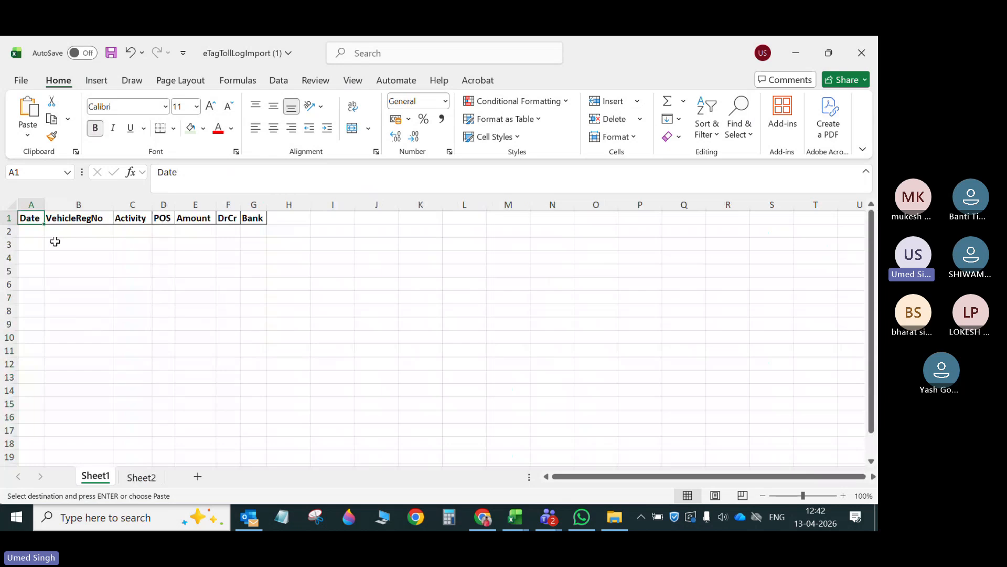
left_click(34, 231)
key("ctrl+v")
left_click_drag(45, 206, 105, 200)
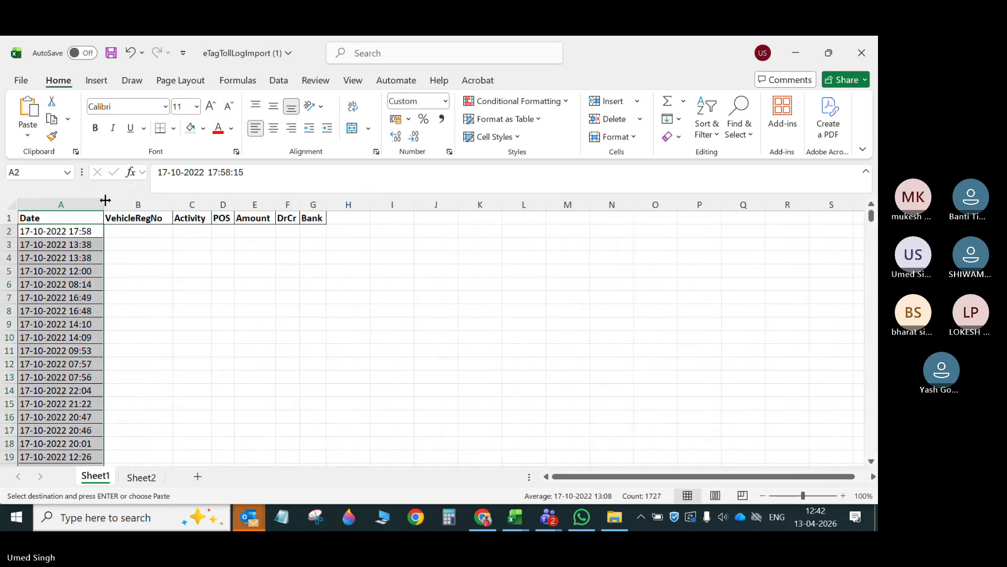
- Copy all Licence Plate No values from Sheet2 into the VehicleRegNo column of Sheet1, starting at B2
left_click(135, 231)
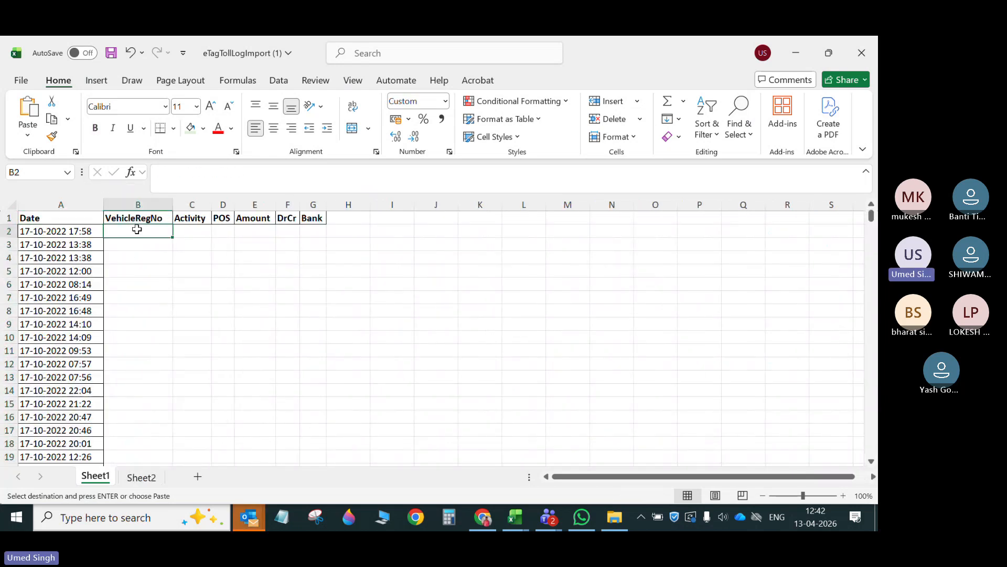
left_click(140, 477)
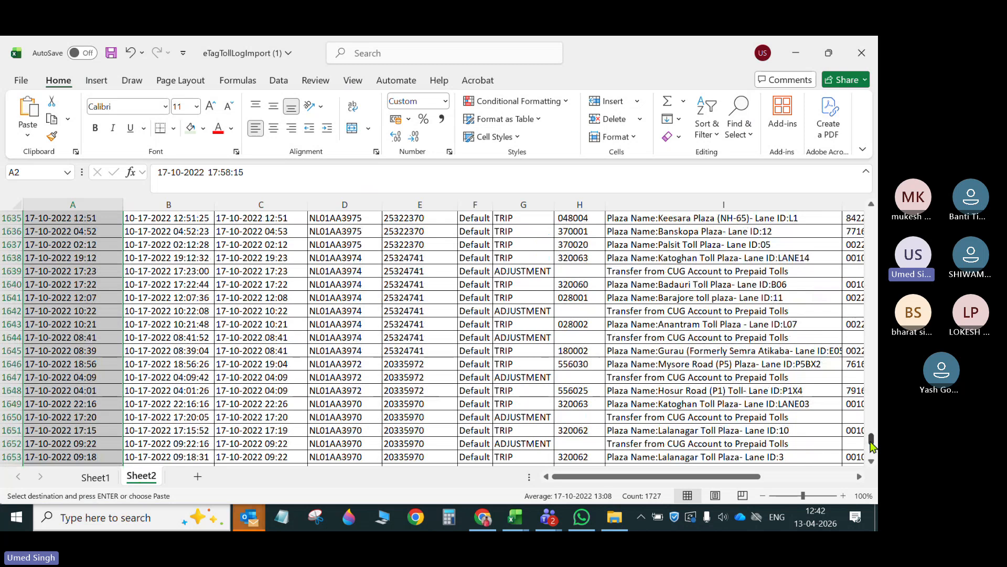
left_click_drag(871, 445, 871, 213)
left_click_drag(336, 232, 337, 290)
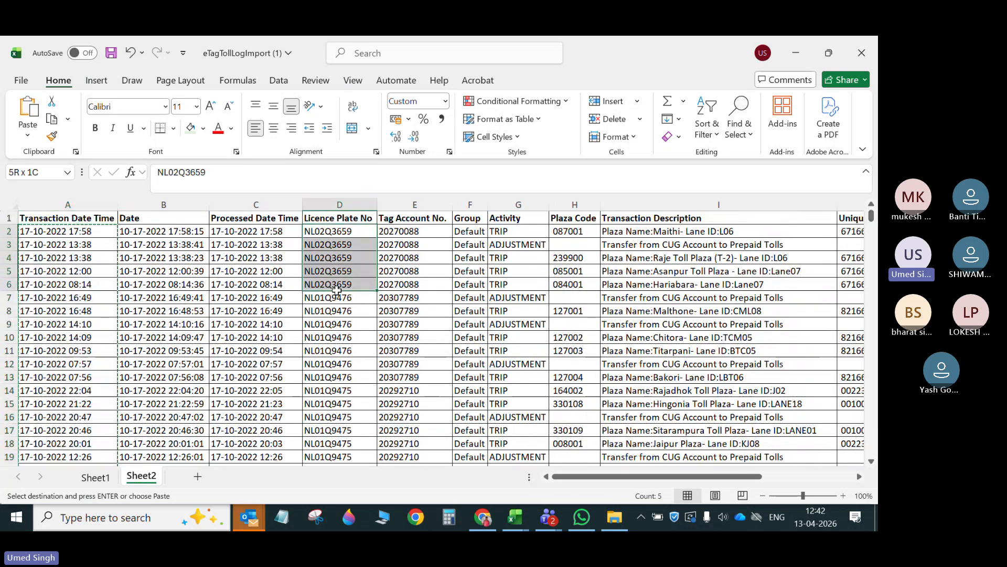
key("ctrl+shift+Down")
key("ctrl+c")
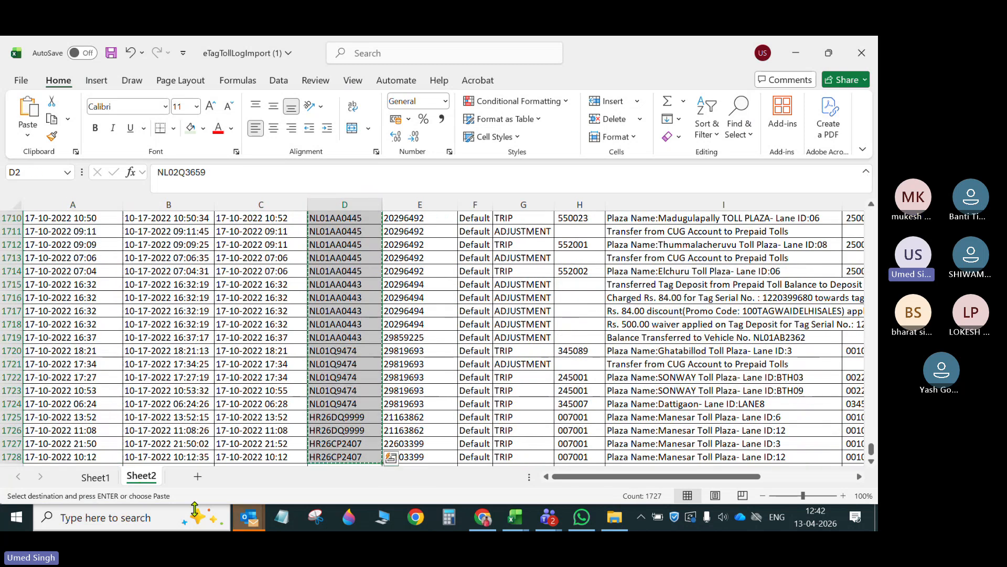
key("ctrl+Page_Up")
key("ctrl+v")
left_click(266, 343)
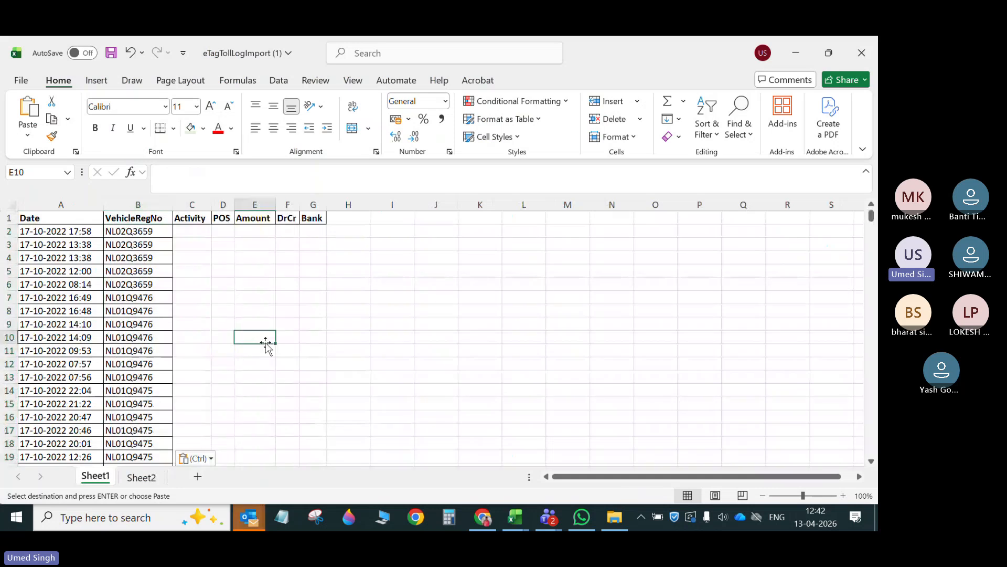
- Enter TRIP in the first two Activity cells on Sheet1 and fill it down for all data rows
left_click(203, 231)
type("trip")
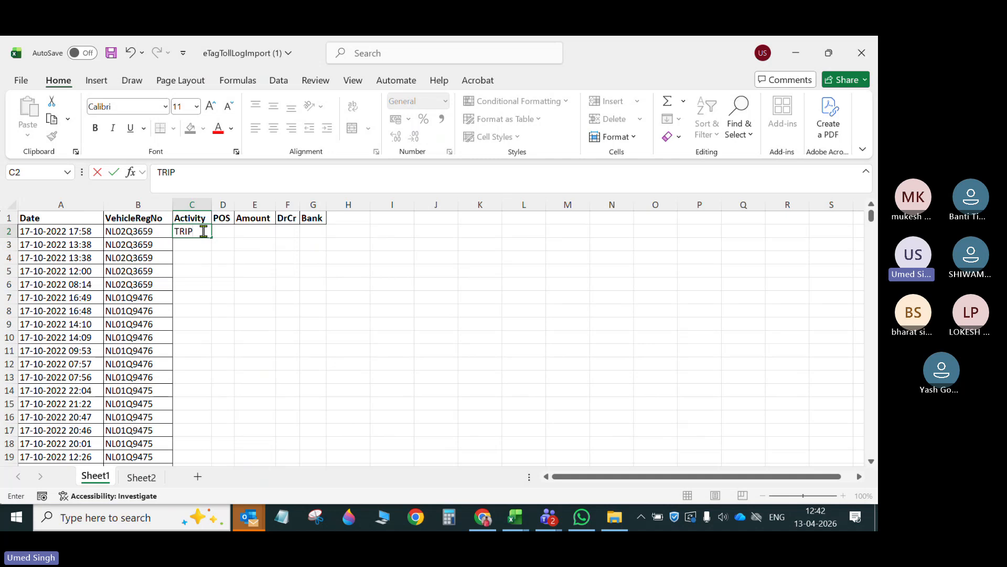
key("Return")
type("TRIP")
key("Return")
left_click(204, 231)
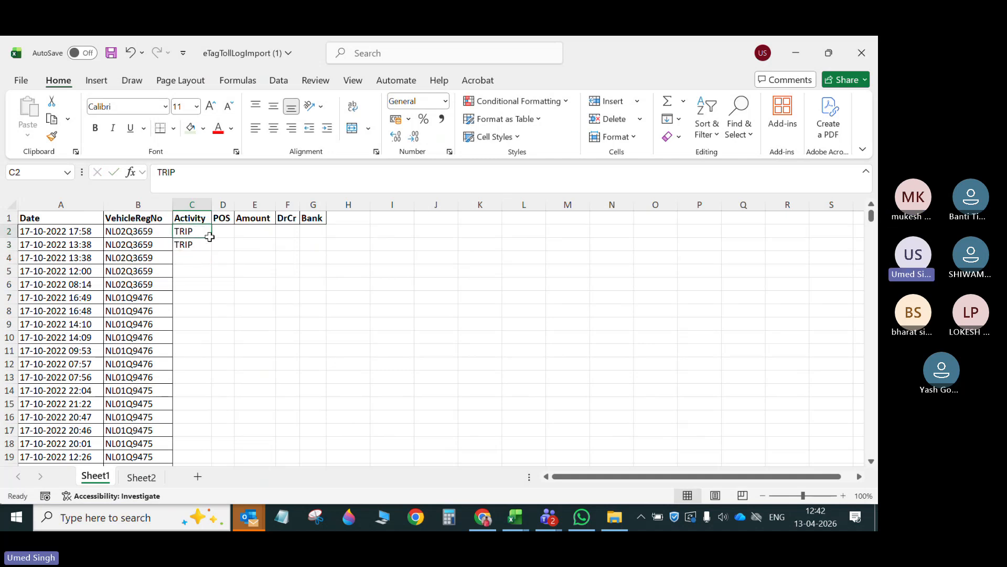
left_click_drag(210, 237, 210, 246)
double_click(211, 251)
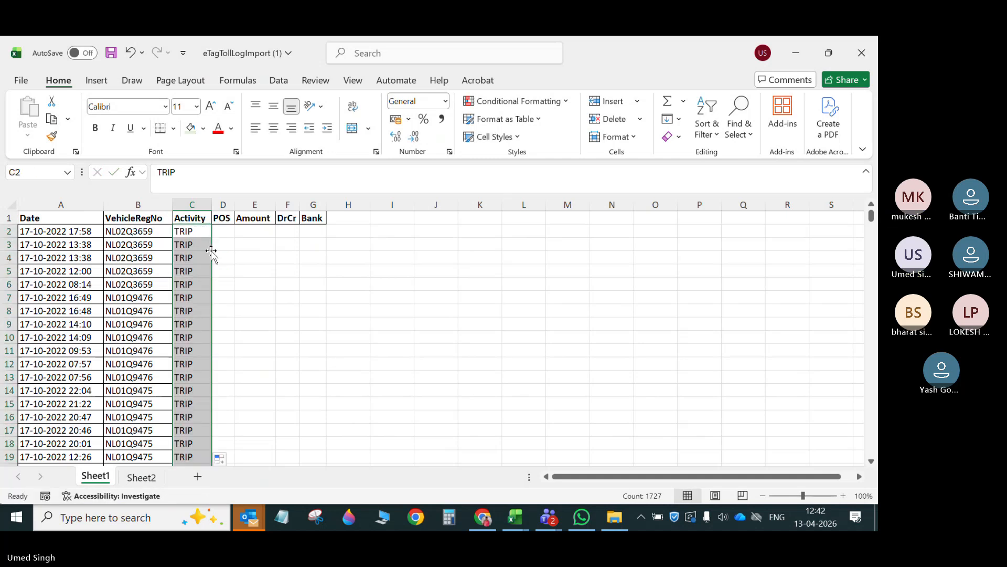
- Widen the POS column on Sheet1 and go to the first Transaction Description values on Sheet2
left_click(229, 231)
left_click_drag(232, 206, 311, 204)
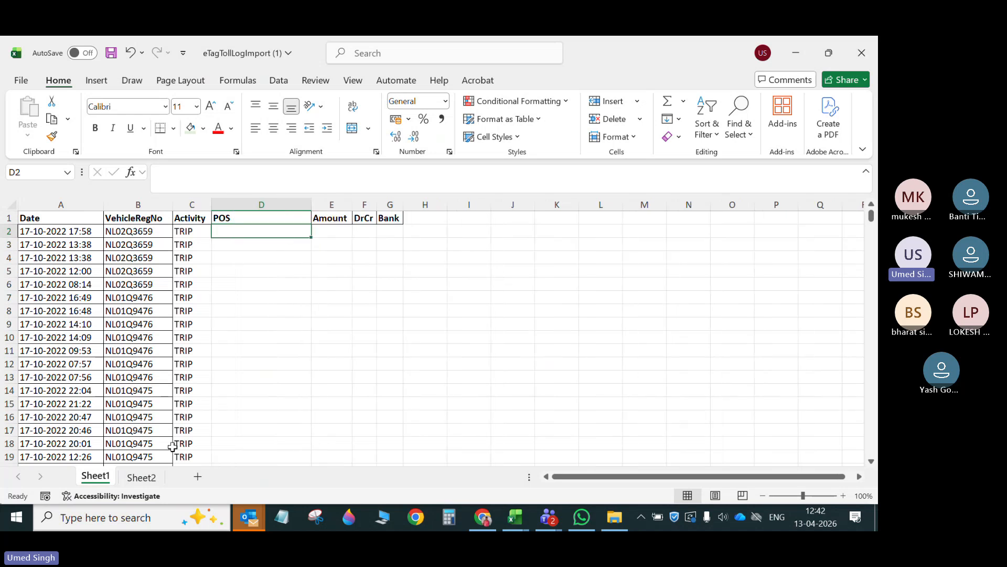
left_click(142, 477)
left_click_drag(872, 450, 871, 215)
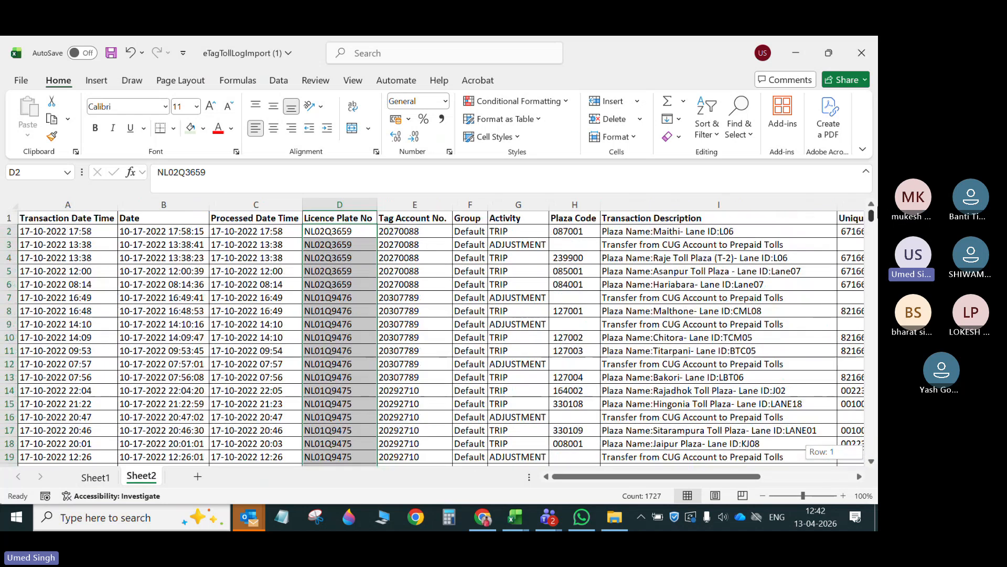
left_click_drag(739, 232, 737, 239)
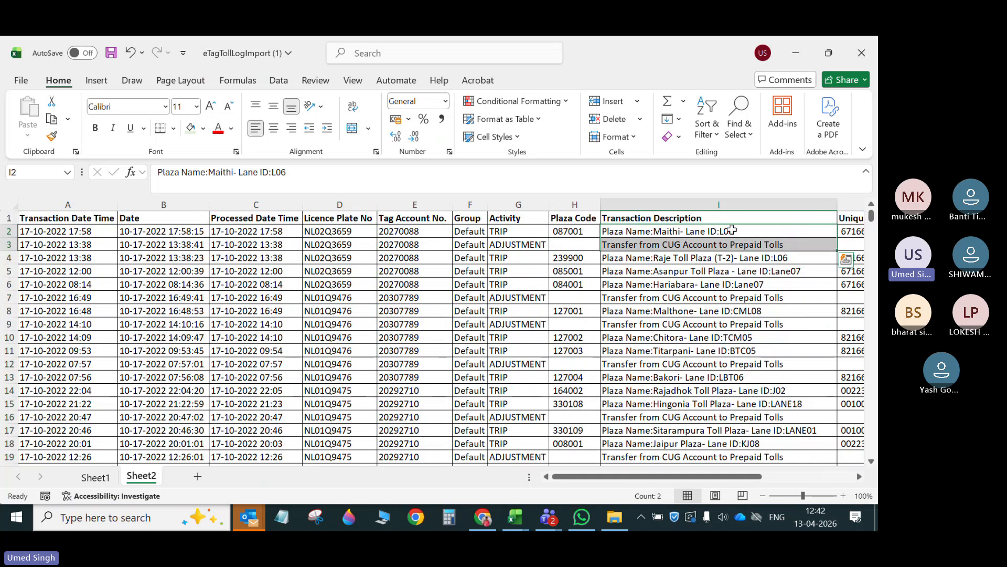
- Add filters to the Sheet2 headers and filter the Activity column to TRIP only, excluding ADJUSTMENT and blanks
left_click(534, 221)
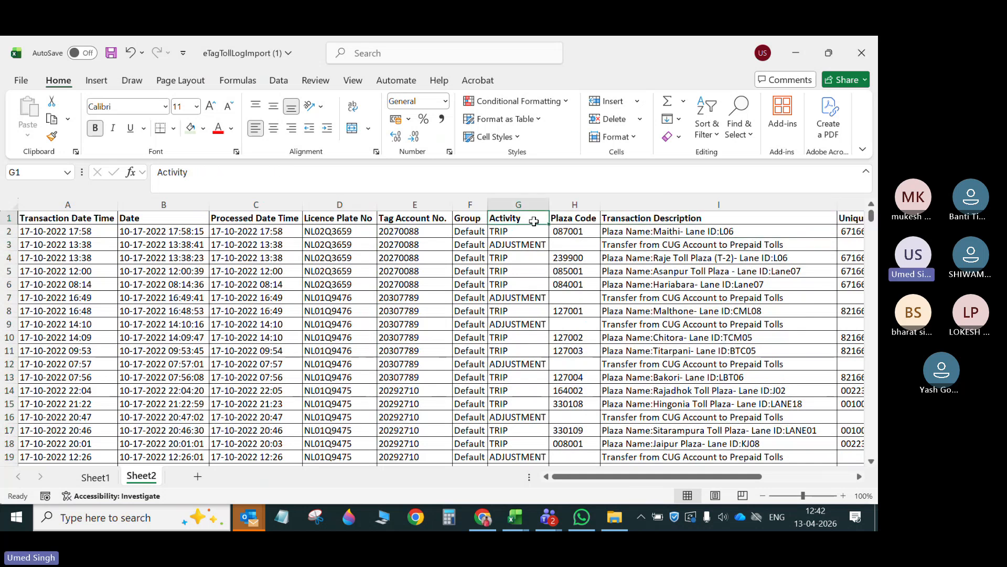
left_click(278, 80)
left_click(455, 120)
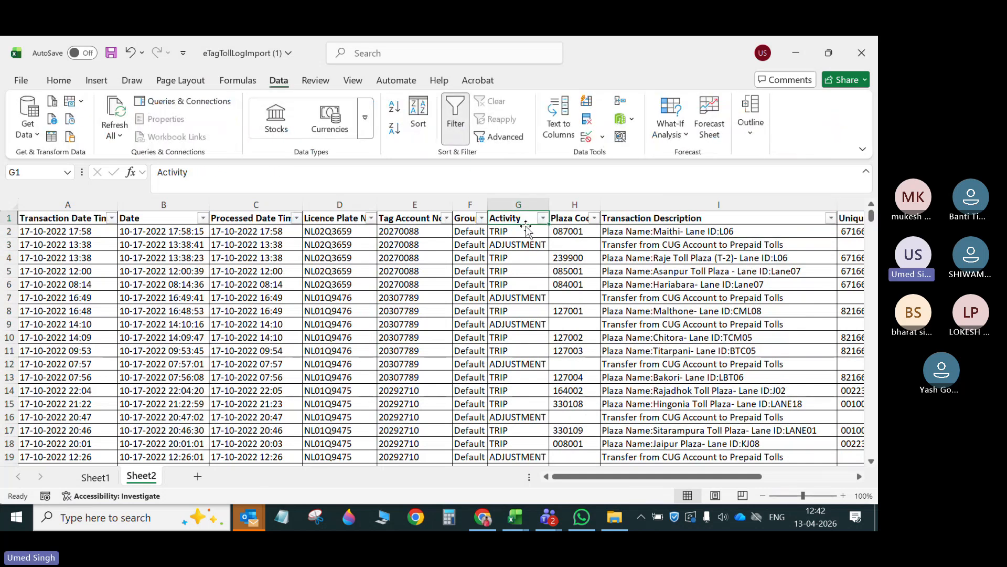
left_click(543, 219)
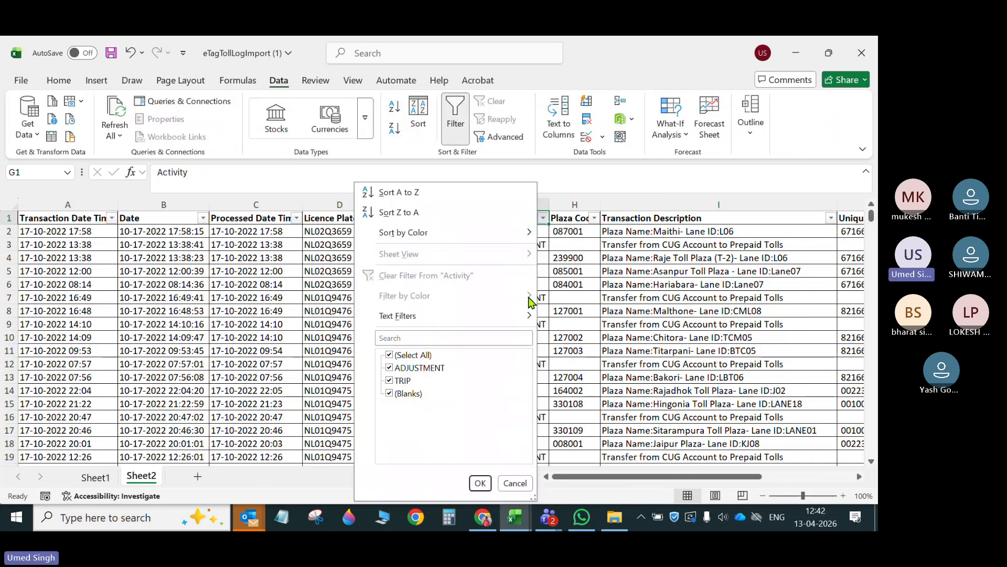
left_click(411, 368)
left_click(412, 394)
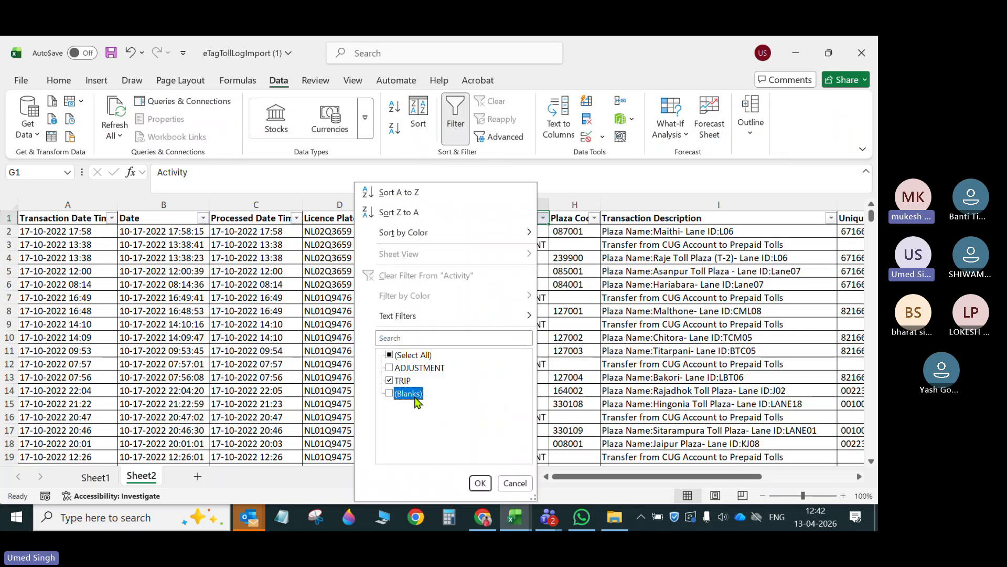
left_click(480, 483)
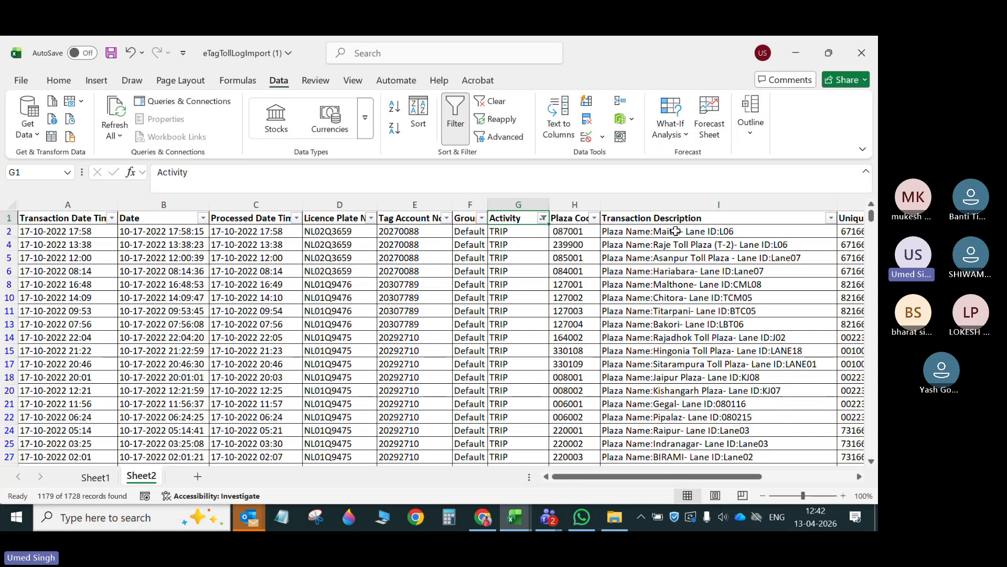
- Copy the filtered Transaction Description values from Sheet2 into the POS column of Sheet1, starting at D2
left_click_drag(675, 231, 676, 298)
key("ctrl+shift+Down")
key("ctrl+c")
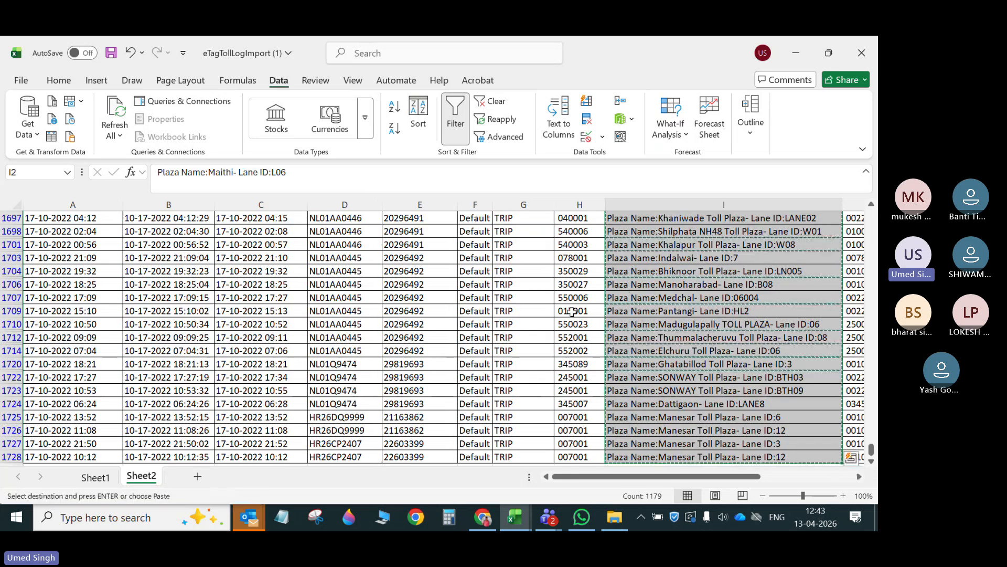
left_click(96, 477)
key("ctrl+v")
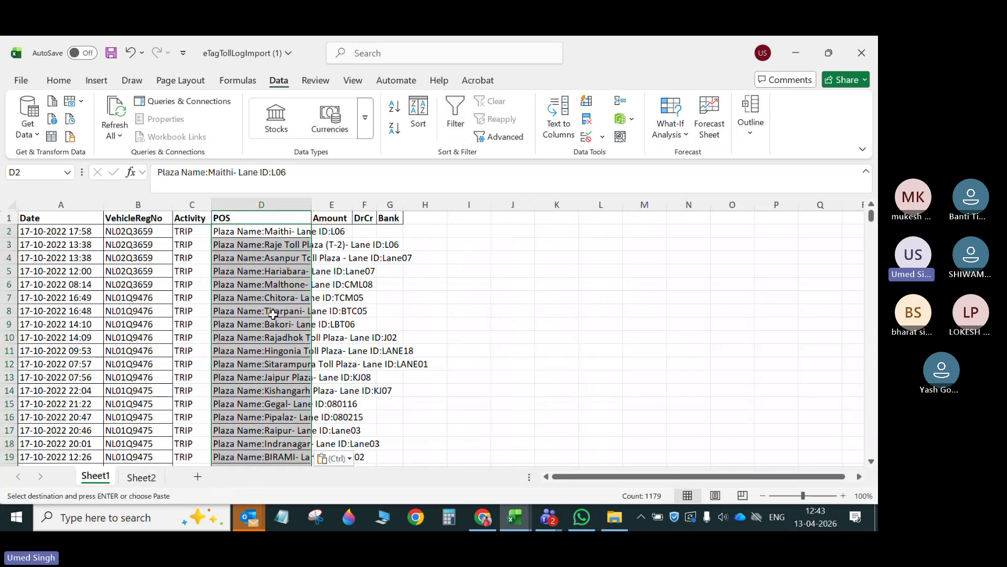
- Examine the amount columns and the debit/credit column of the filtered trips on Sheet2
left_click(326, 232)
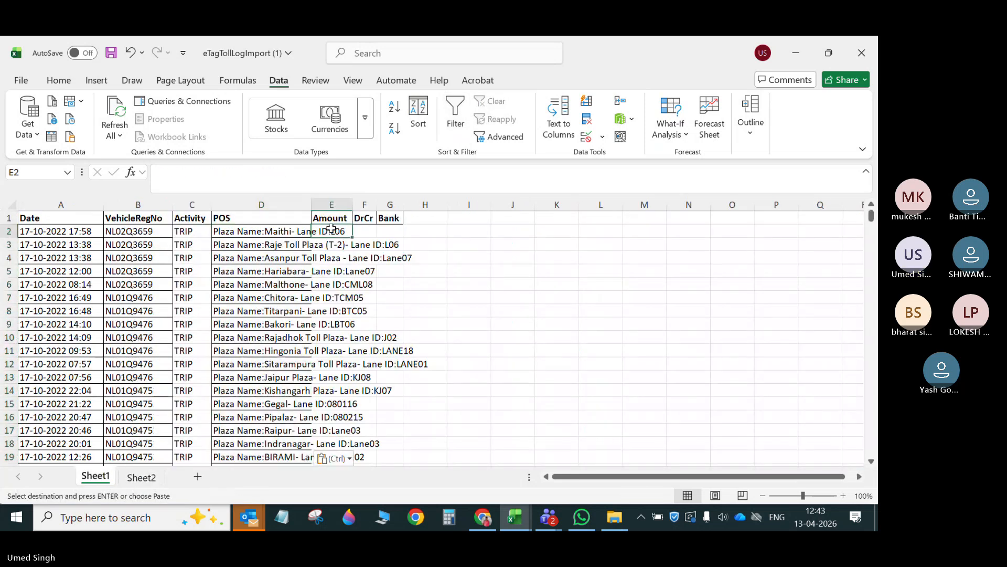
left_click(140, 477)
scroll(560, 326, "up", 10)
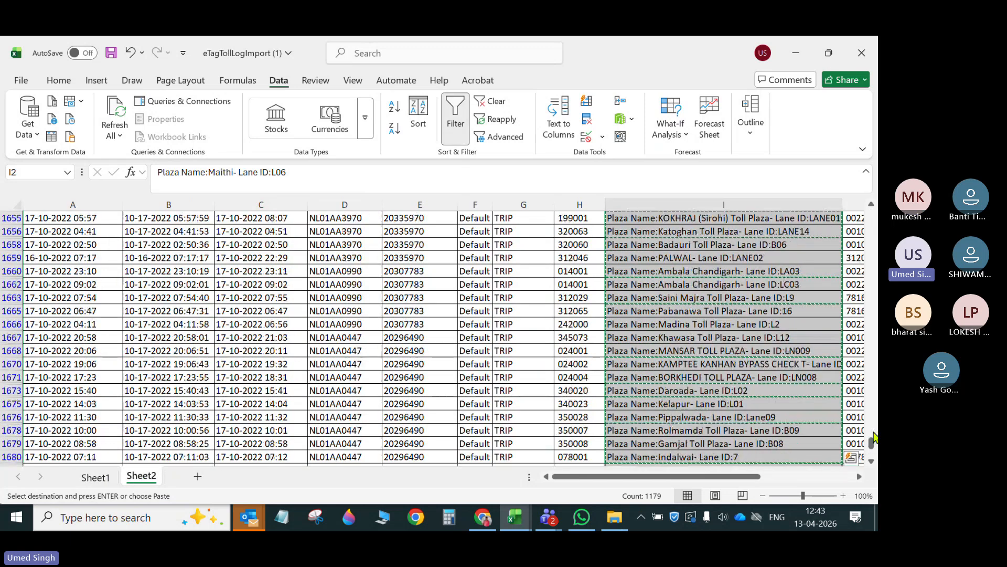
left_click_drag(870, 439, 871, 214)
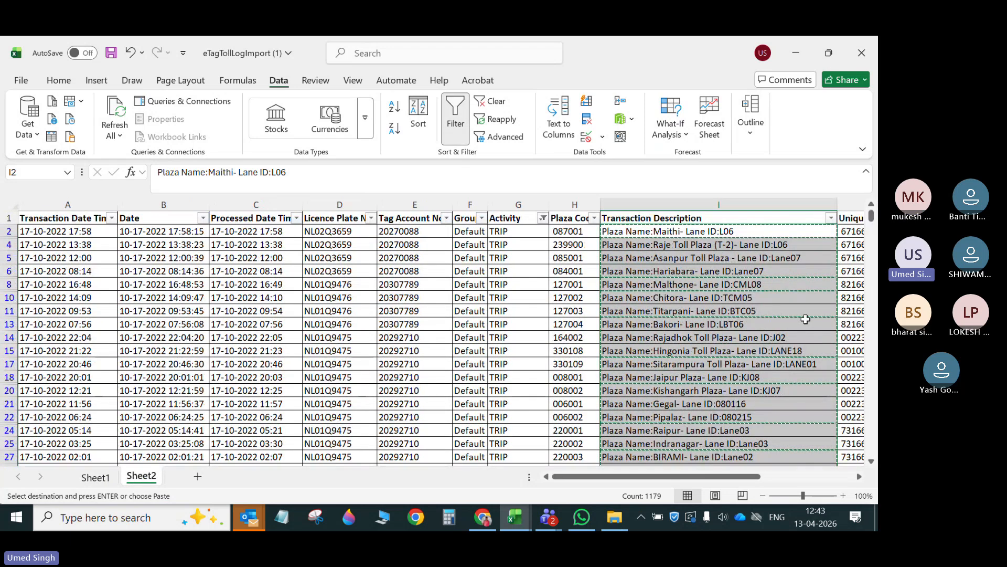
key("Escape")
left_click(771, 365)
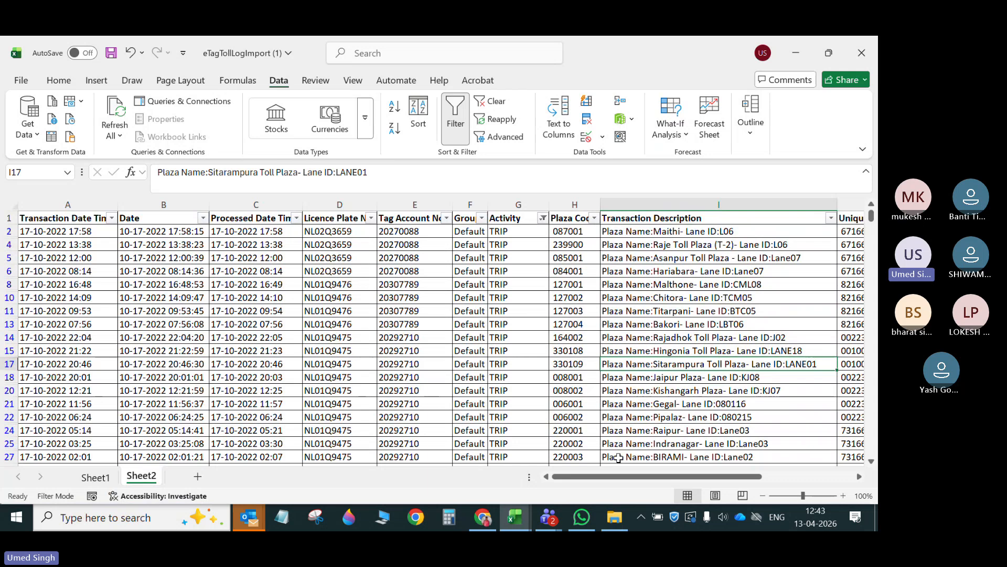
left_click_drag(599, 475, 696, 476)
left_click_drag(798, 231, 802, 257)
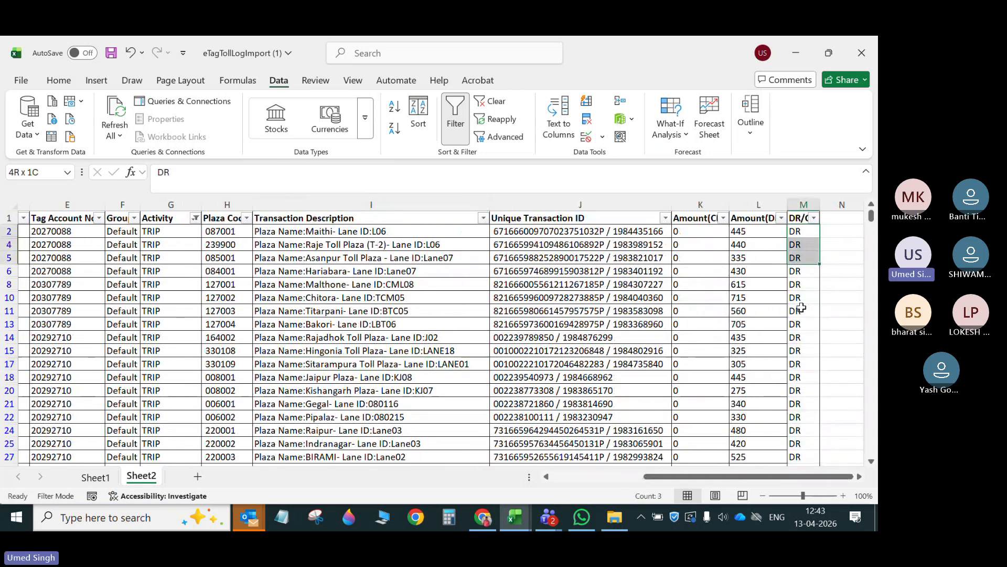
left_click_drag(801, 308, 802, 309)
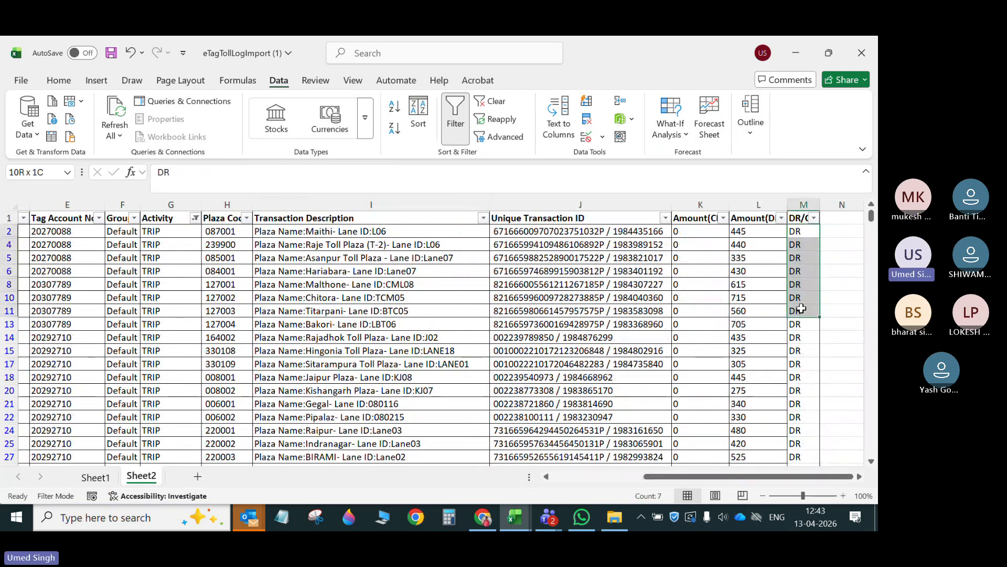
- Enter DR in the first two DrCr cells on Sheet1 and fill it down for all data rows
left_click(98, 478)
left_click(368, 232)
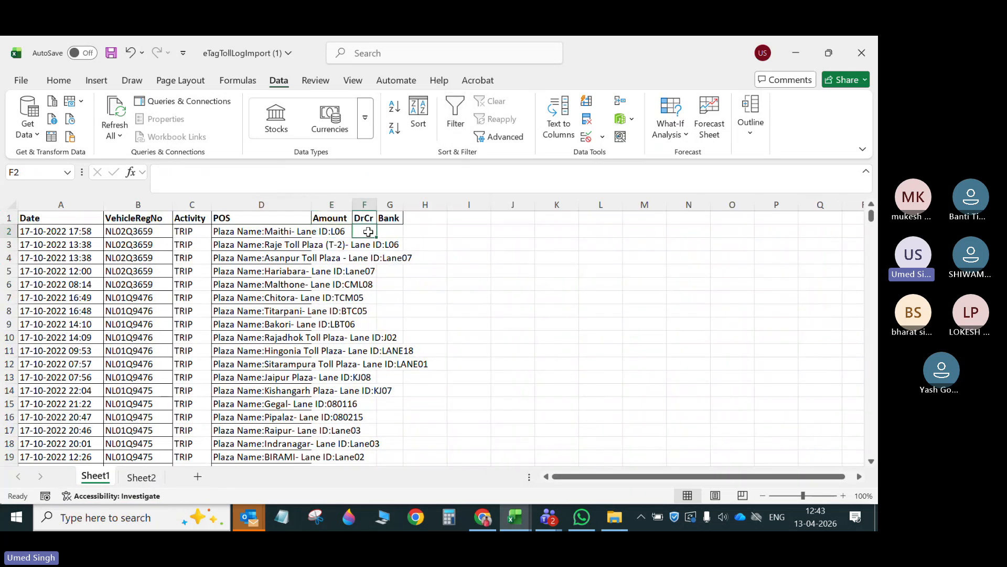
type("dr")
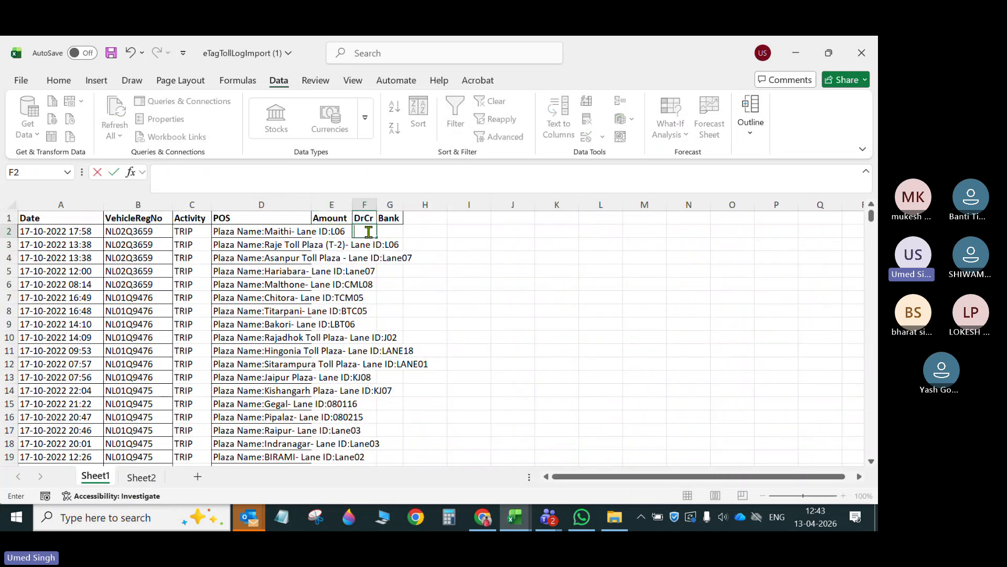
key("Return")
type("dr")
key("Return")
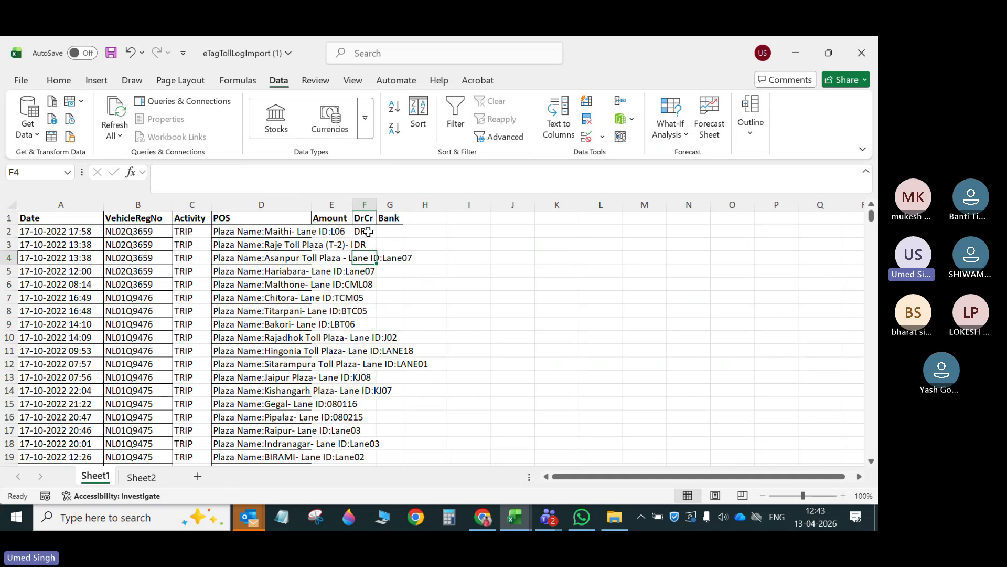
left_click_drag(368, 231, 373, 246)
double_click(375, 252)
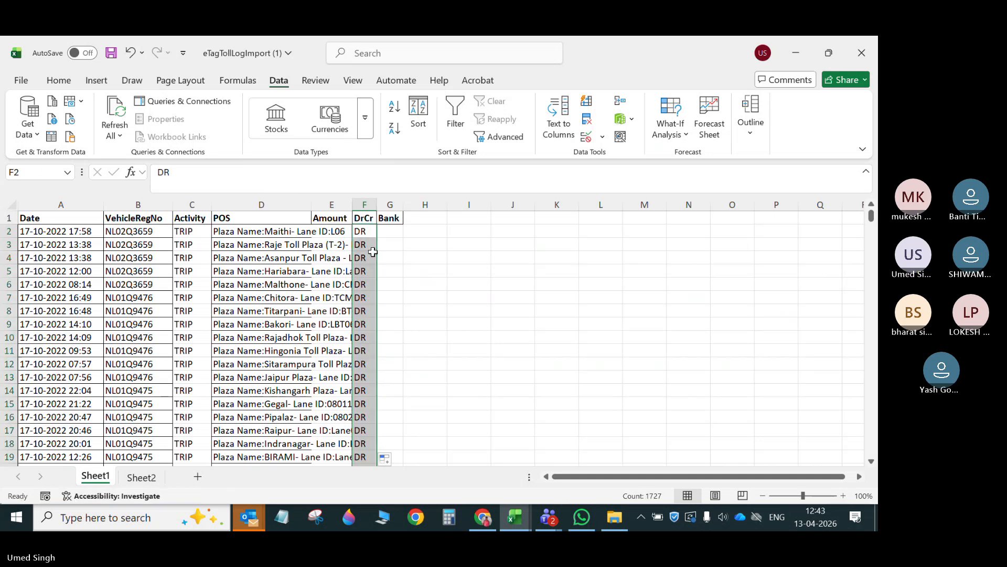
- Copy the filtered debit amounts of the trips from Sheet2 into the Amount column of Sheet1, starting at E2
left_click(141, 477)
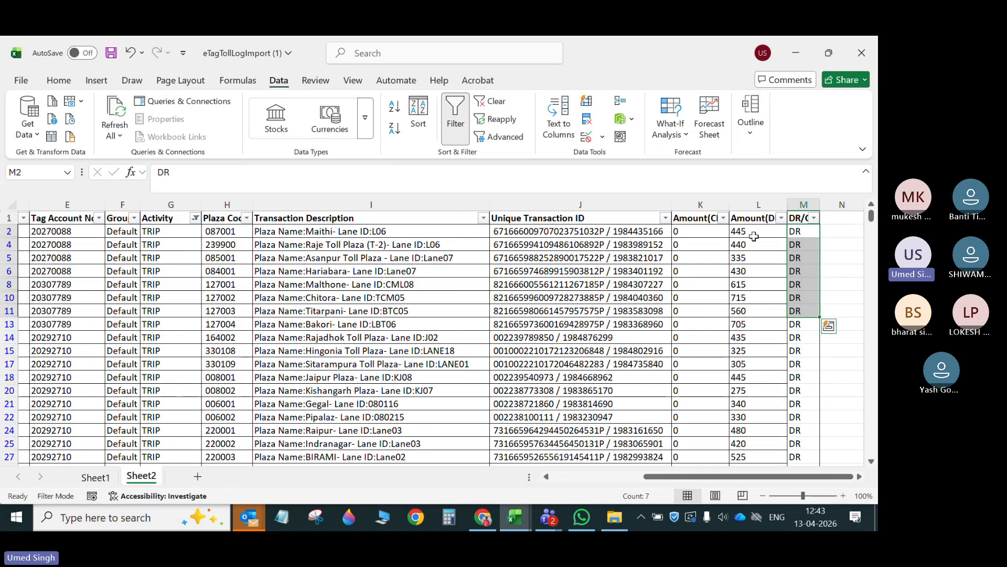
left_click_drag(754, 236, 751, 275)
key("ctrl+shift+Down")
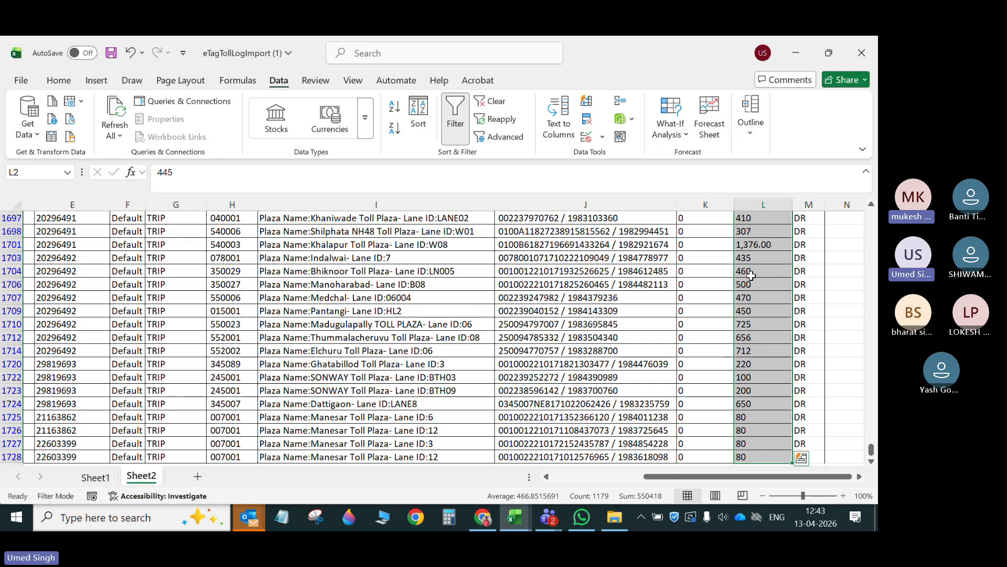
key("ctrl+c")
left_click(95, 476)
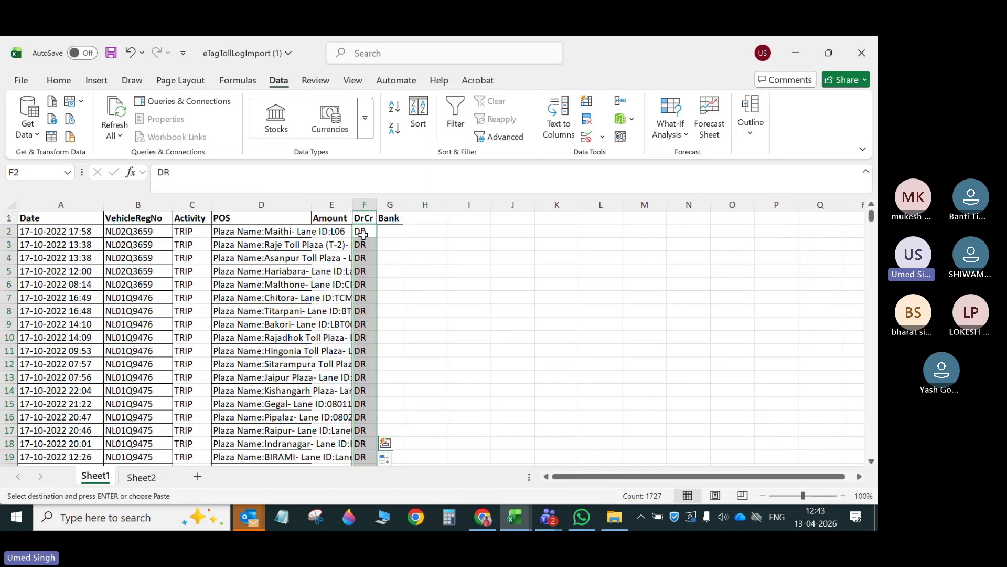
left_click(331, 231)
key("ctrl+v")
left_click(441, 329)
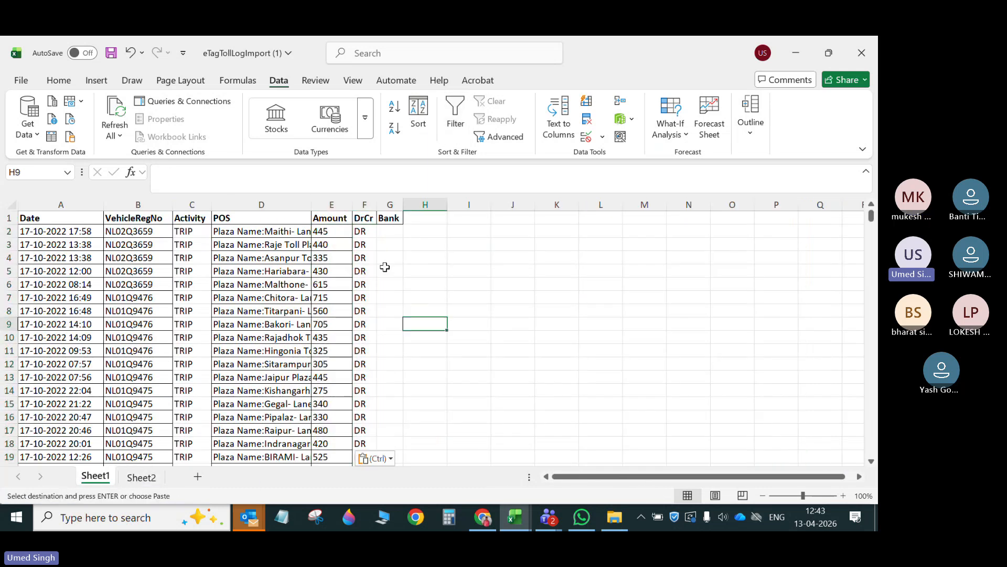
- Open e-Fleet's Toll Activity Dashboard in a new Chrome tab, choose the bank HDFC Fasttag [HDFC] and copy the name HDFC Fasttag
left_click(393, 234)
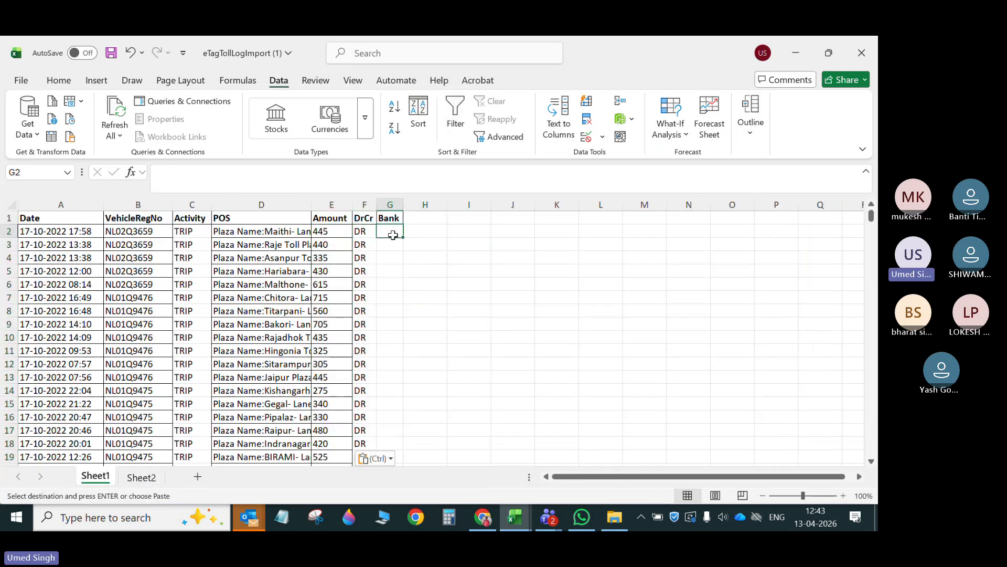
left_click(482, 516)
mouse_move(504, 141)
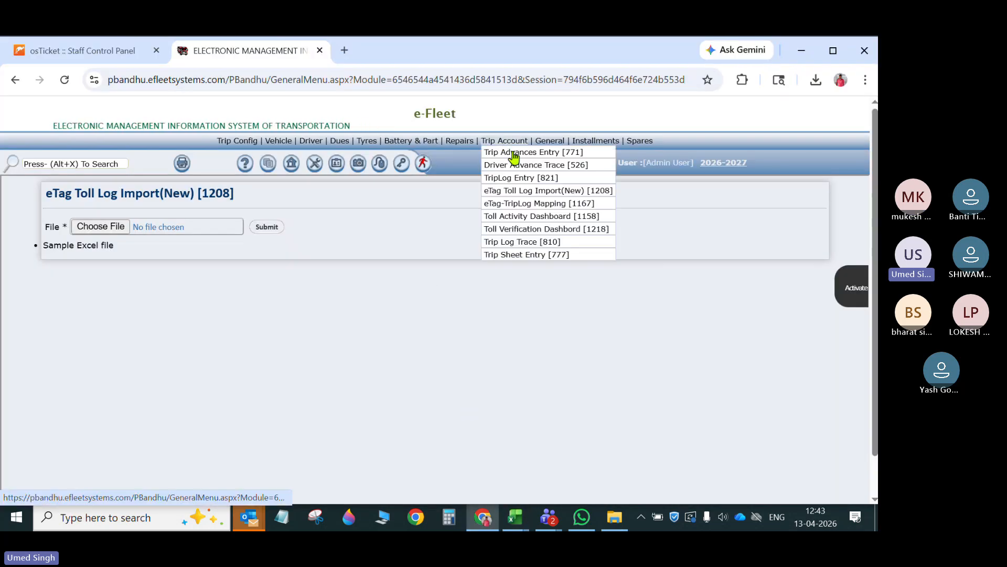
right_click(541, 221)
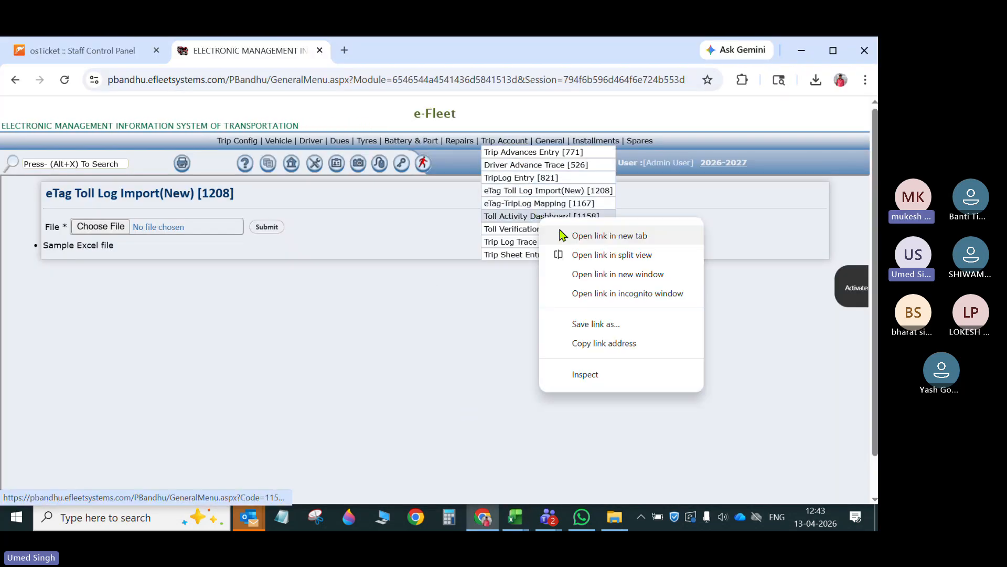
left_click(590, 234)
left_click(434, 53)
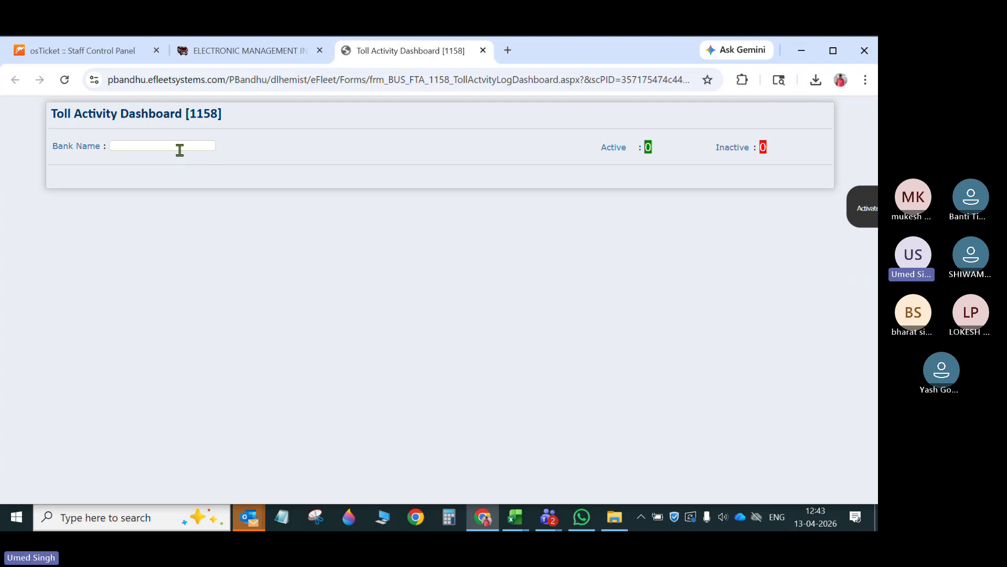
left_click(181, 146)
key("Down")
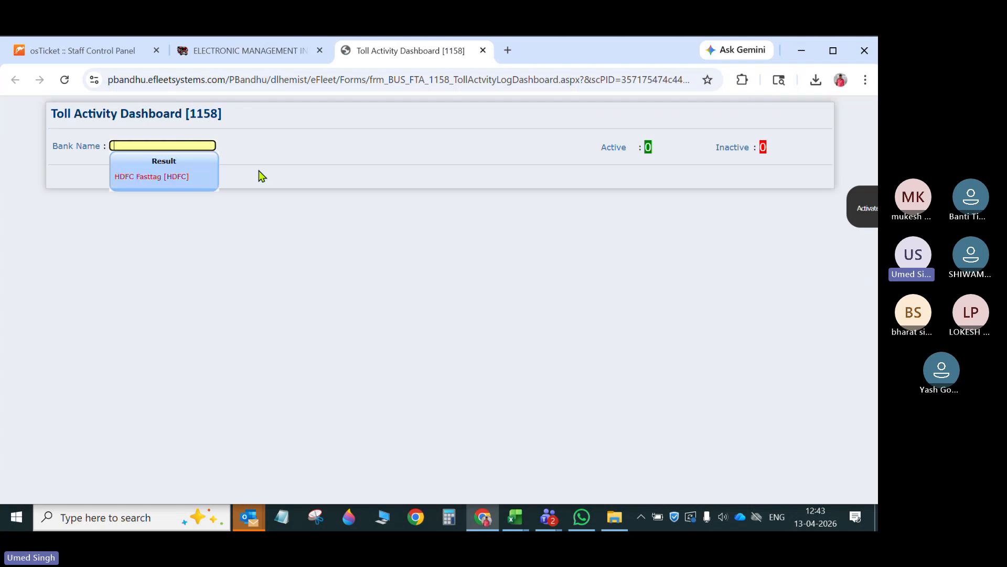
key("Return")
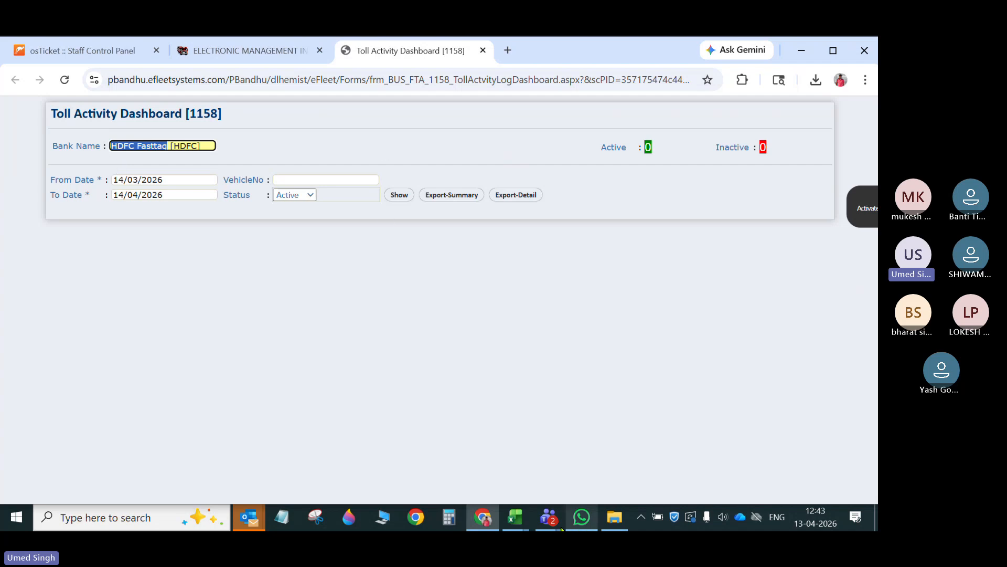
- Check how the Bank column is filled on Sheet1 of the PB_eTagTollLogImport workbook in Excel
left_click(515, 520)
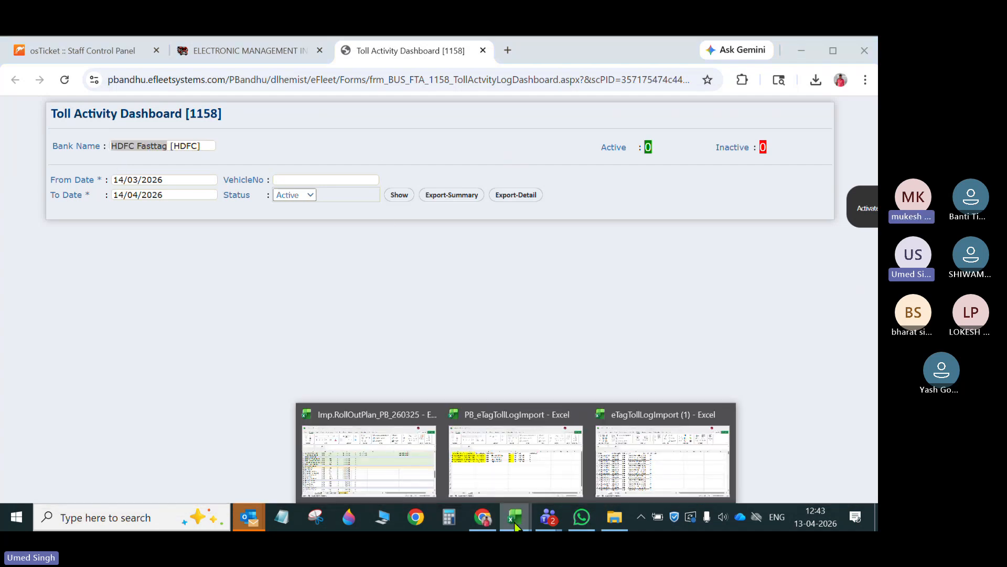
left_click(550, 467)
left_click(95, 477)
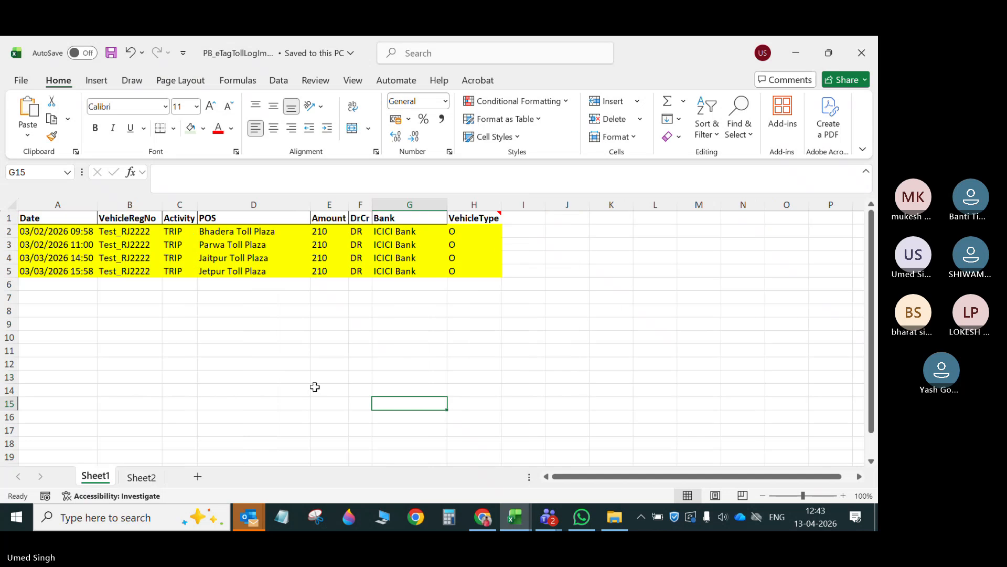
- Paste HDFC Fasttag into G2 of the eTagTollLogImport (1) workbook, fill it down the Bank column and widen the column
left_click(516, 517)
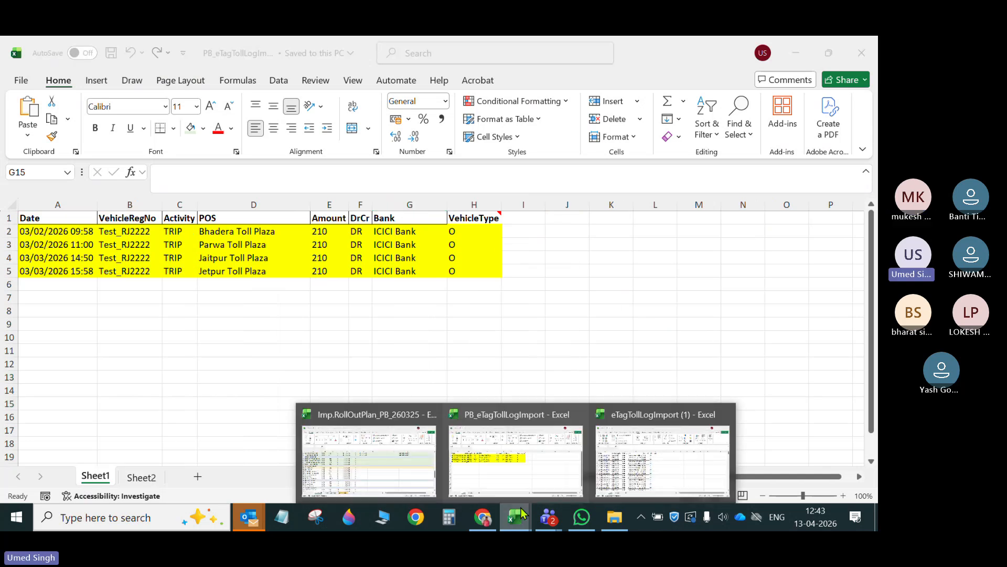
left_click(661, 451)
key("ctrl+v")
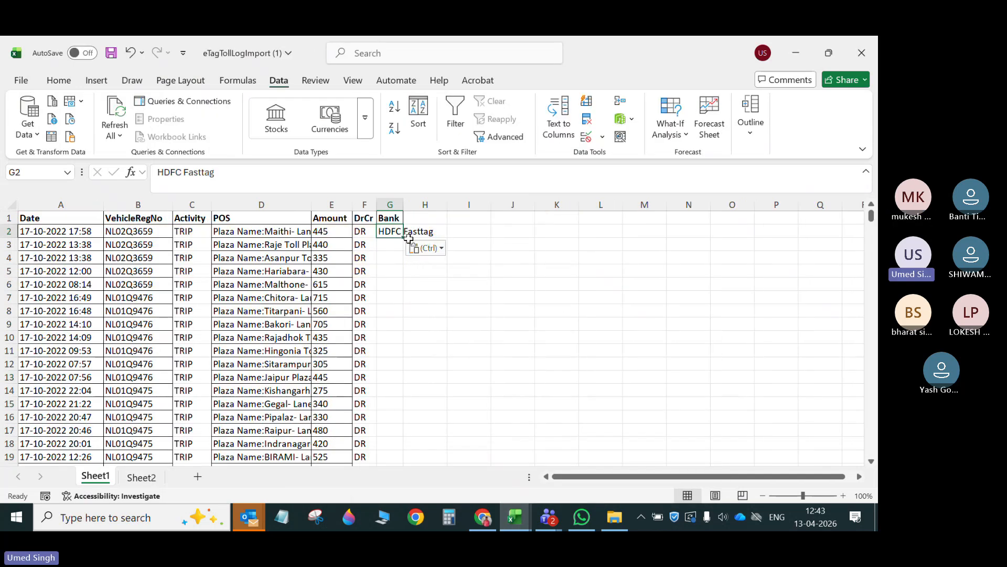
double_click(403, 237)
left_click_drag(405, 208, 453, 206)
- Review the filled Sheet1 data, from the Date column through the Bank column
left_click(242, 205)
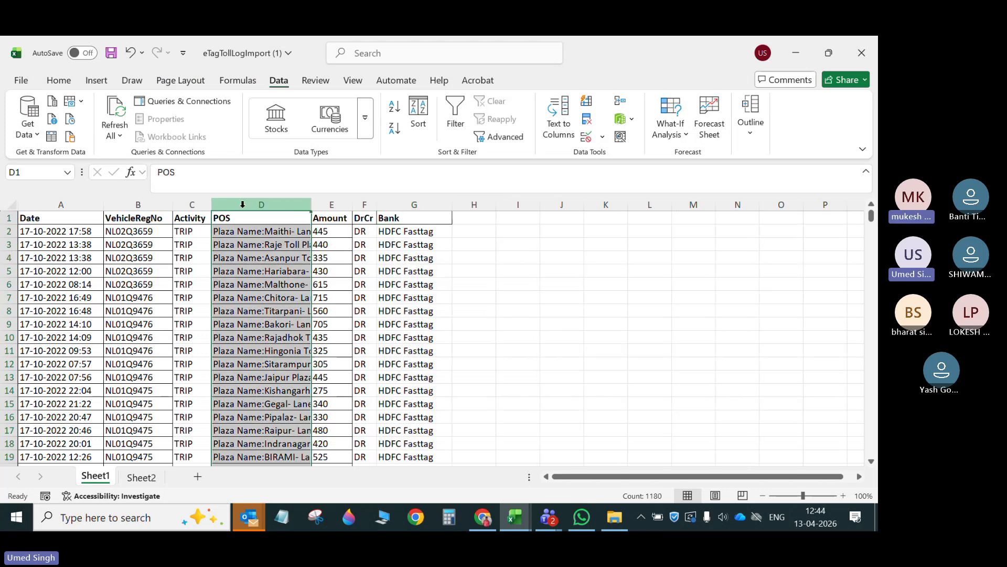
left_click(333, 268)
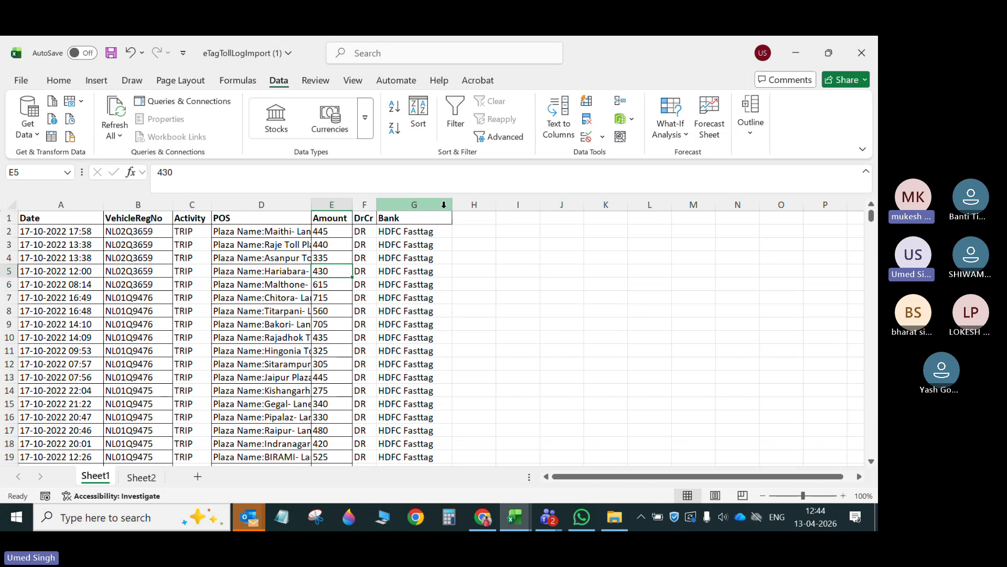
left_click_drag(63, 210, 441, 445)
left_click(501, 129)
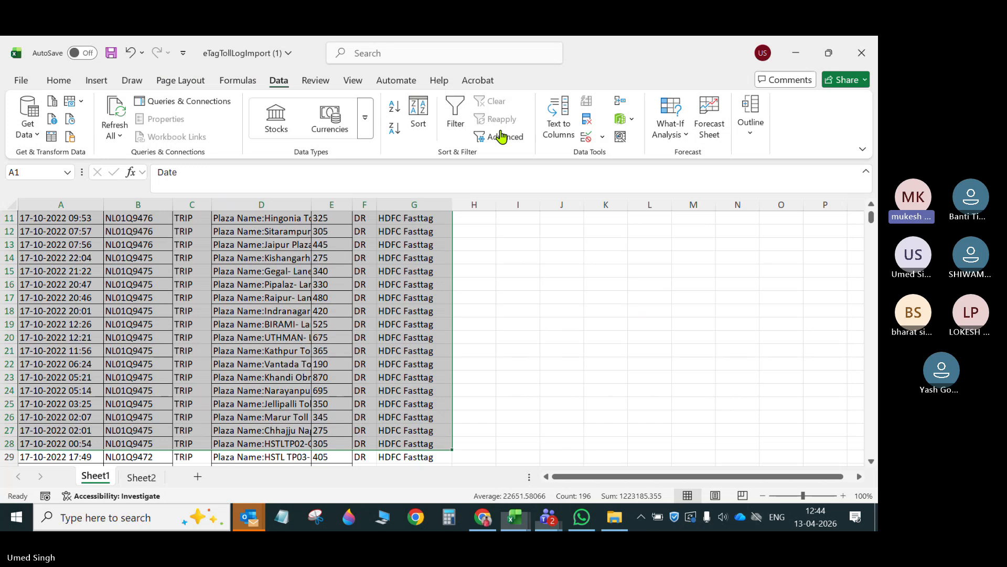
scroll(399, 336, "up", 4)
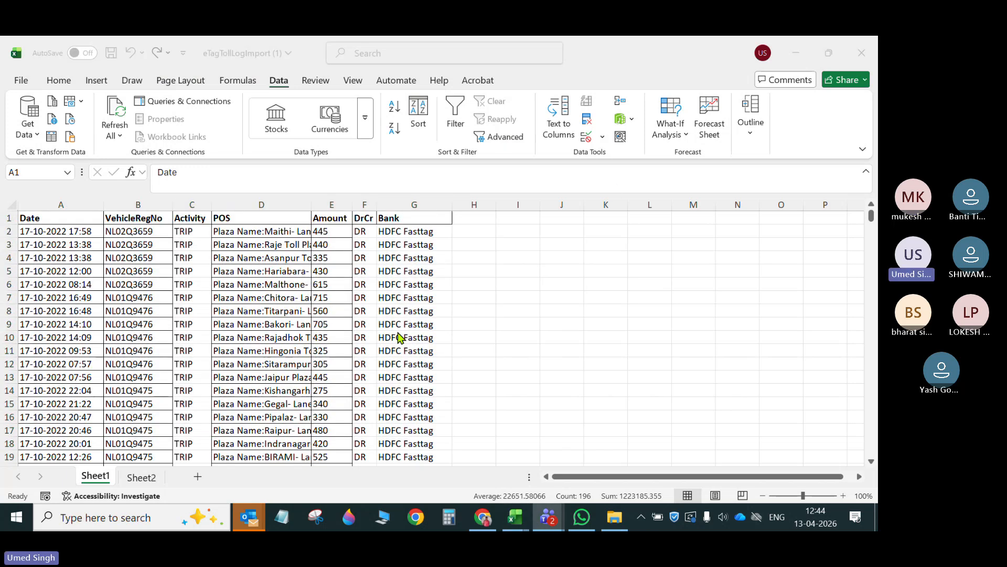
- Close the eTagTollLogImport (1) workbook and check the date entries in A2:A5 of PB_eTagTollLogImport
left_click(869, 51)
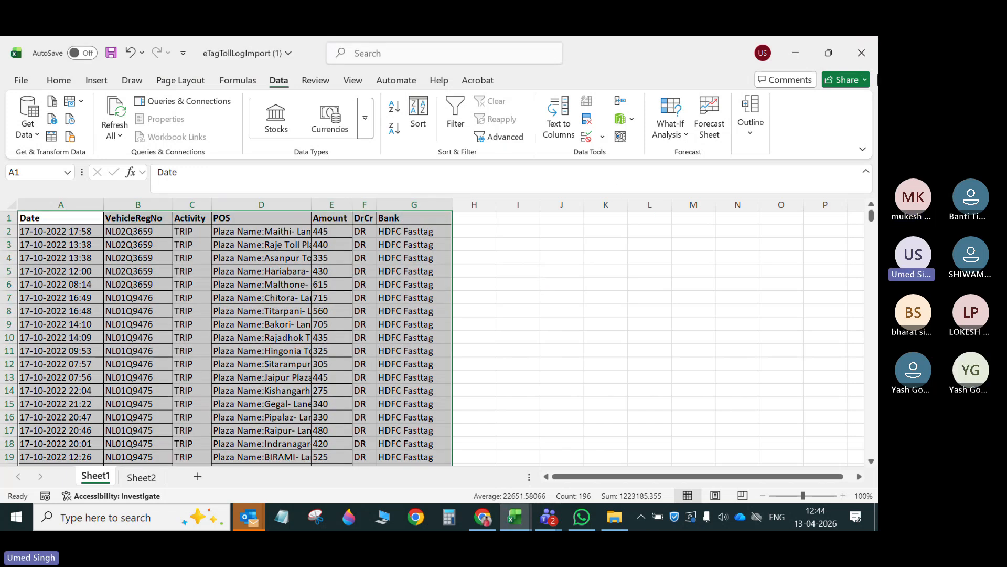
left_click(863, 59)
left_click(485, 376)
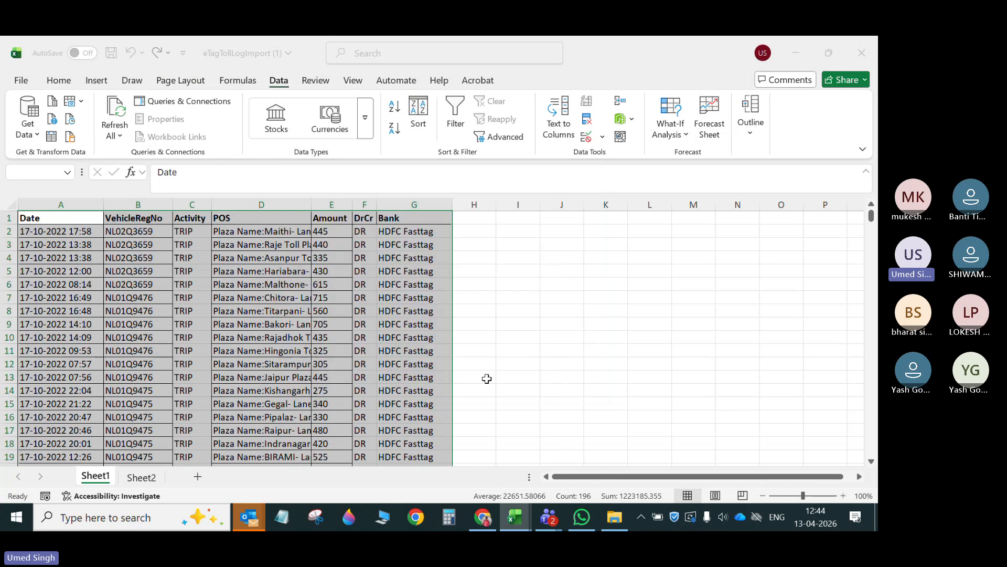
left_click(366, 381)
left_click_drag(66, 234, 67, 271)
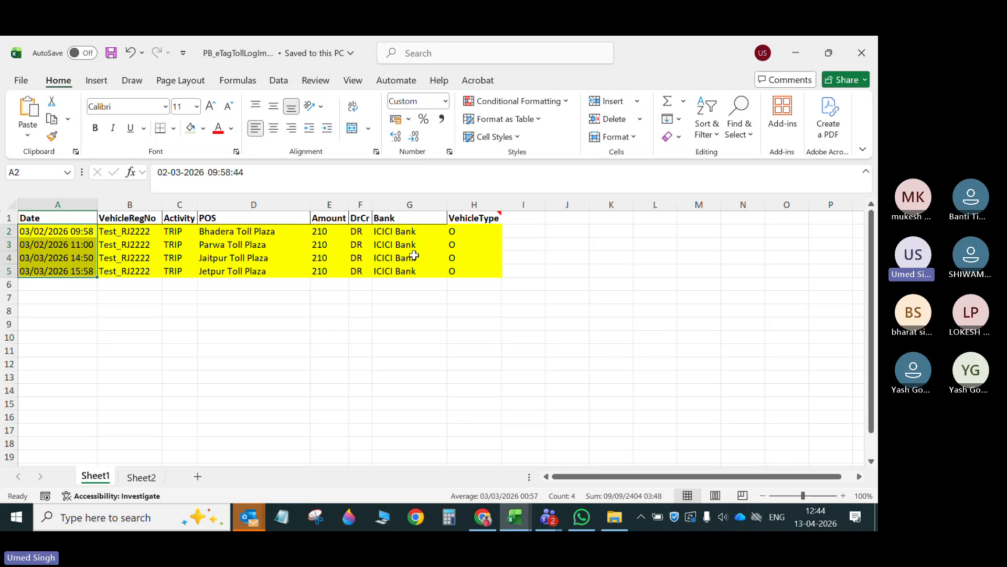
left_click(273, 285)
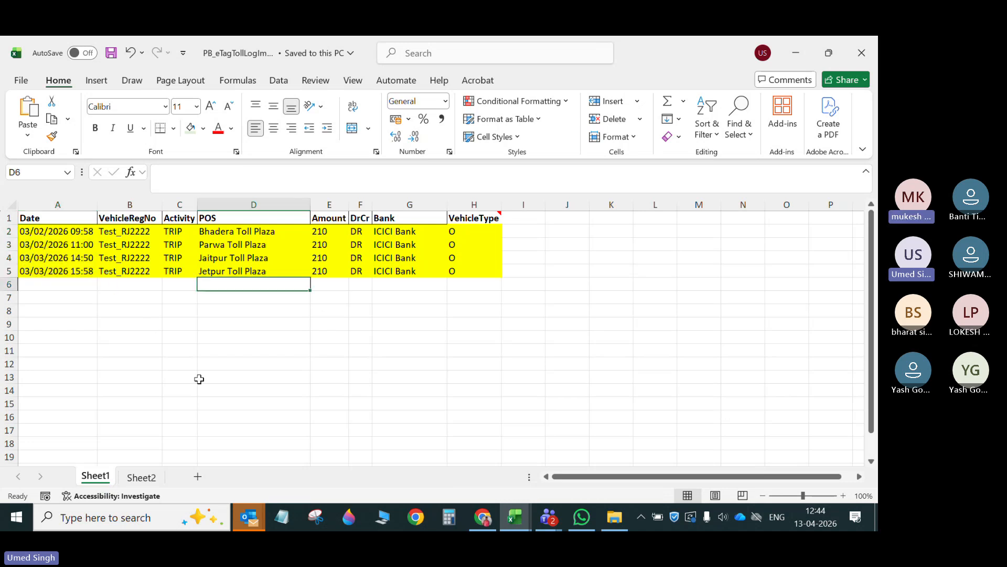
- Switch to e-Fleet in Chrome and upload PB_eTagTollLogImport.xlsx on the eTag Toll Log Import(New) page
left_click(482, 516)
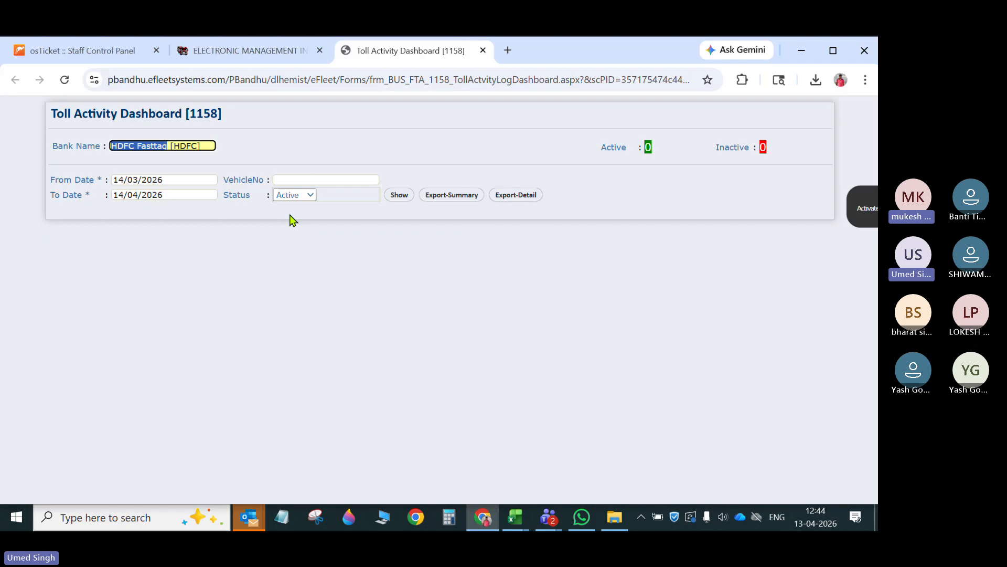
left_click(301, 46)
left_click(108, 229)
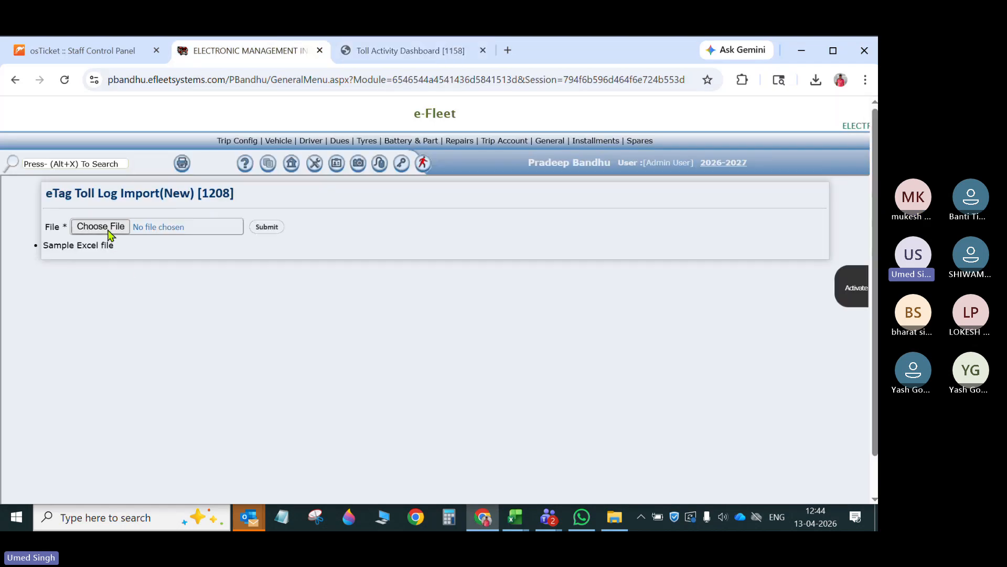
scroll(207, 286, "down", 1)
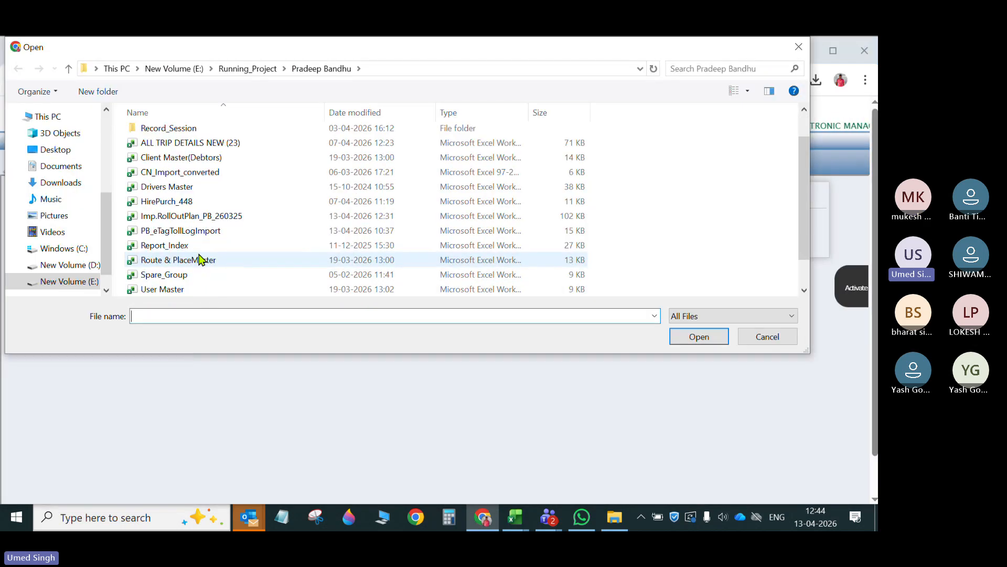
left_click(199, 231)
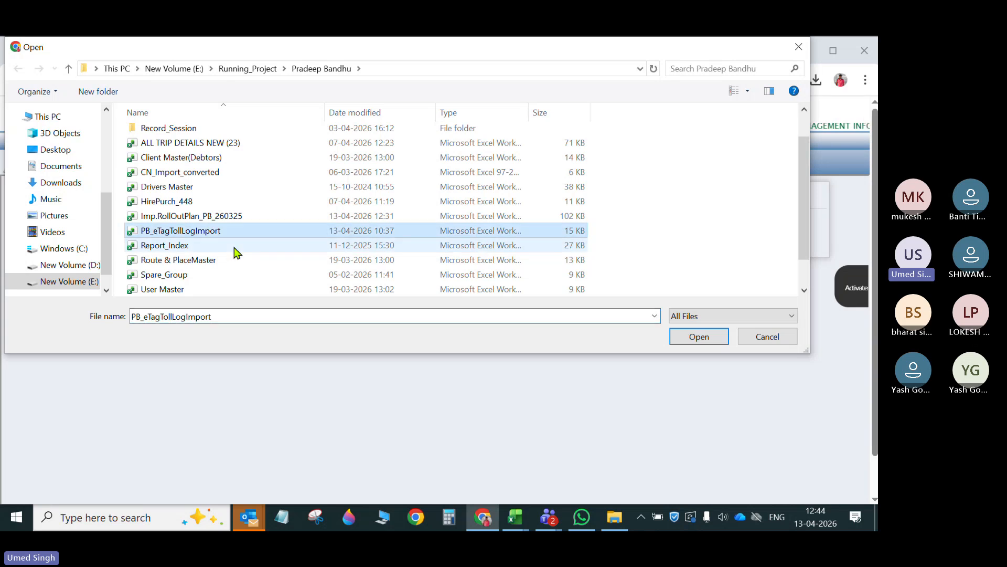
left_click(698, 336)
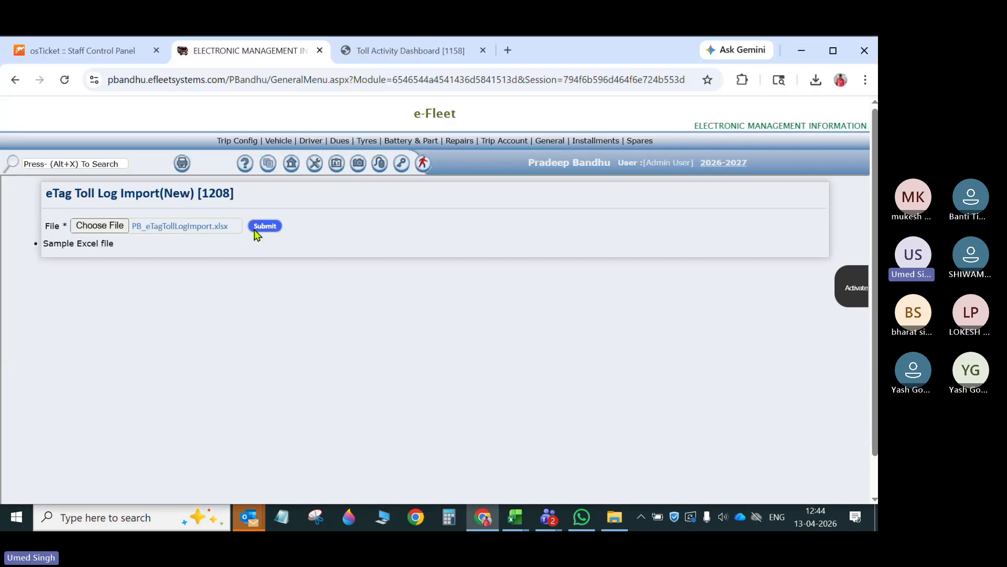
left_click(256, 233)
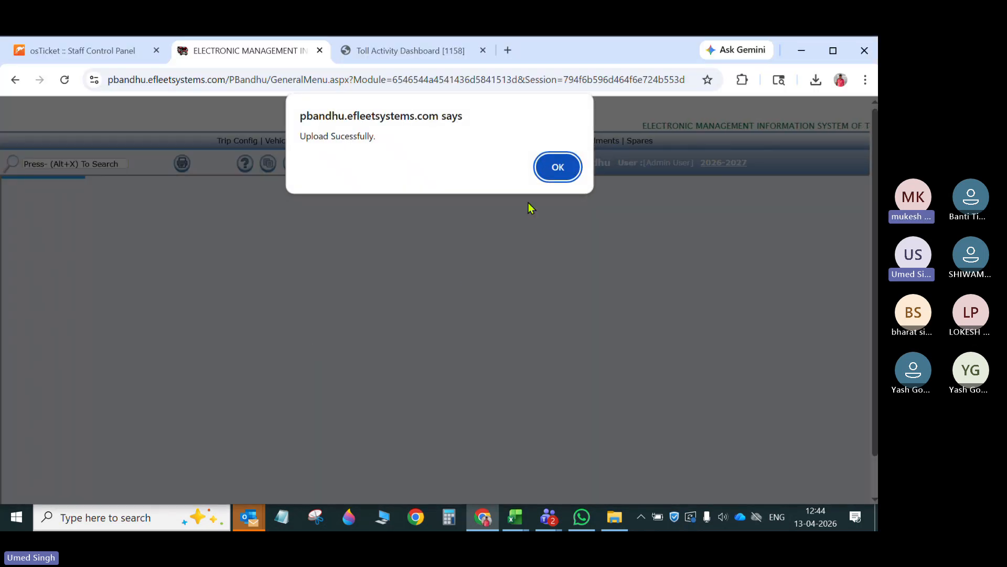
left_click(556, 167)
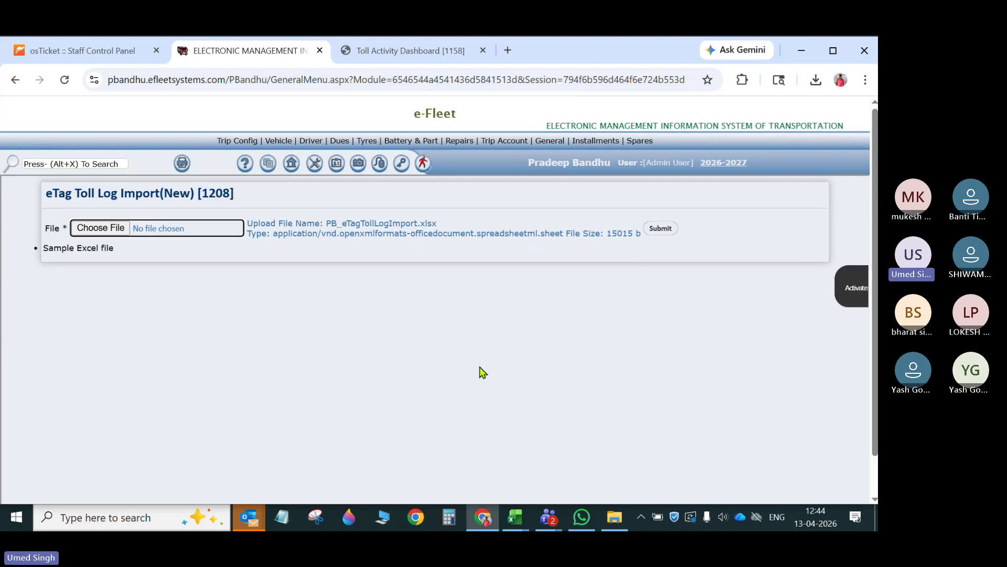
- Open eTag-TripLog Mapping and show the records with transaction dates from 01/01/2026 to 13/04/2026
left_click(559, 184)
mouse_move(504, 140)
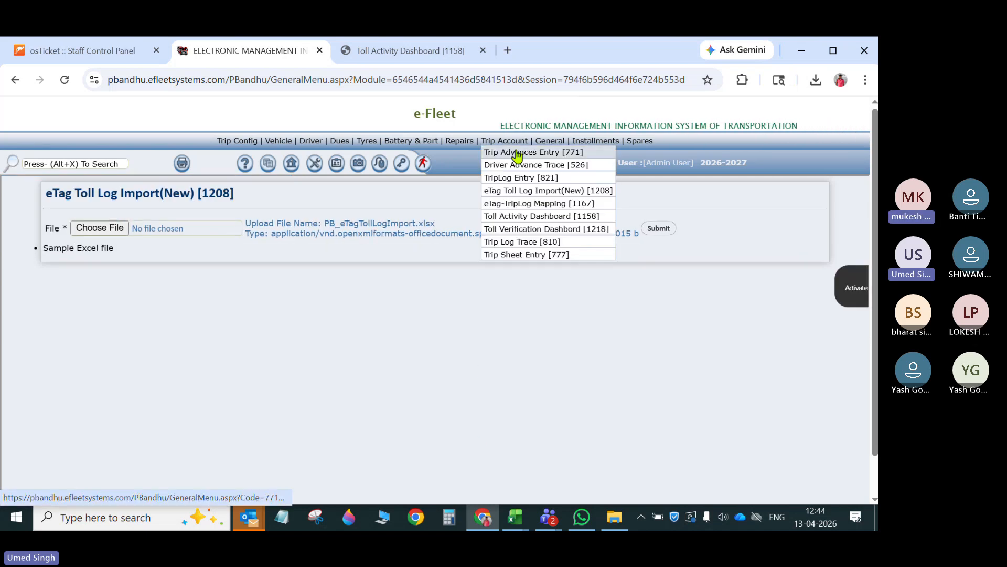
left_click(538, 206)
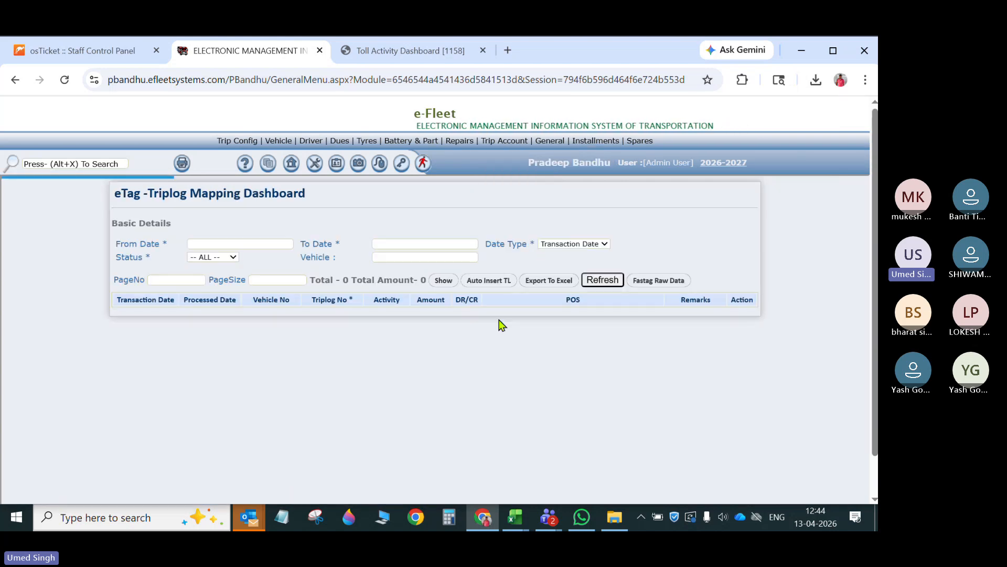
left_click(230, 249)
type("1-1-2")
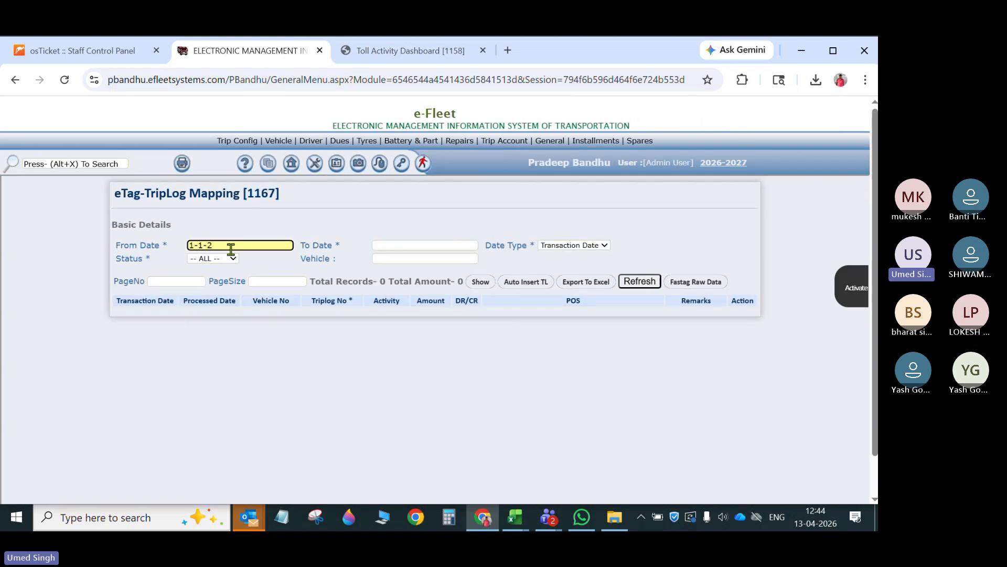
key("Tab")
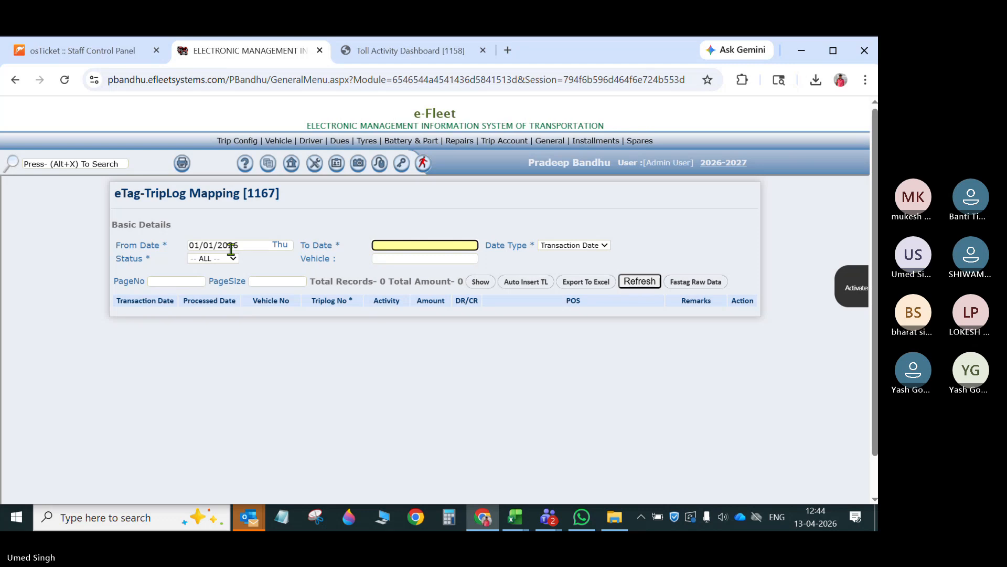
key("Tab")
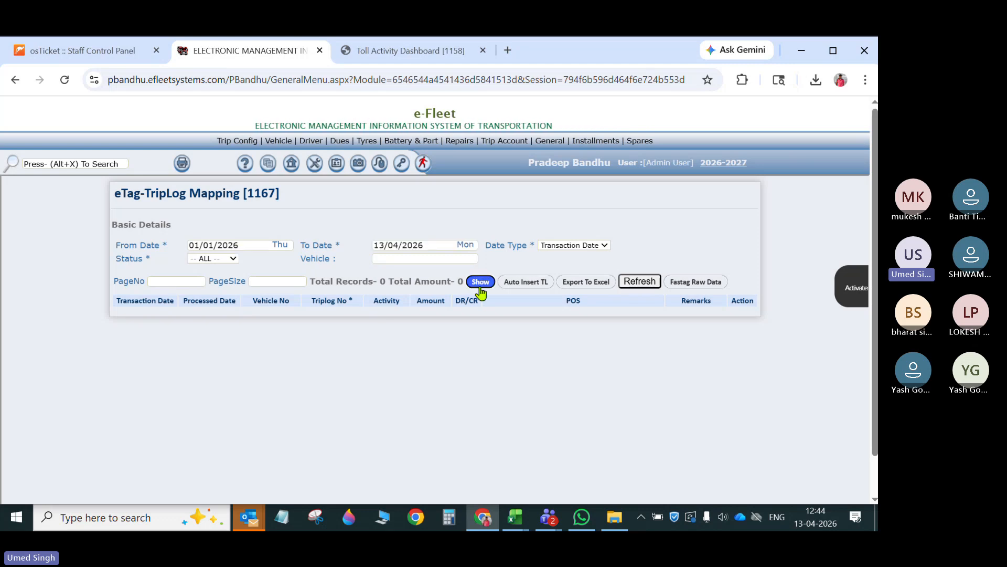
left_click(478, 283)
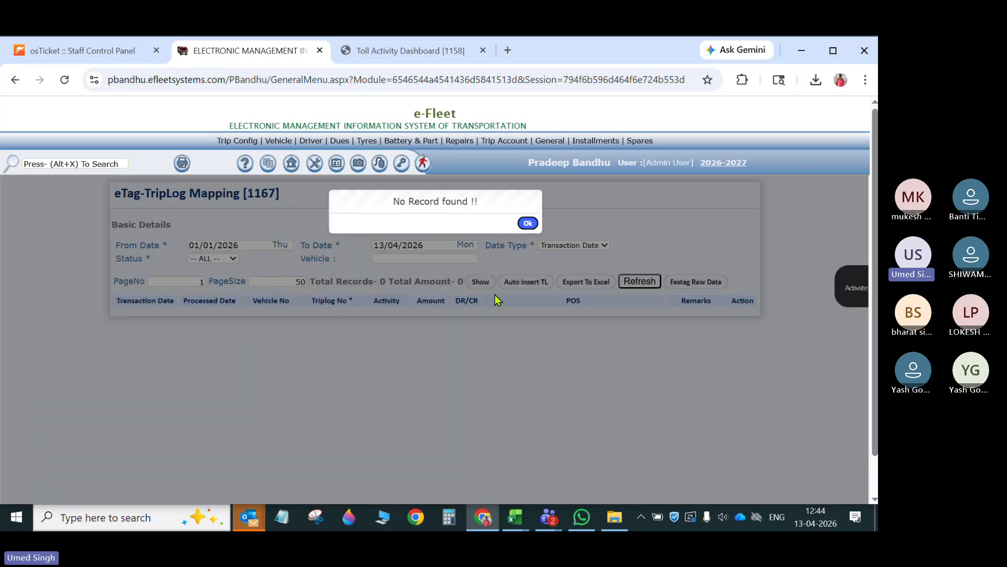
- Try to auto-insert trip logs for the transactions from 01/01/2026 to 13/04/2026 in eTag-TripLog Mapping
left_click(527, 222)
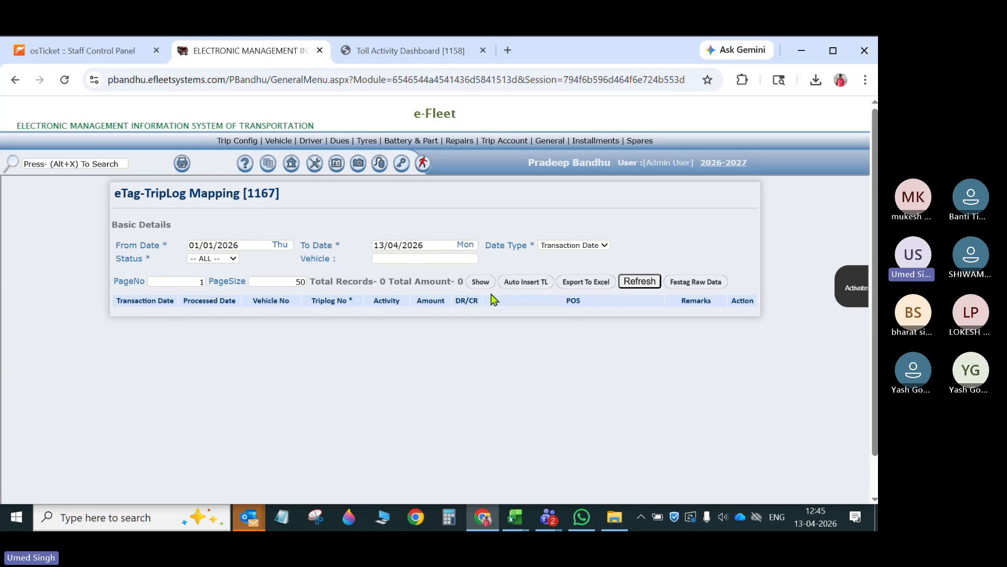
left_click(528, 283)
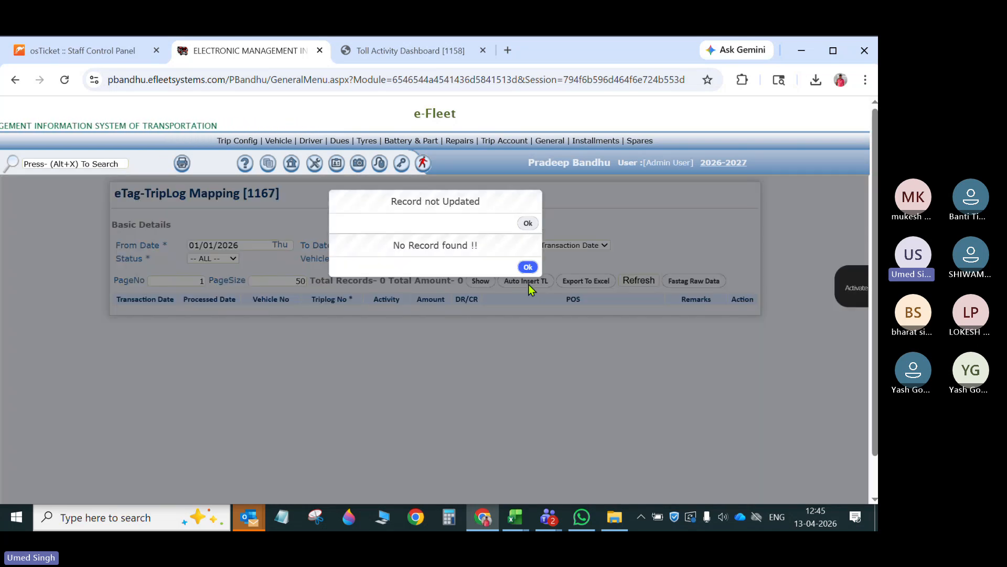
left_click(528, 267)
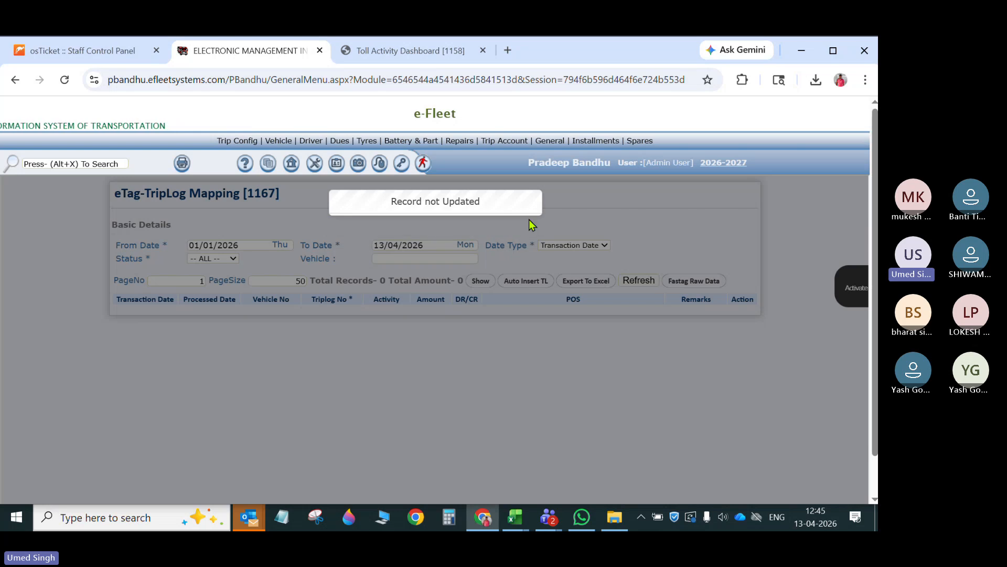
left_click(528, 222)
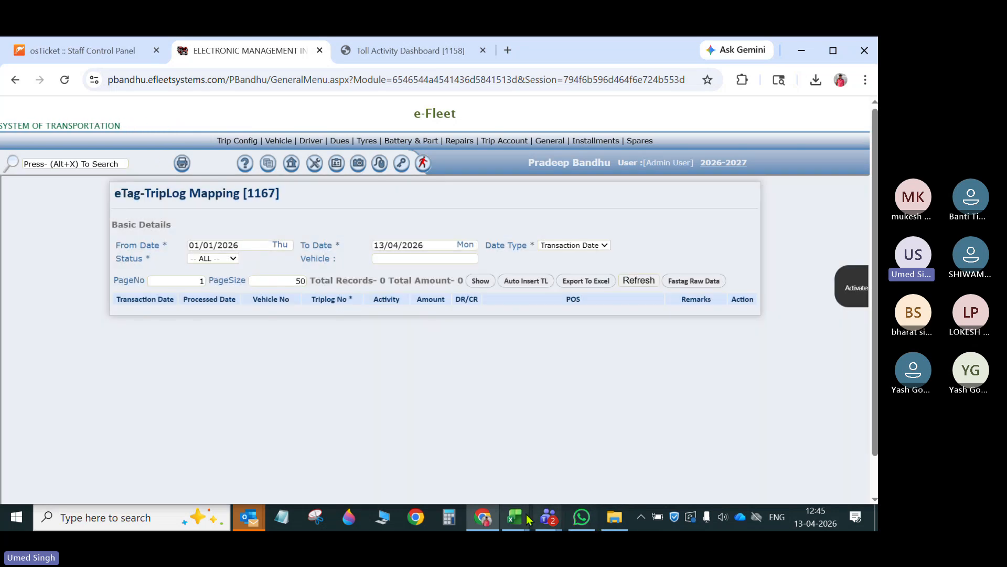
- Switch to the PB_eTagTollLogImport workbook in Excel and check the vehicle registration number in B2 of Sheet1
mouse_move(515, 518)
left_click(587, 452)
left_click(130, 234)
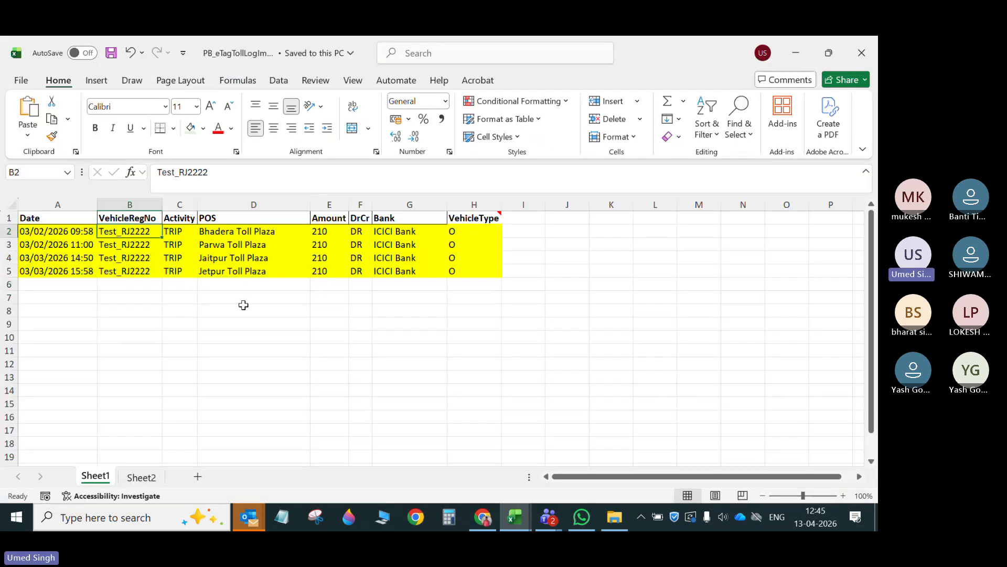
- Switch back to e-Fleet in Chrome and open TripLog Entry [821] in a new tab
left_click(483, 518)
mouse_move(513, 140)
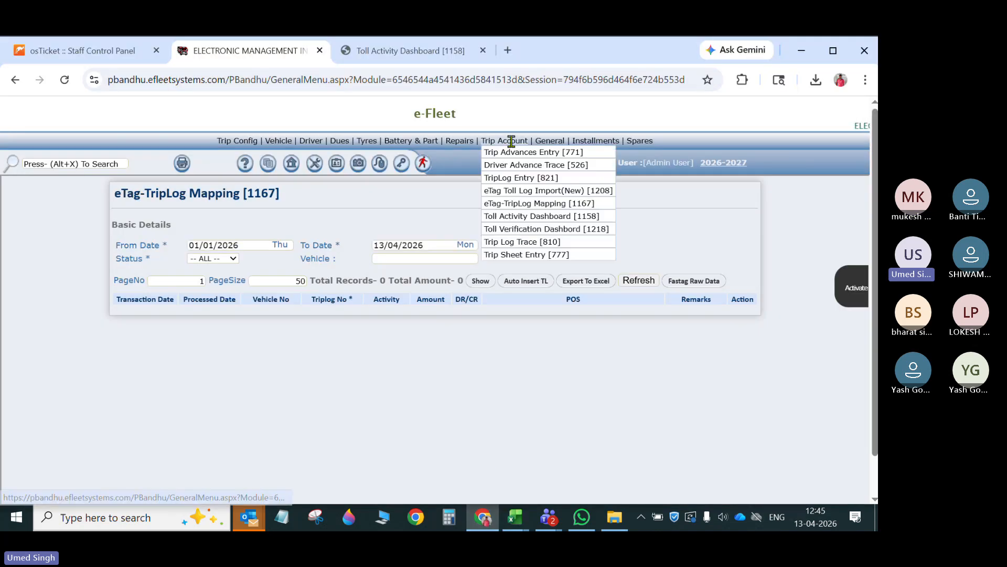
right_click(533, 181)
left_click(556, 197)
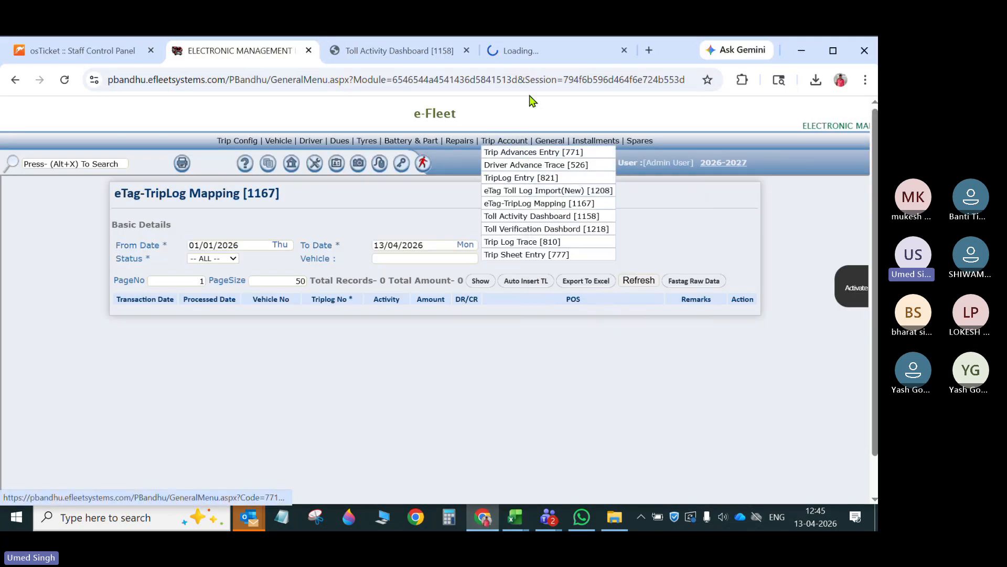
left_click(545, 51)
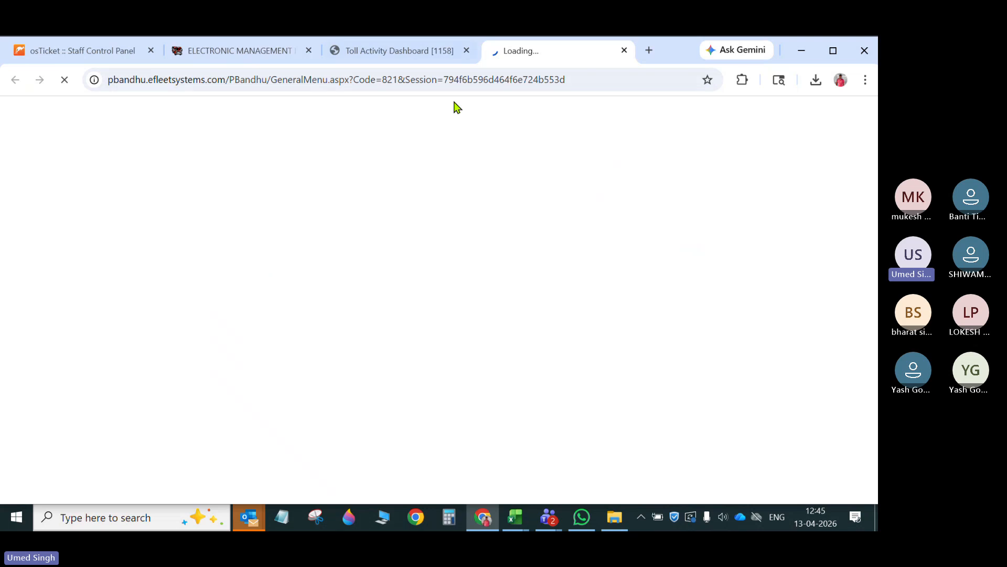
left_click(414, 53)
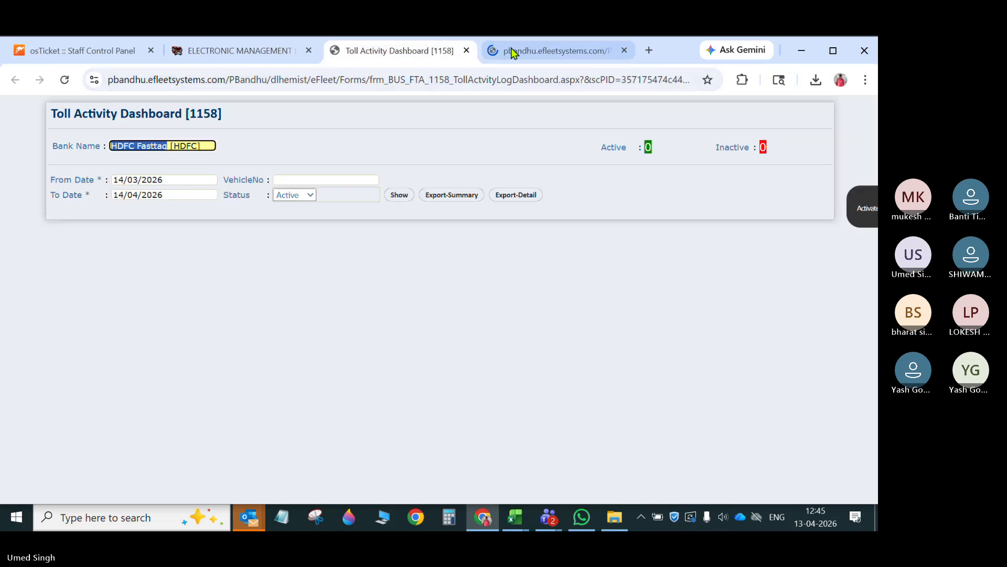
left_click(522, 50)
- Load trip log TL-PB-00001 in TripLog Entry and check its loading and unloading dates
left_click(294, 144)
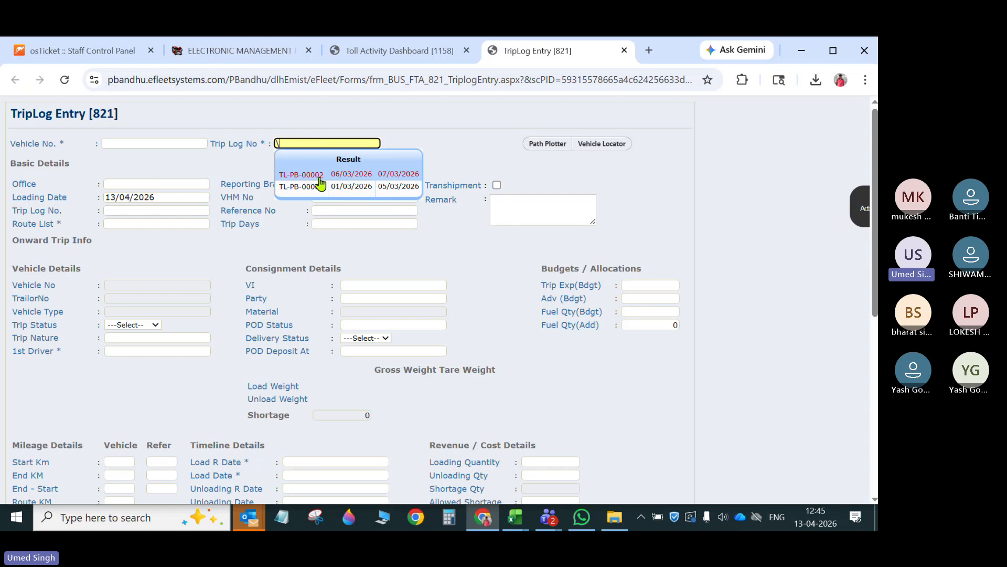
left_click(324, 188)
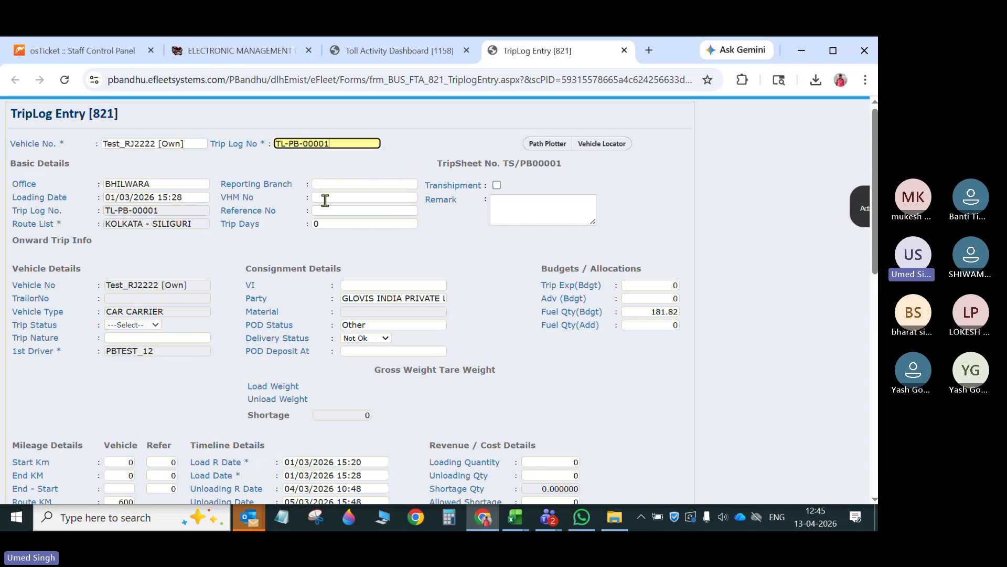
left_click(119, 200)
scroll(336, 314, "down", 4)
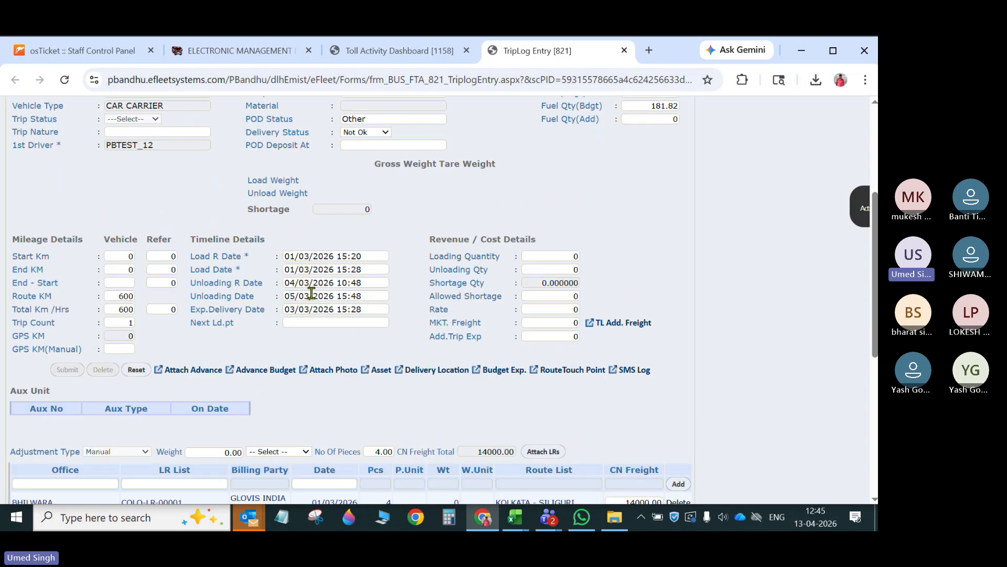
left_click(291, 294)
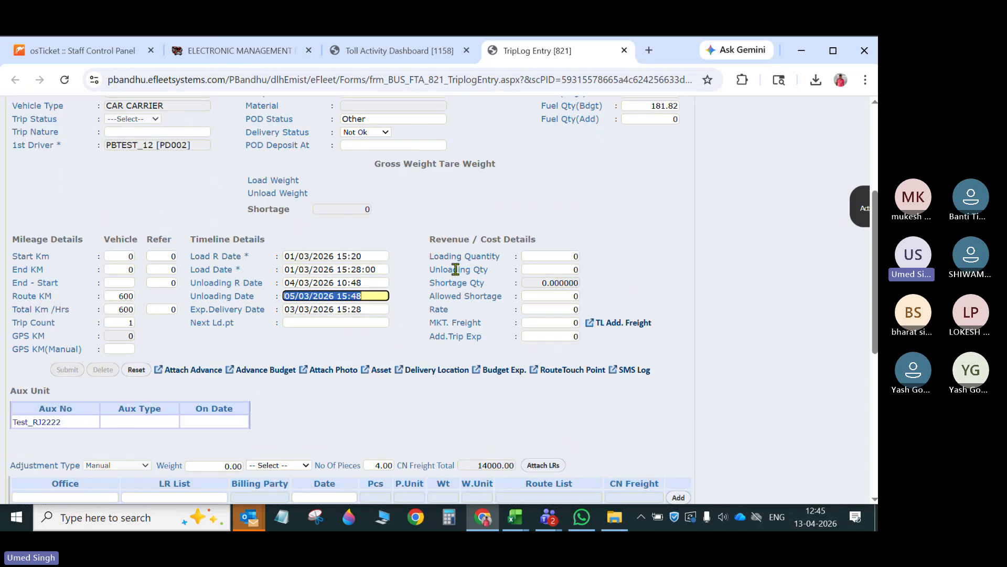
scroll(326, 292, "up", 3)
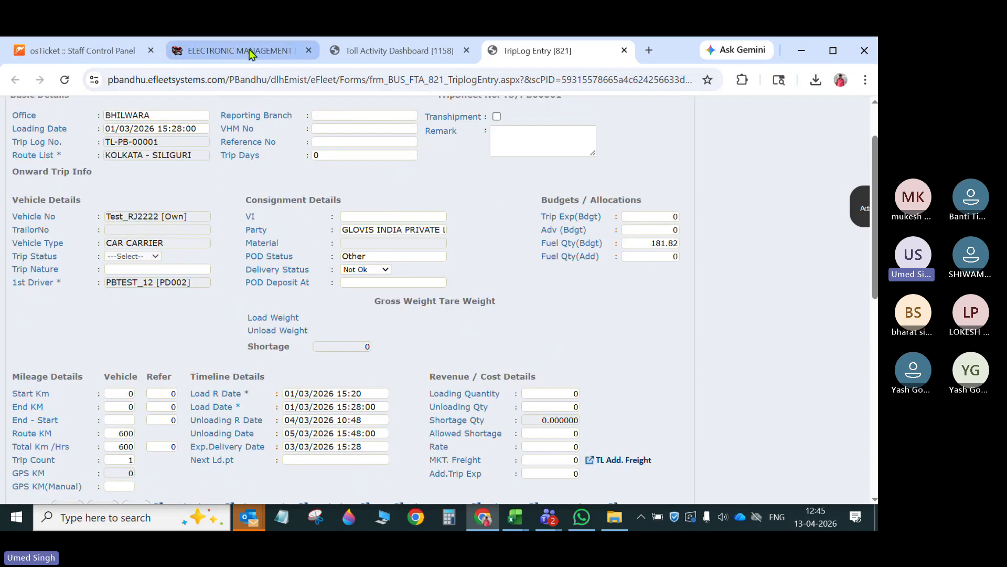
- Return to eTag-TripLog Mapping and try the automatic trip log insertion again
left_click(250, 51)
left_click(511, 282)
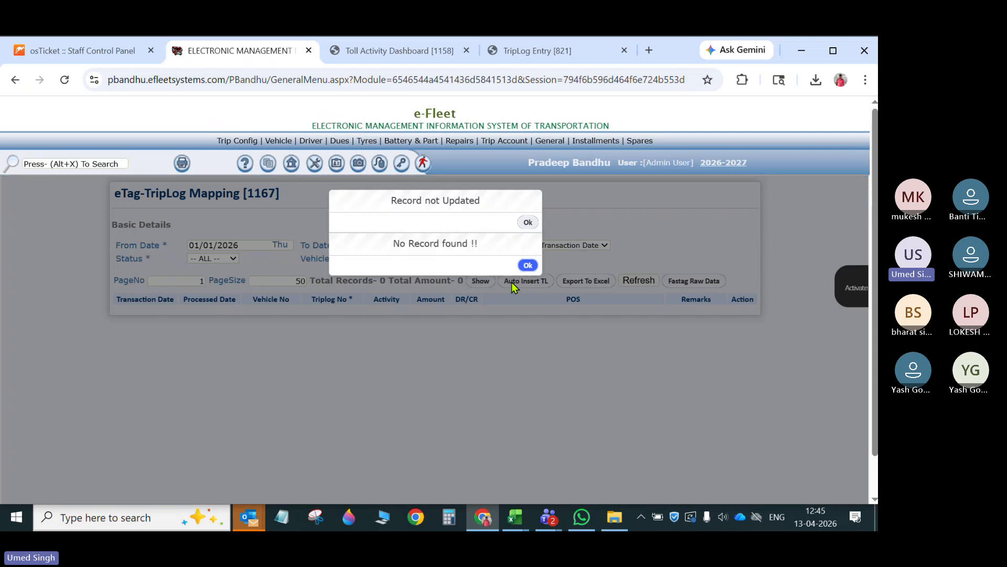
left_click(528, 265)
left_click(527, 222)
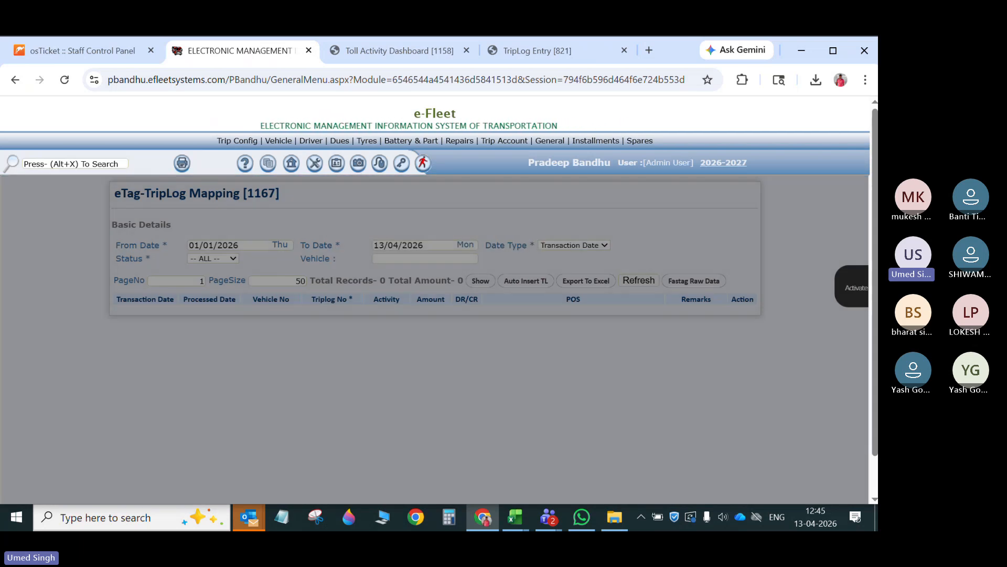
- Switch to PB_eTagTollLogImport in Excel and check the vehicle numbers in B2:B5 and the date entries in column A
mouse_move(517, 514)
left_click(590, 451)
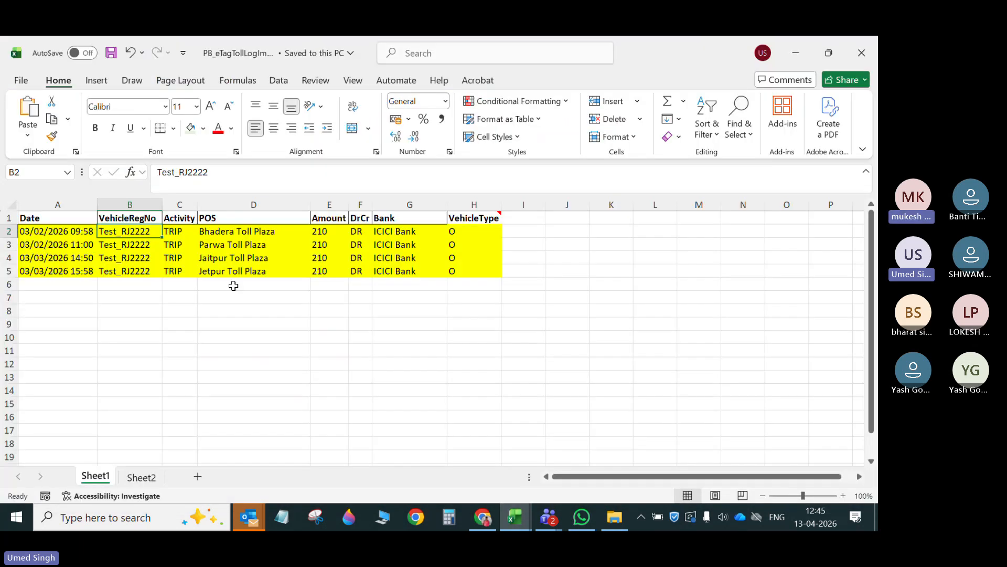
left_click_drag(116, 230, 115, 273)
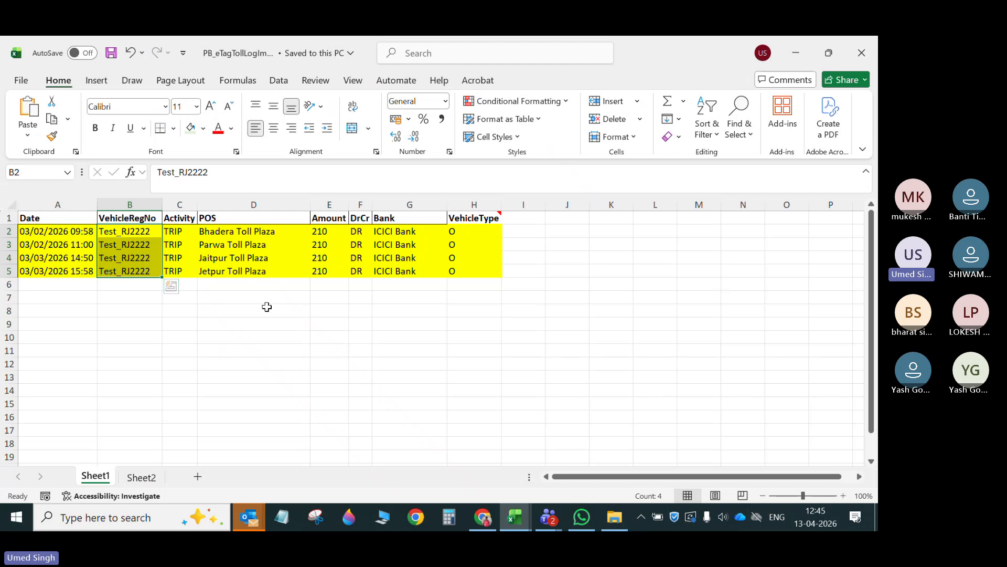
left_click(138, 234)
left_click(74, 233)
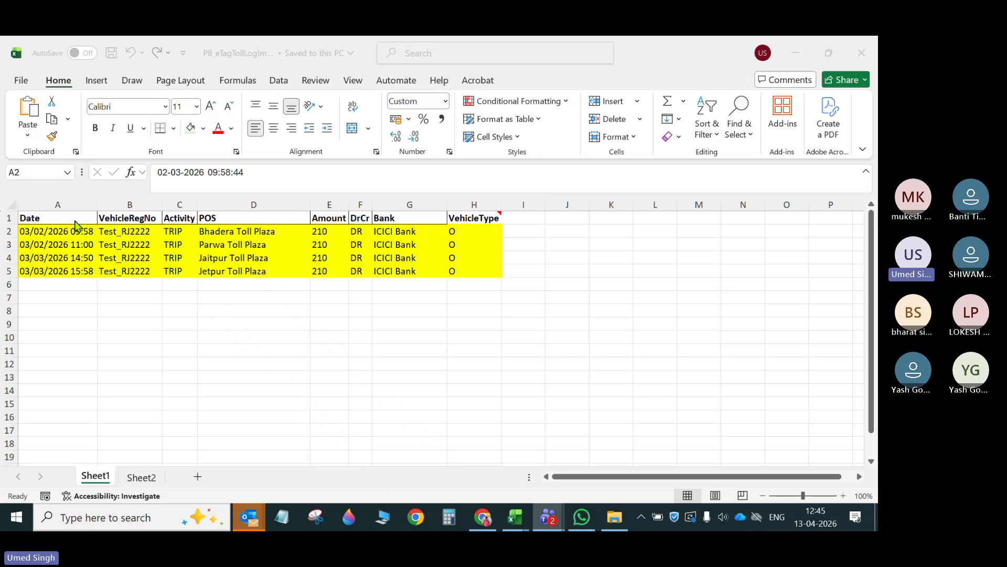
left_click(58, 234)
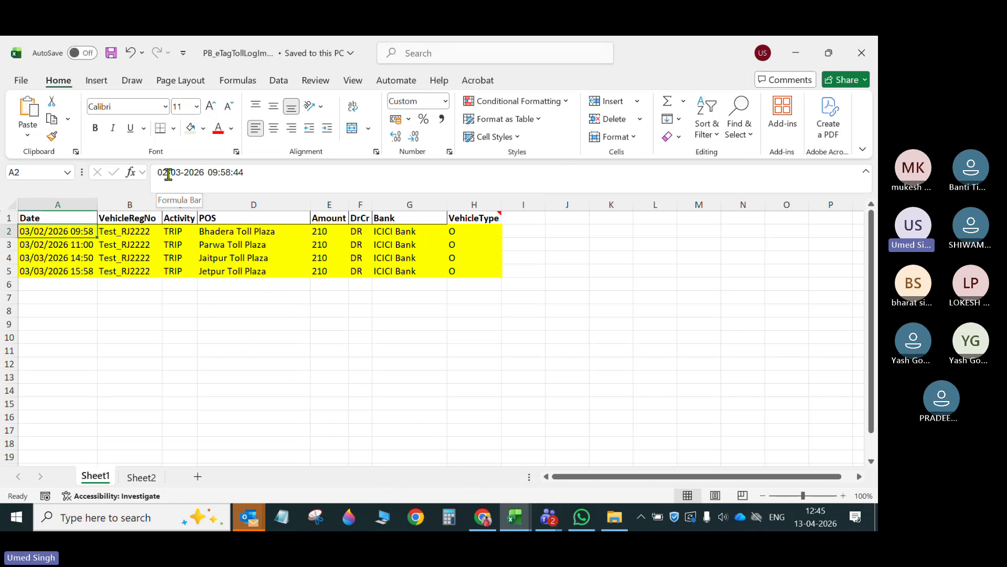
left_click_drag(54, 252, 54, 250)
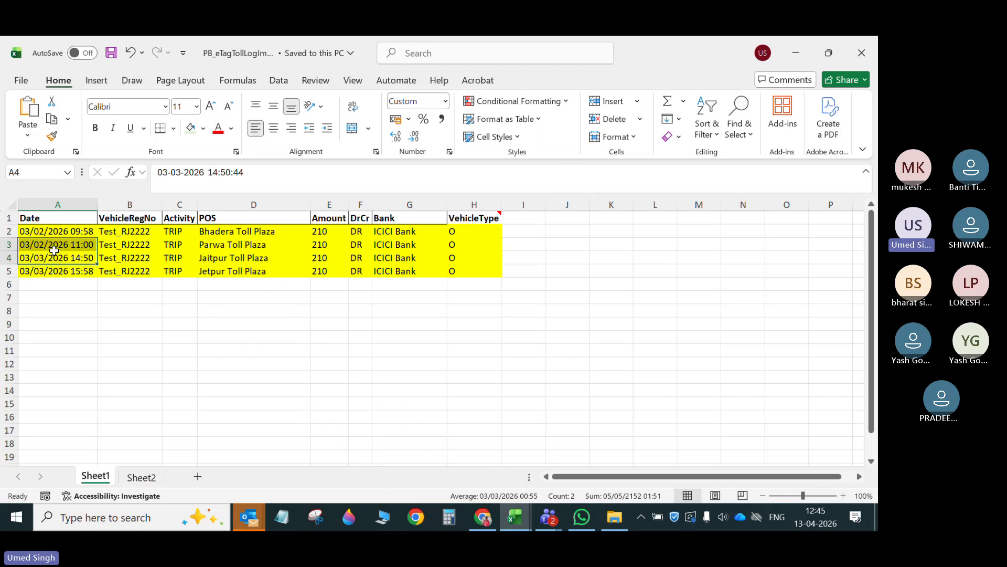
left_click(57, 232)
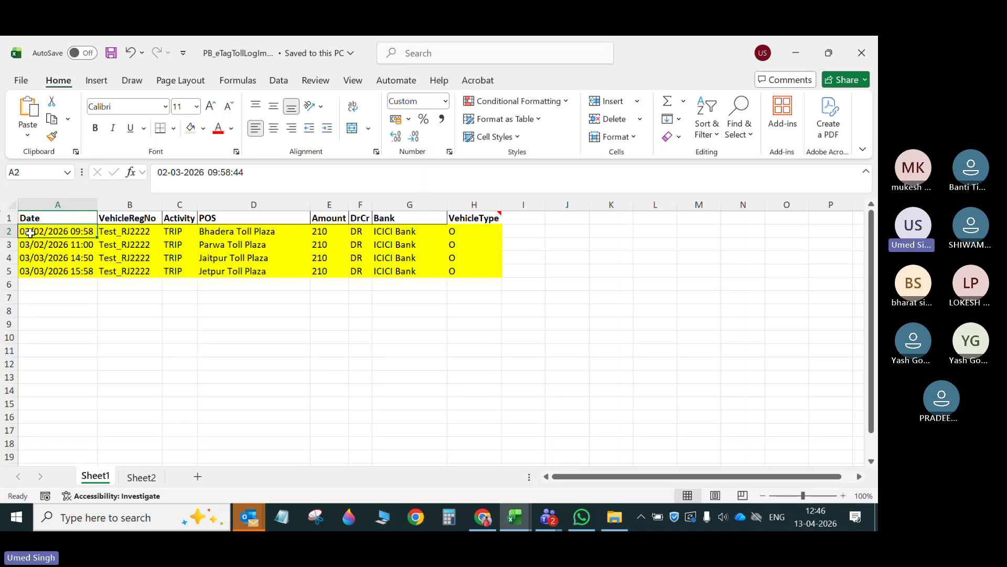
- Compare the transaction dates on Sheet2 with A2:A5 of Sheet1, and check Sheet1's vehicle number and POS entries
left_click(143, 477)
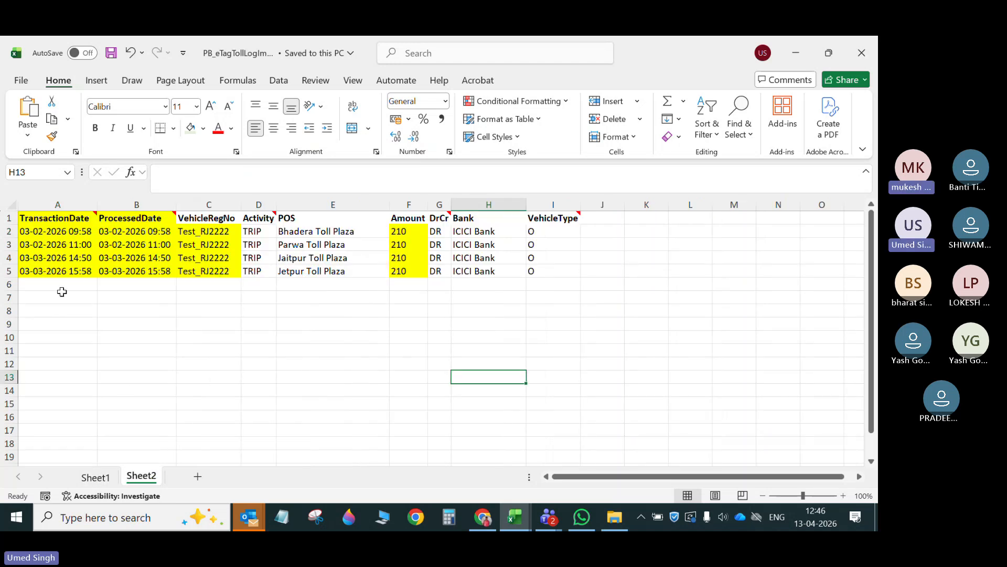
left_click(95, 482)
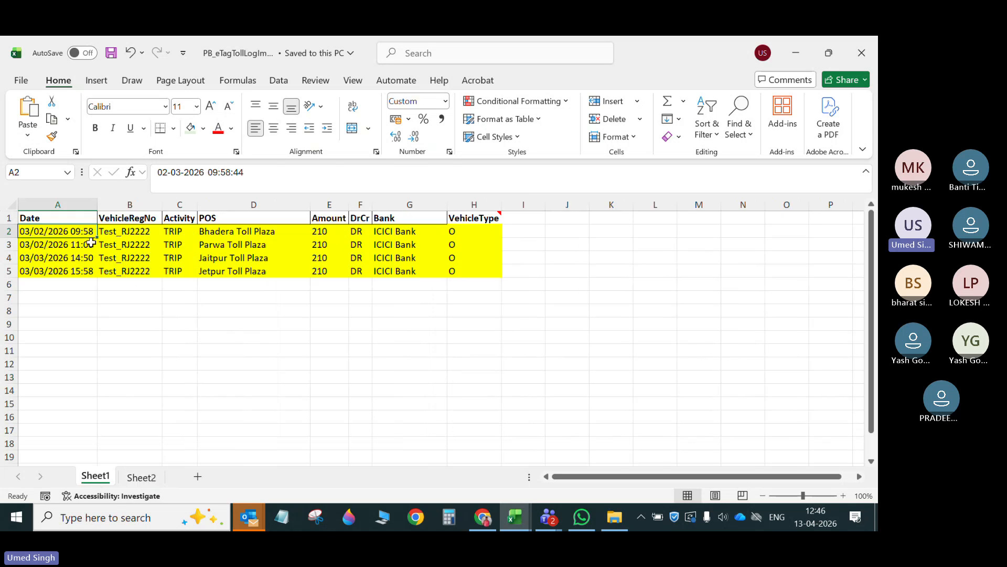
left_click_drag(82, 230, 79, 271)
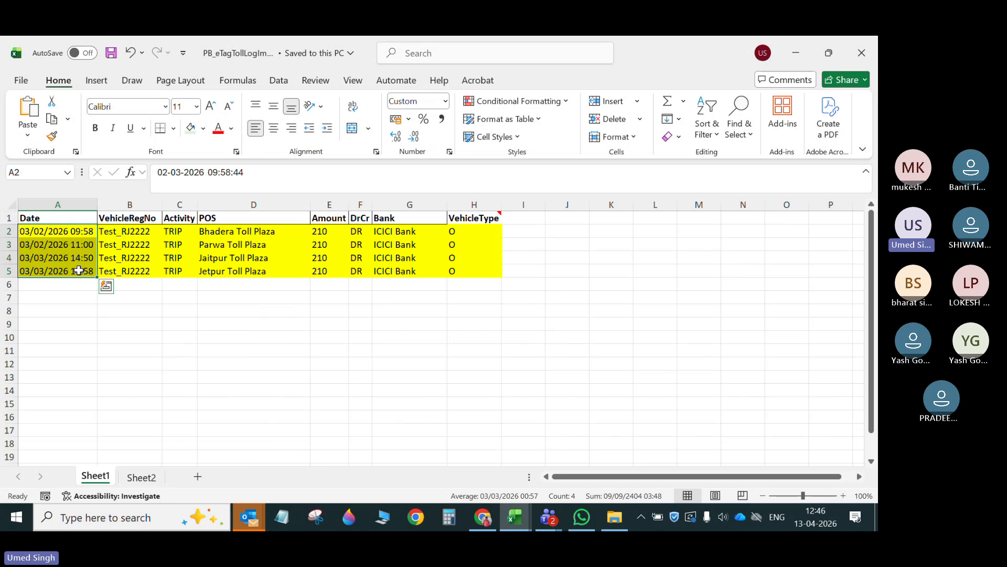
left_click(238, 352)
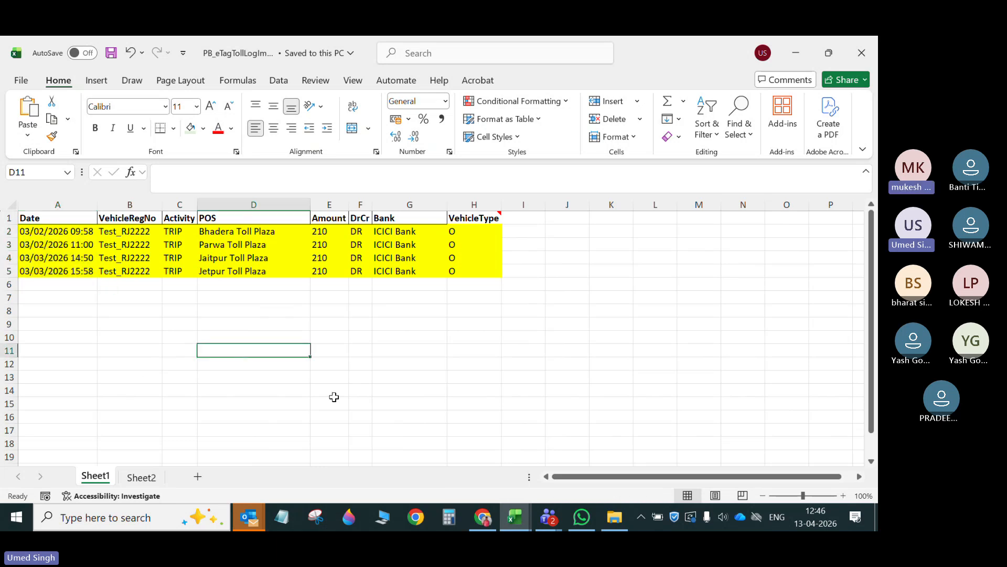
left_click(144, 235)
left_click(64, 238)
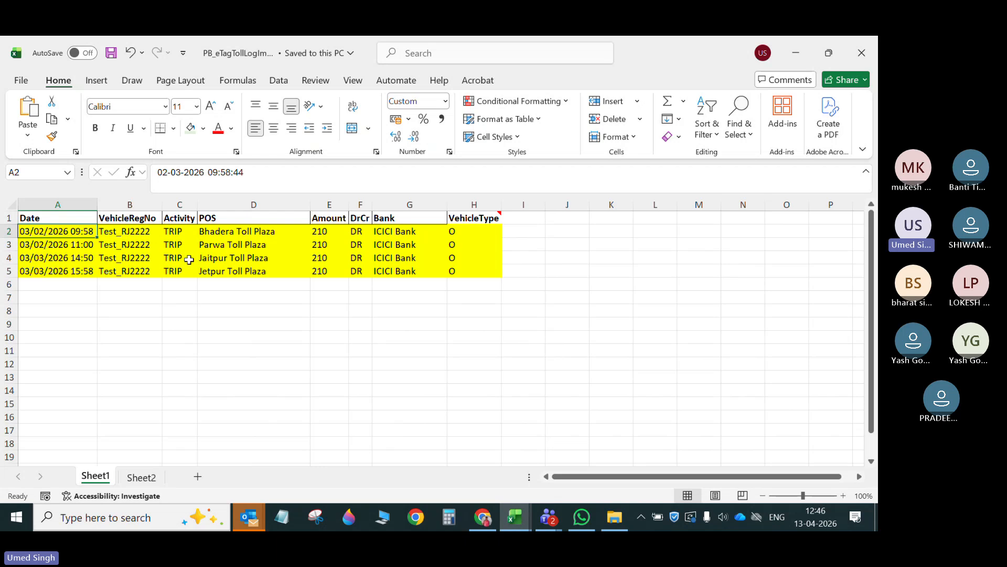
left_click_drag(226, 230, 231, 271)
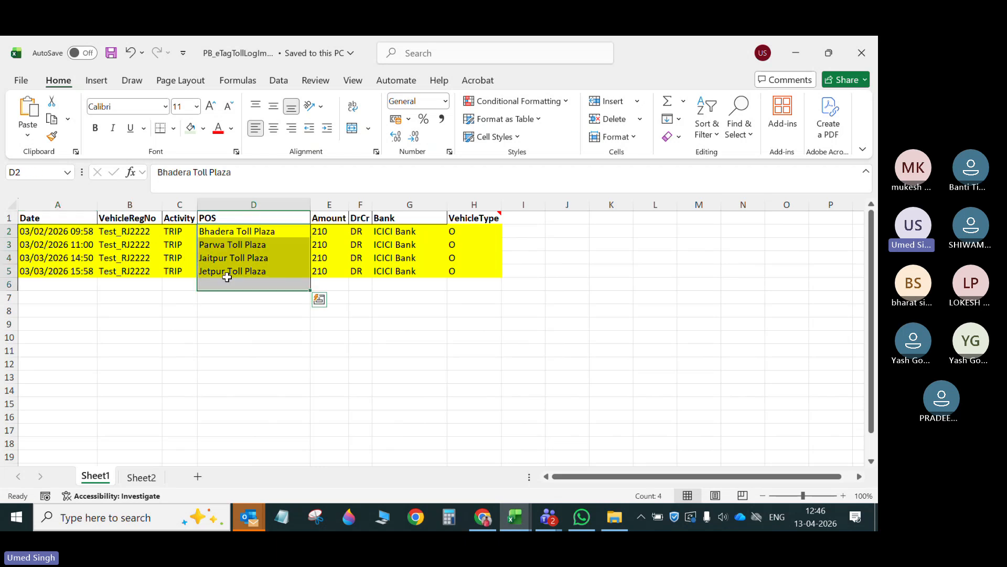
- Switch to e-Fleet in Chrome and retry Auto Insert TL for the same date range in eTag-TripLog Mapping
left_click(482, 517)
left_click(525, 281)
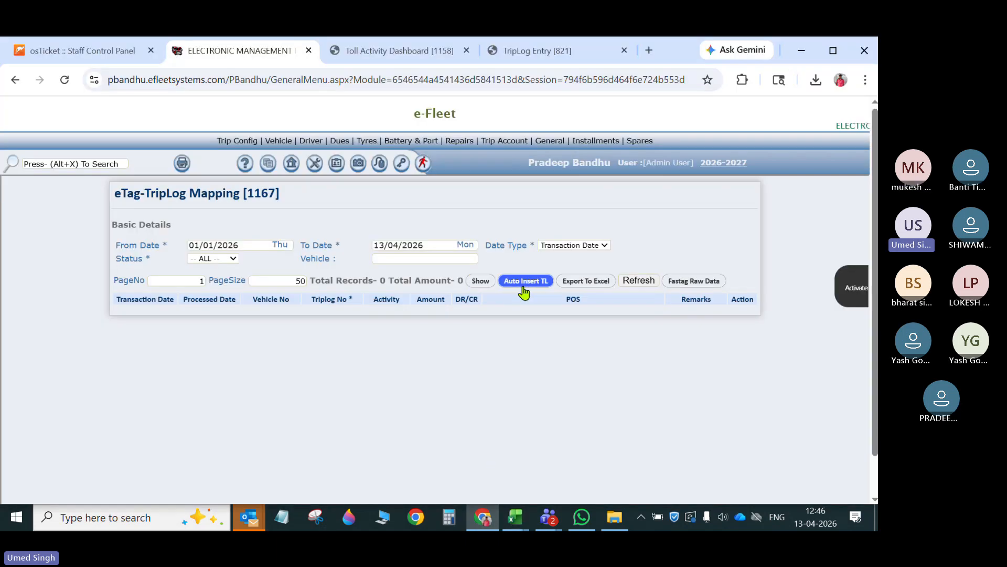
left_click(526, 267)
left_click(528, 223)
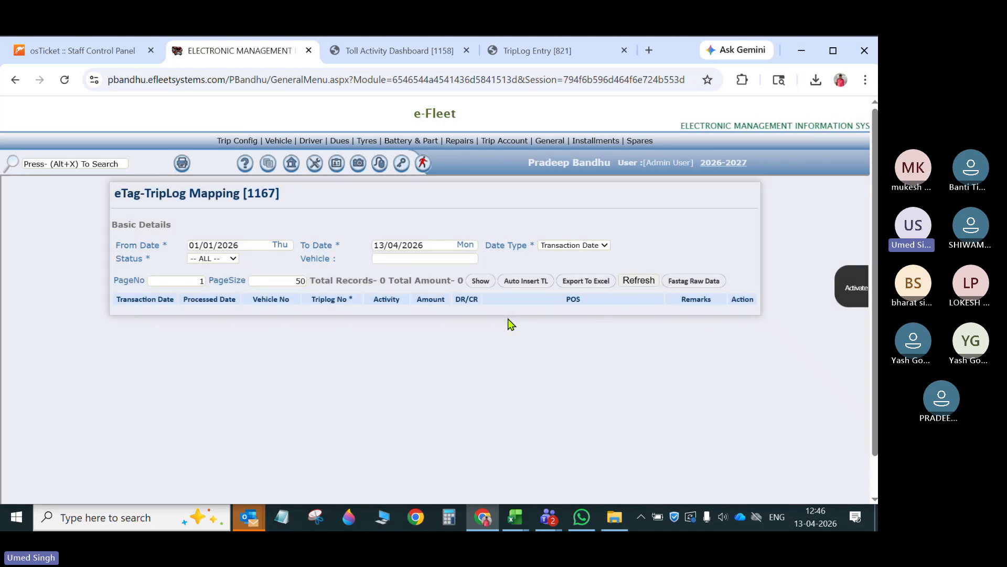
- Review trip log TL-PB-00001 in TripLog Entry once more and close its browser tab
left_click(556, 53)
scroll(177, 262, "up", 2)
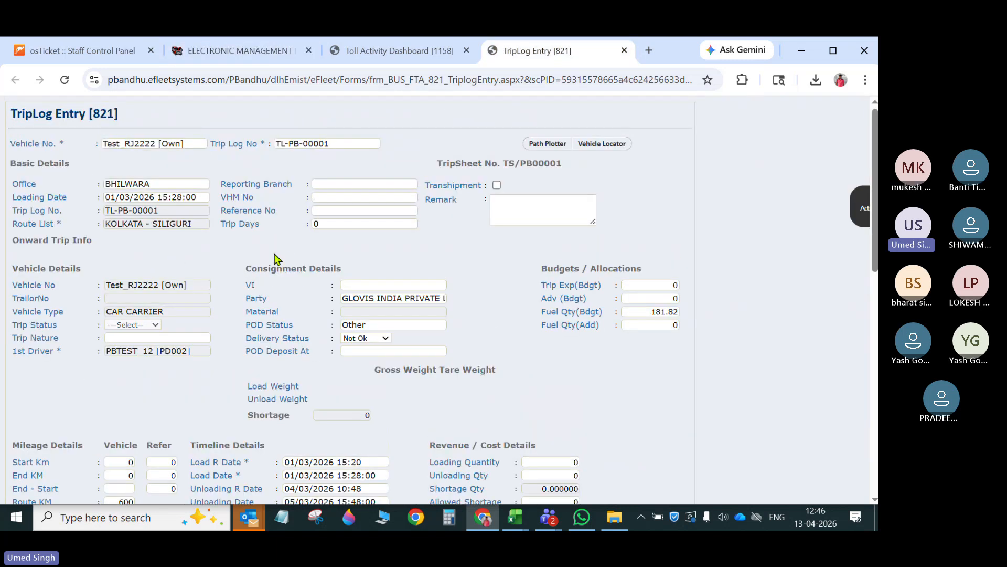
scroll(412, 337, "down", 5)
scroll(641, 126, "up", 5)
left_click(625, 51)
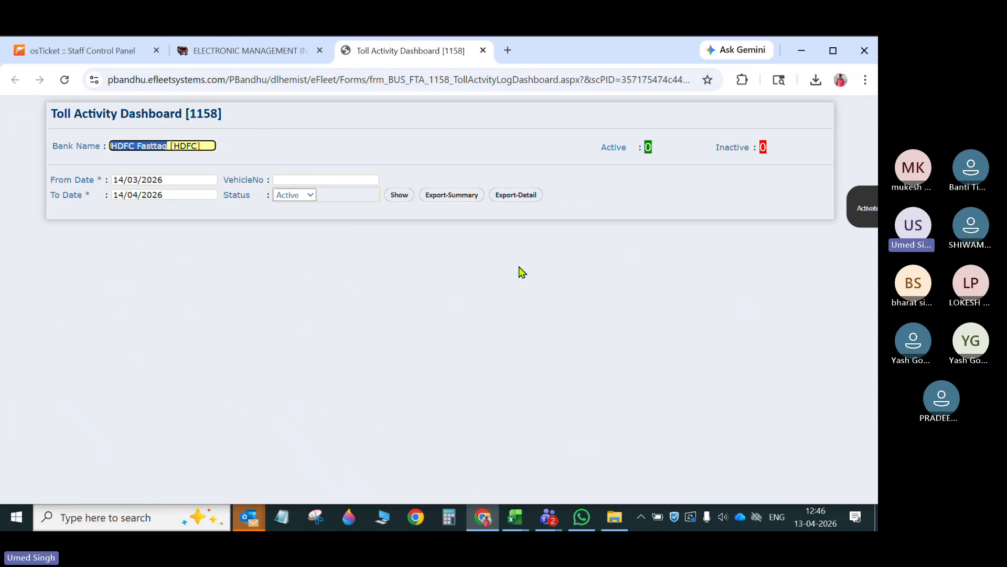
- Show the Toll Activity Dashboard records for HDFC Fasttag from 14/03/2026 to 14/04/2026 with Active status
left_click(518, 267)
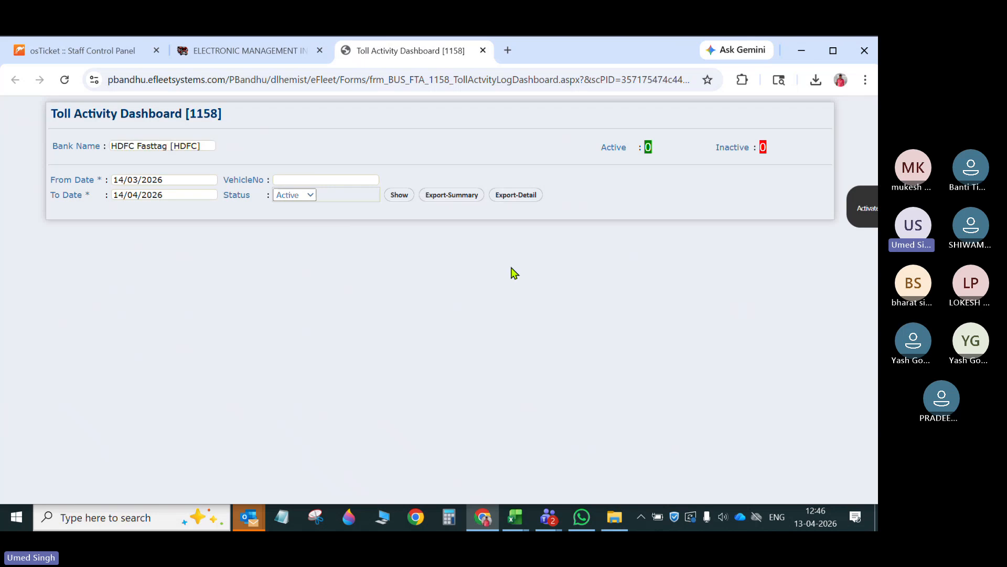
left_click(397, 197)
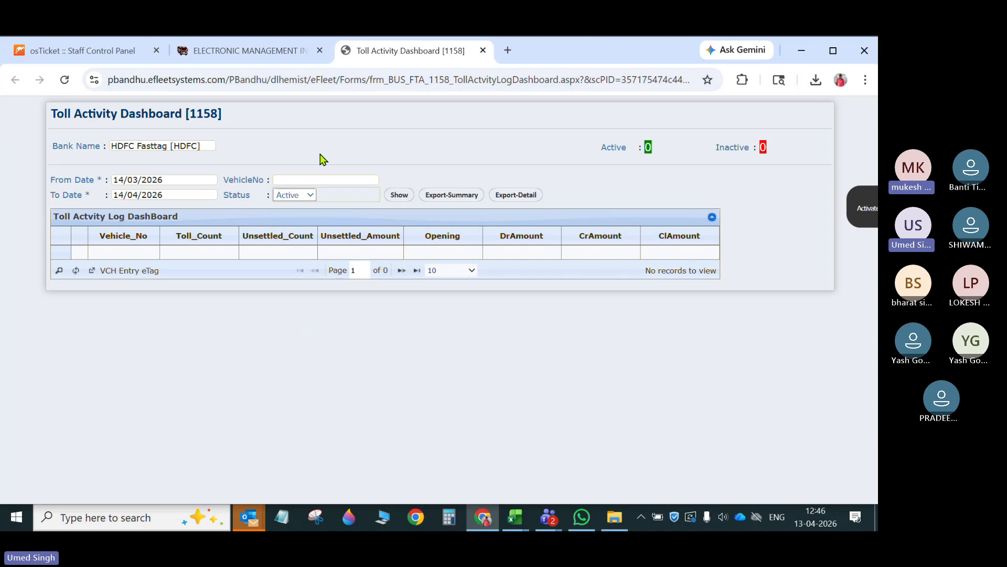
left_click_drag(56, 115, 234, 120)
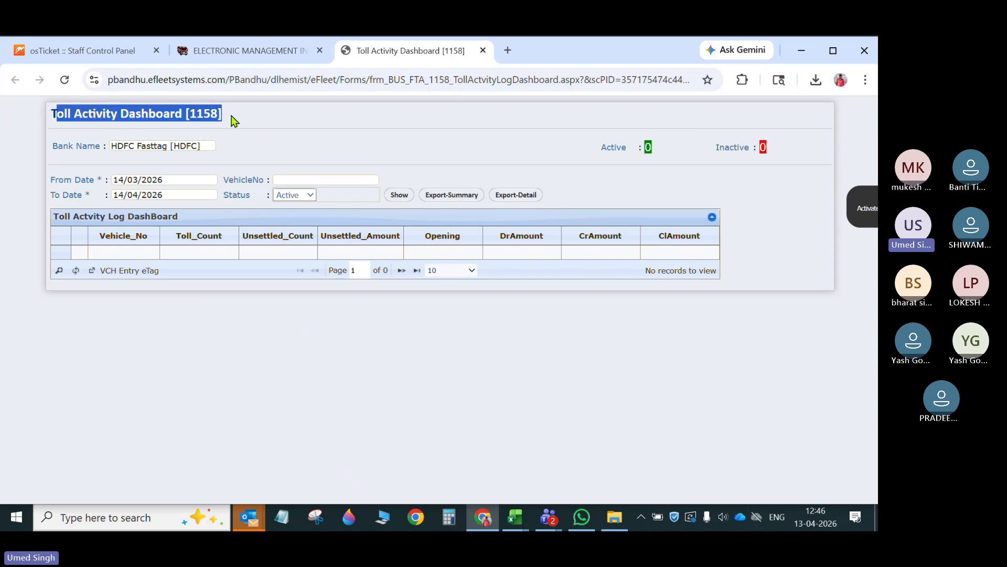
- Recheck the Auto Insert TL option in eTag-TripLog Mapping and close the Toll Activity Dashboard tab
left_click(48, 118)
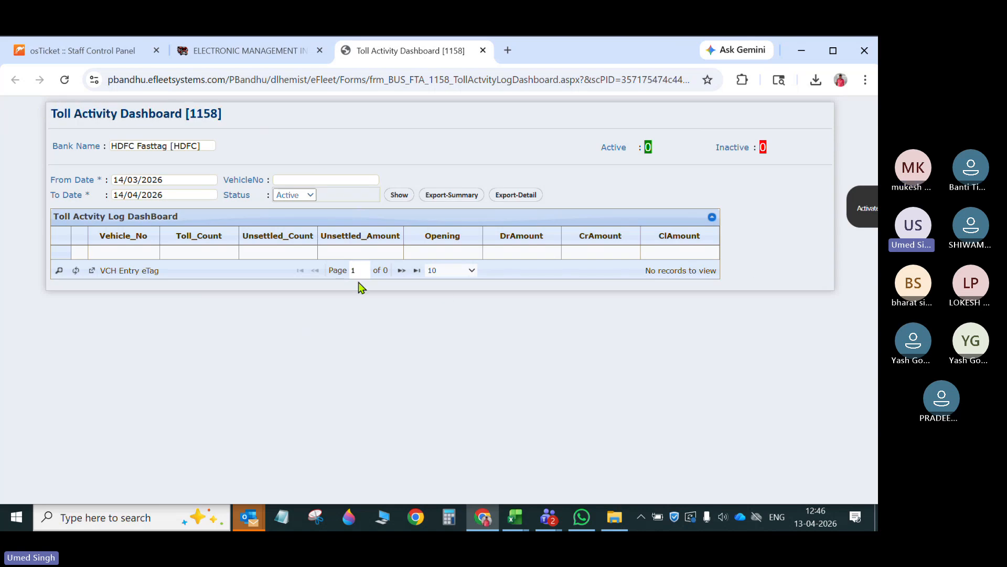
left_click(273, 62)
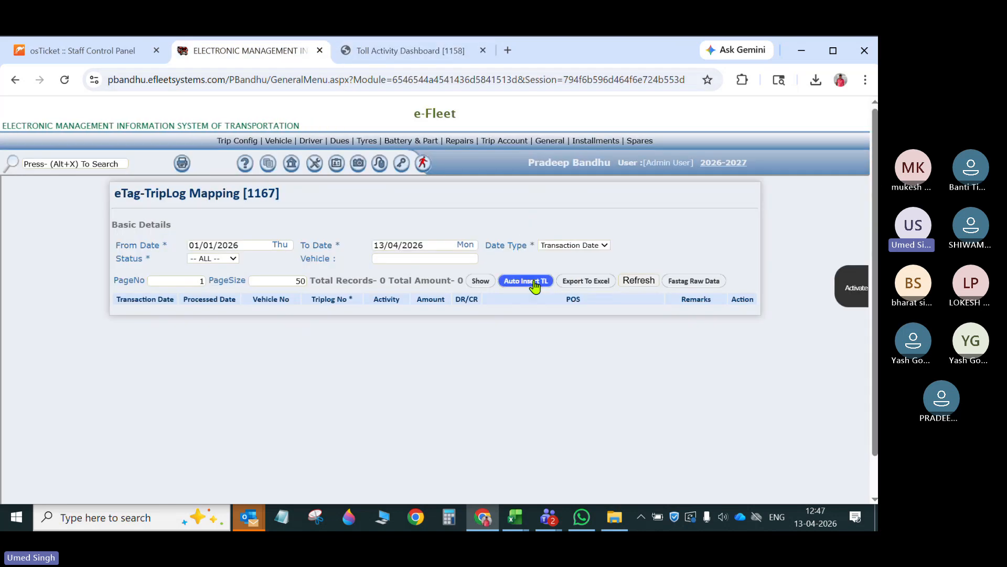
left_click(406, 50)
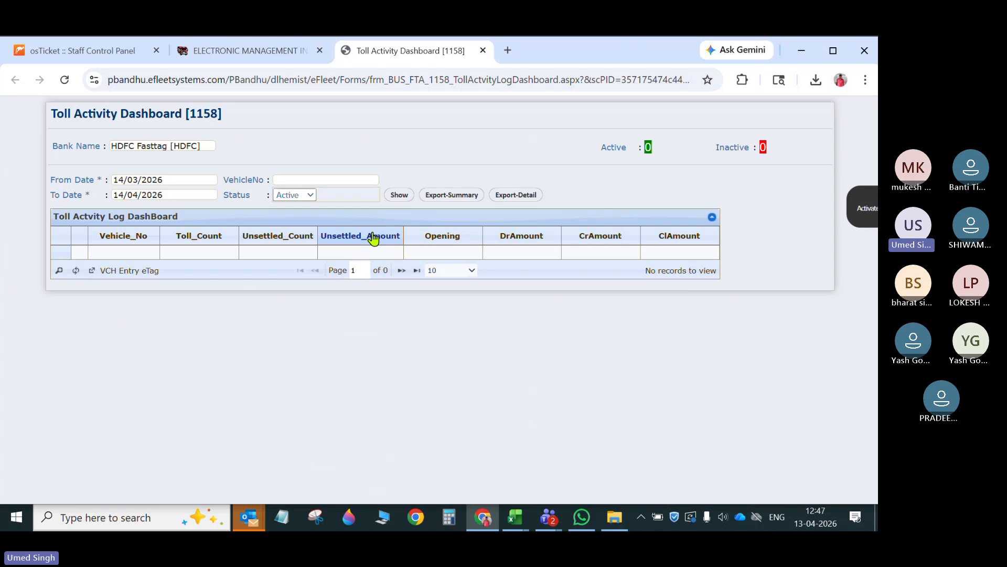
left_click(483, 51)
- Open TripLog Entry in a new tab, review the available trip logs and the Budgets / Allocations fields, and close it again
mouse_move(504, 141)
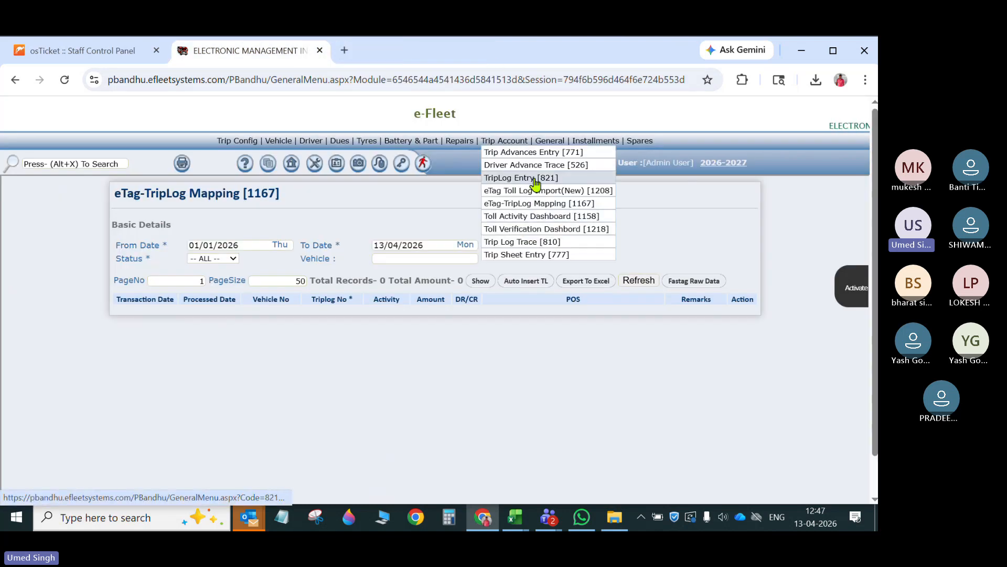
right_click(536, 183)
left_click(571, 203)
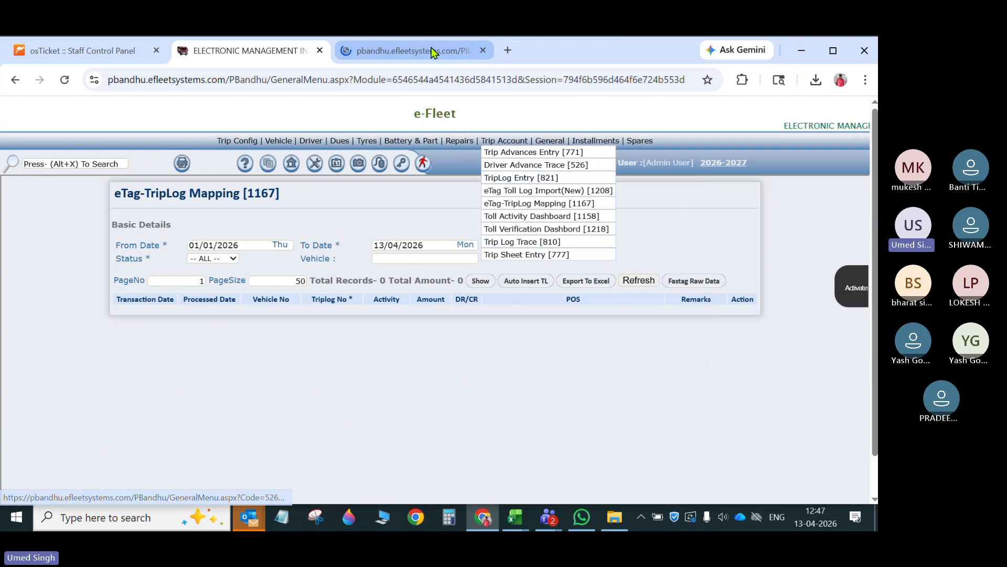
left_click(431, 51)
left_click(322, 144)
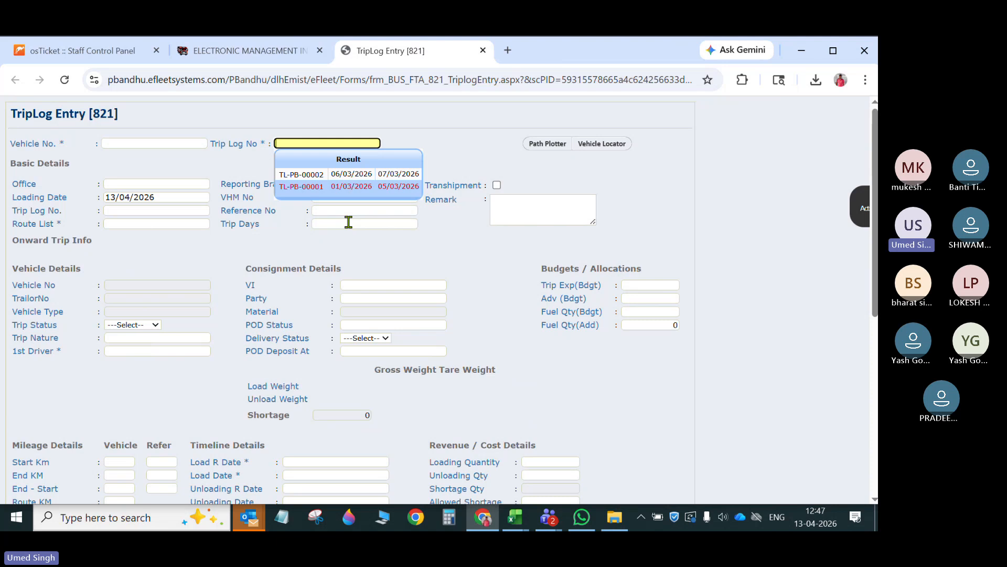
key("Escape")
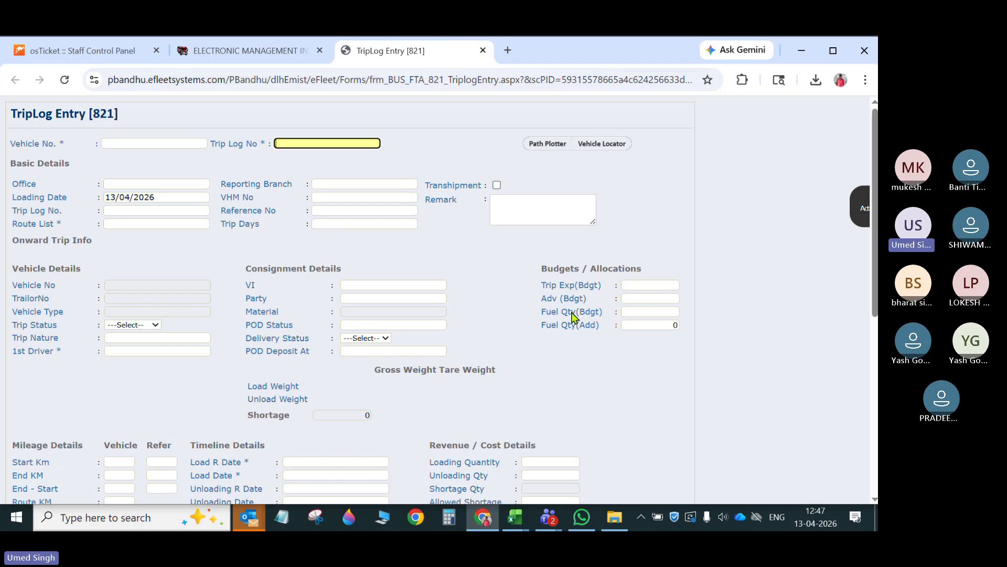
left_click(631, 286)
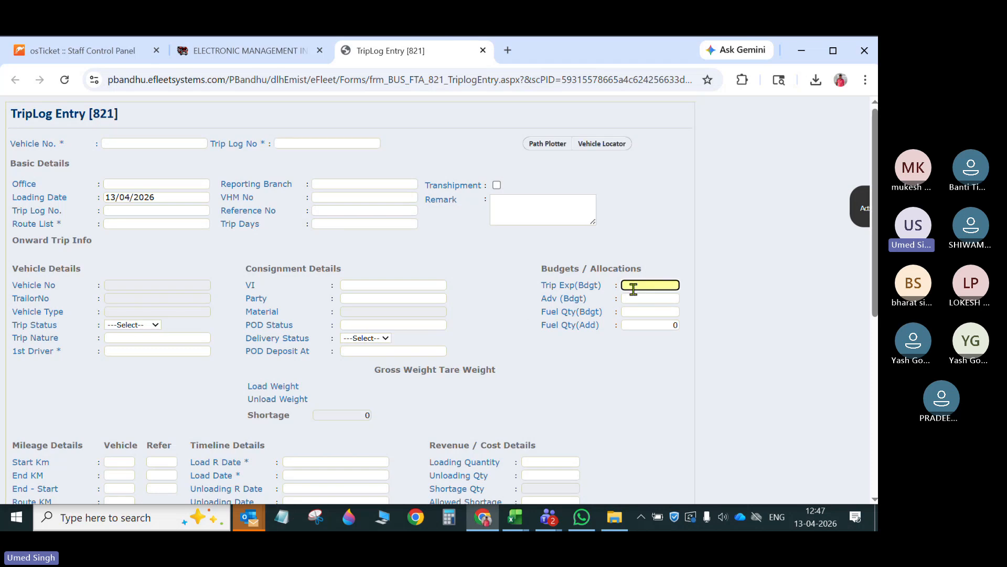
left_click(278, 48)
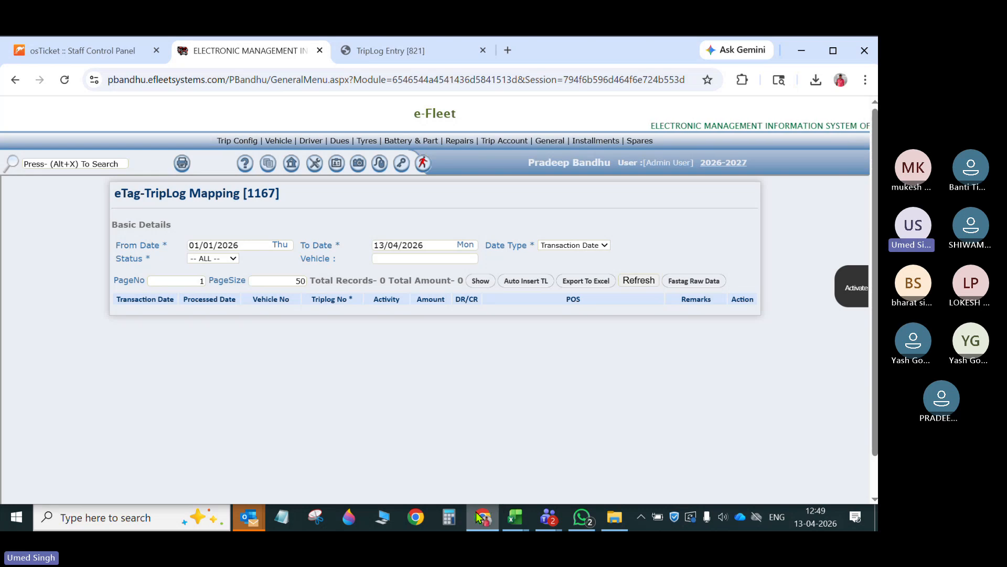
left_click(483, 50)
- Switch to the Booking module and open CN Creation New in a separate browser tab
mouse_move(292, 173)
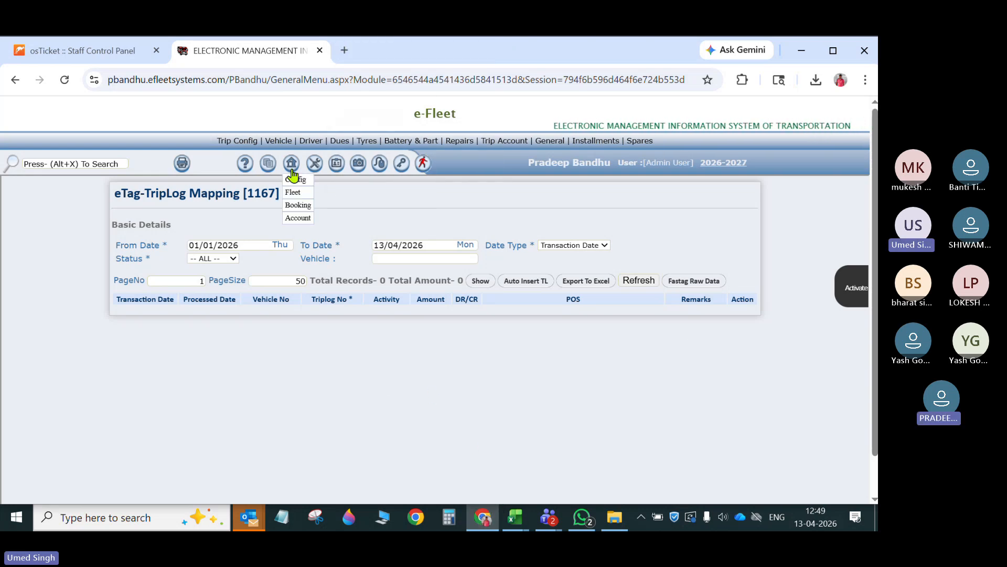
left_click(294, 191)
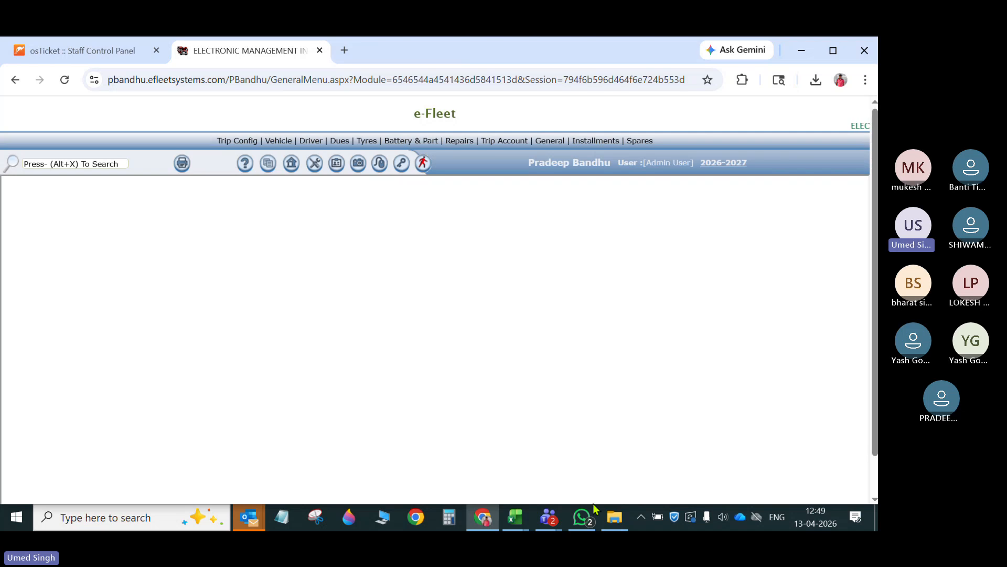
mouse_move(291, 167)
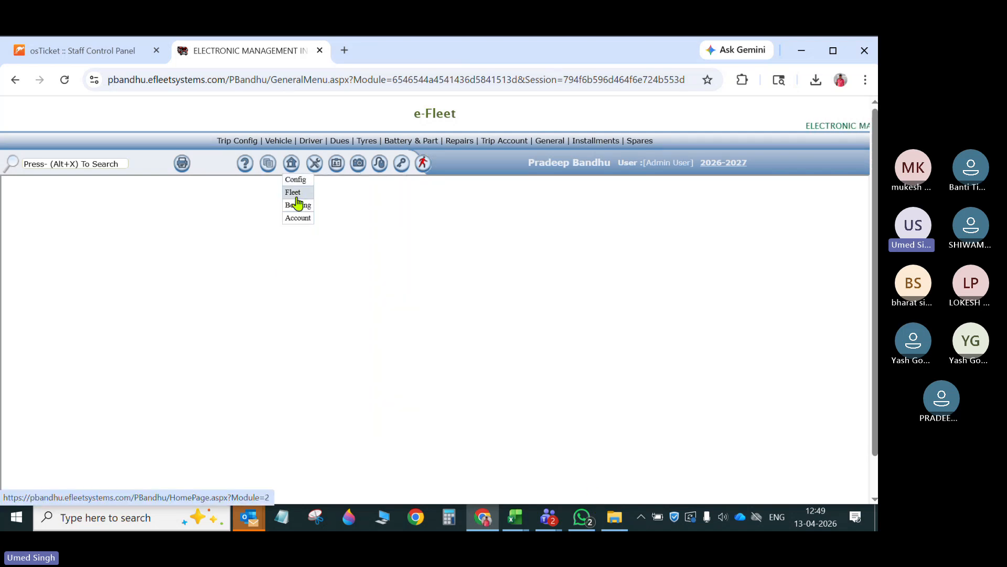
left_click(298, 205)
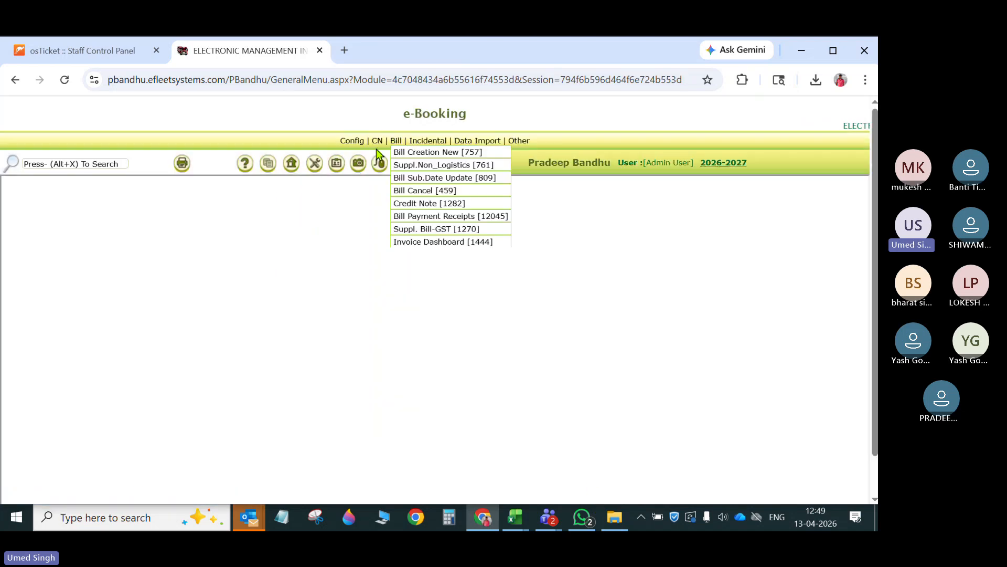
mouse_move(377, 142)
right_click(409, 153)
left_click(468, 171)
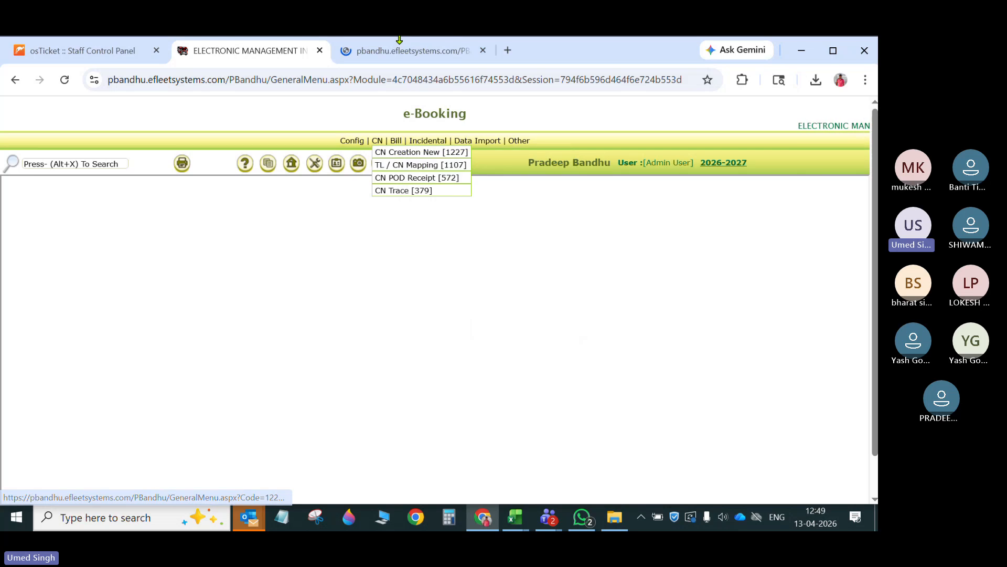
left_click(405, 52)
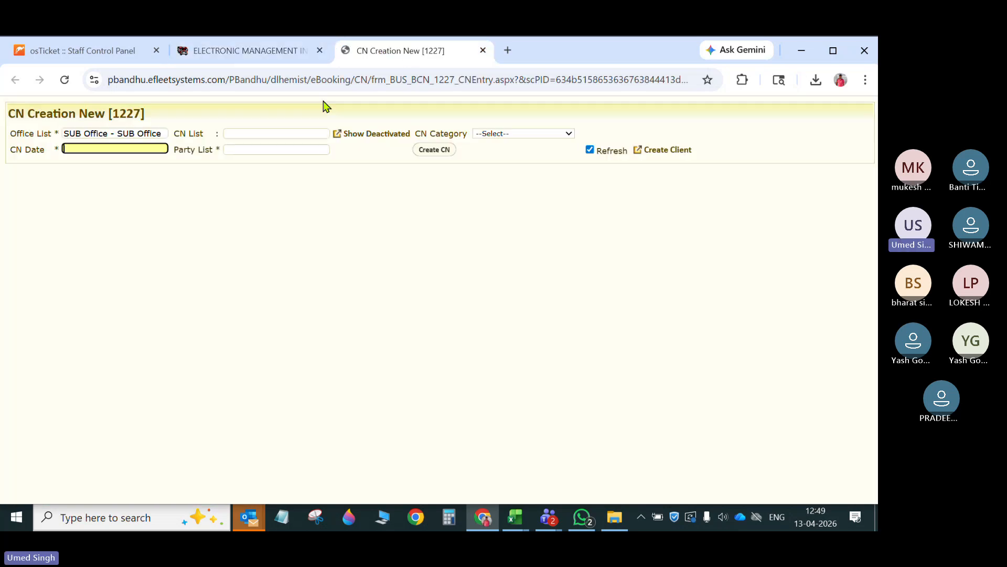
- Set the CN office to BHILWARA-BHL and load consignment note COLO-LR-00001 dated 01/03/2026
left_click(143, 134)
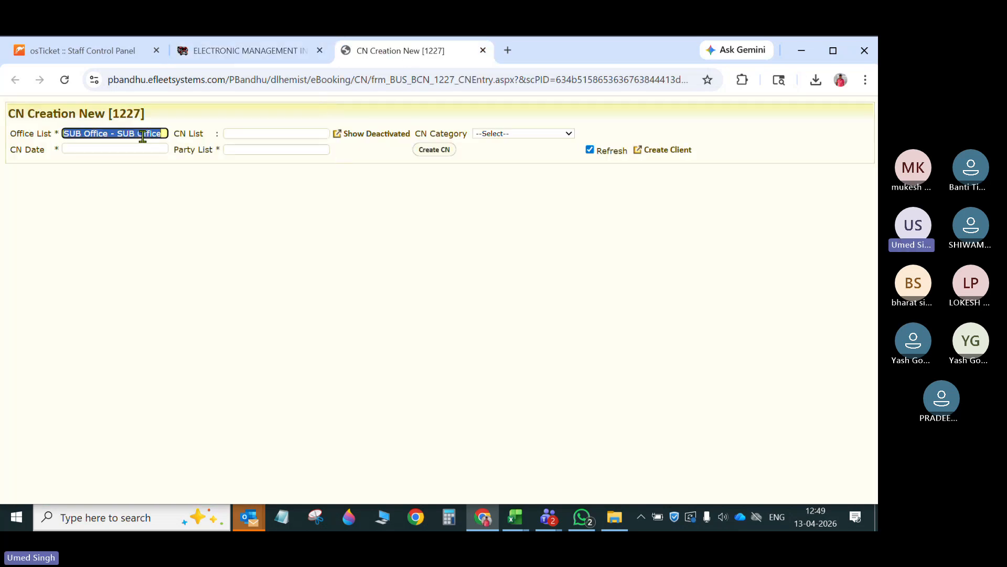
type("bhil")
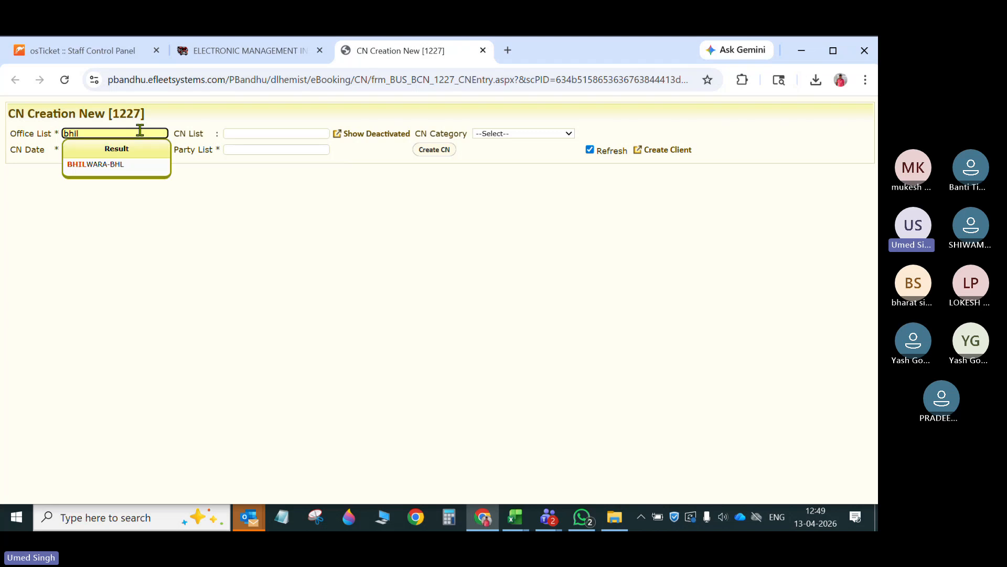
left_click(150, 164)
left_click(257, 135)
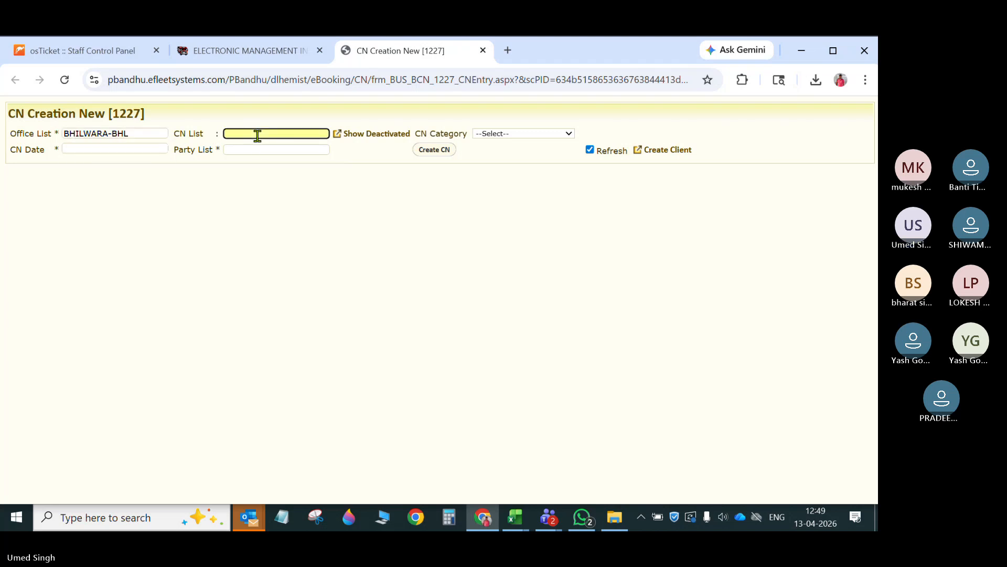
type("\\")
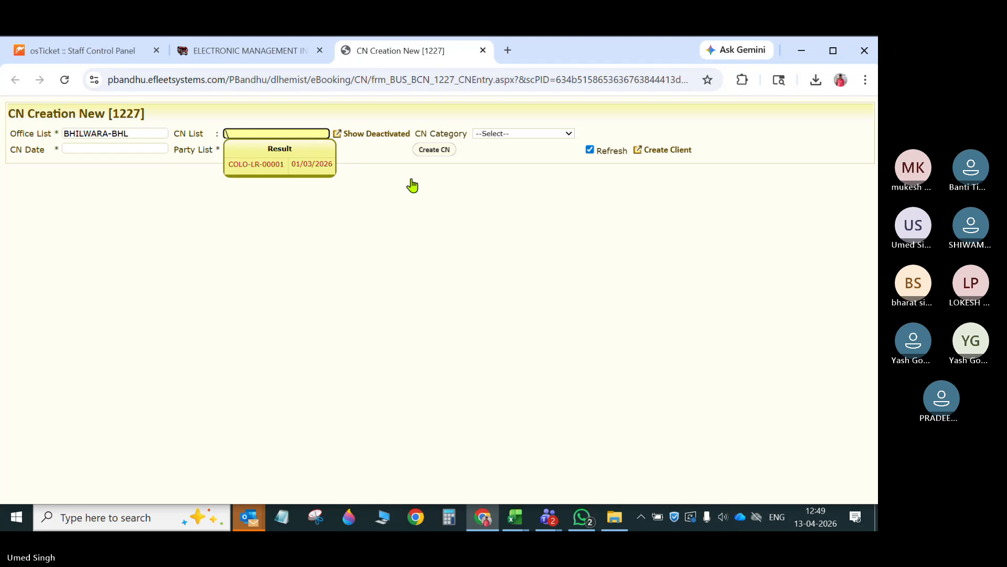
key("Return")
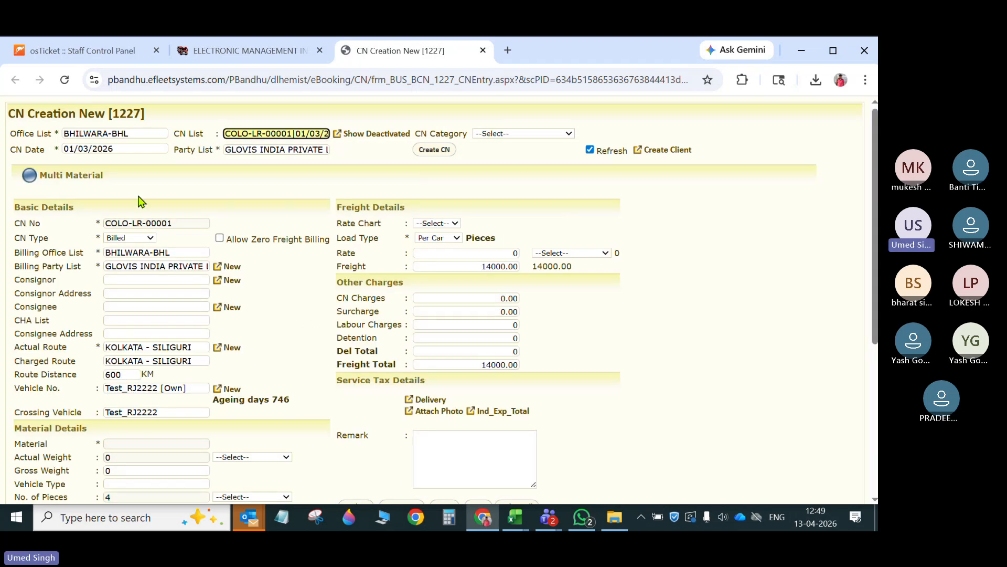
- Review the consignment note's Multi Material rows and its Freight Details section
left_click(31, 175)
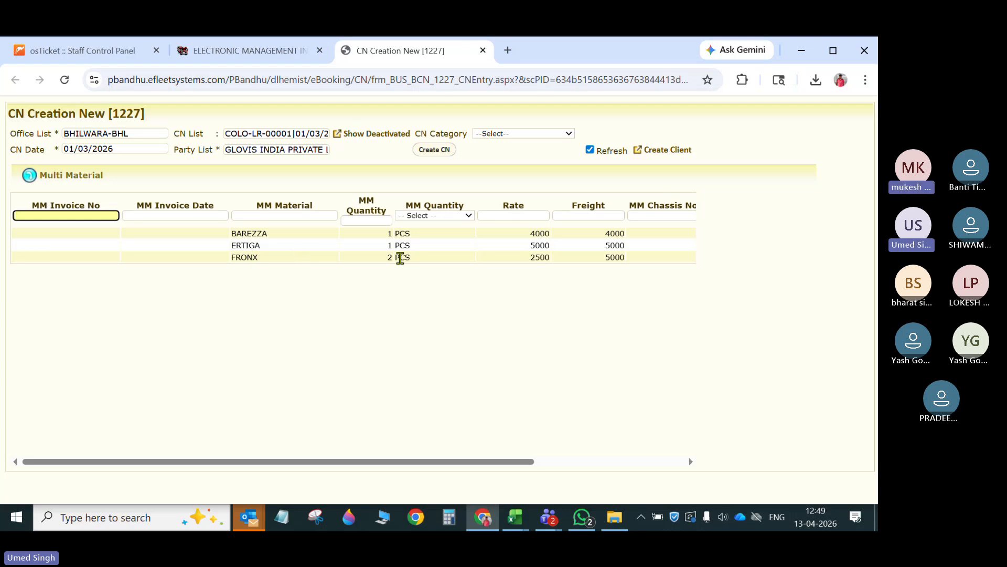
left_click(30, 176)
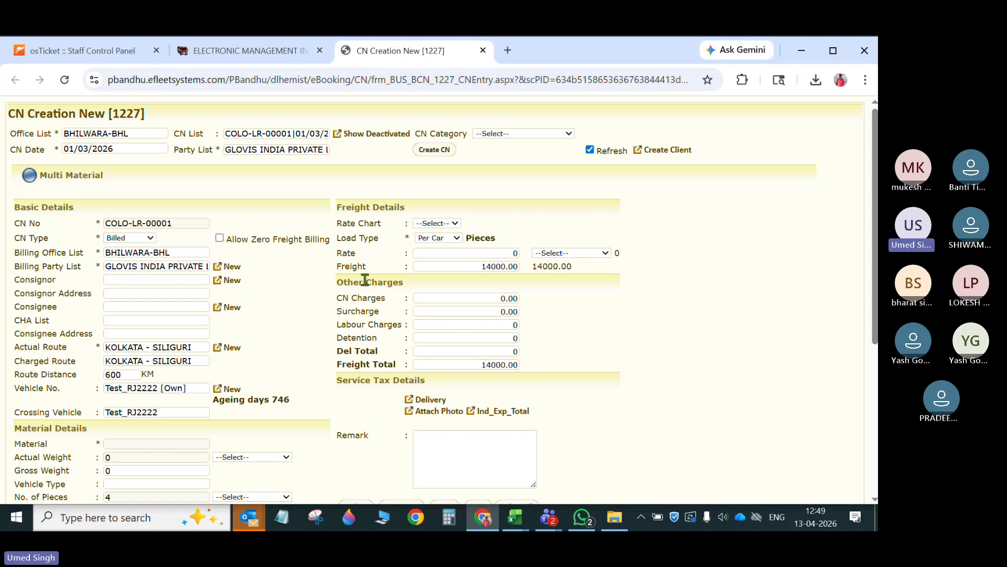
triple_click(360, 207)
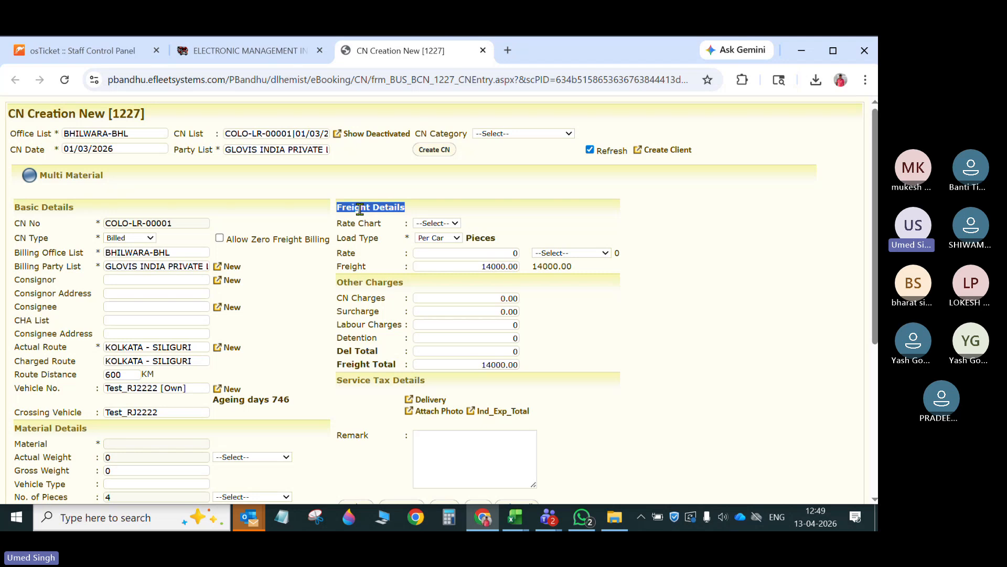
left_click(368, 234)
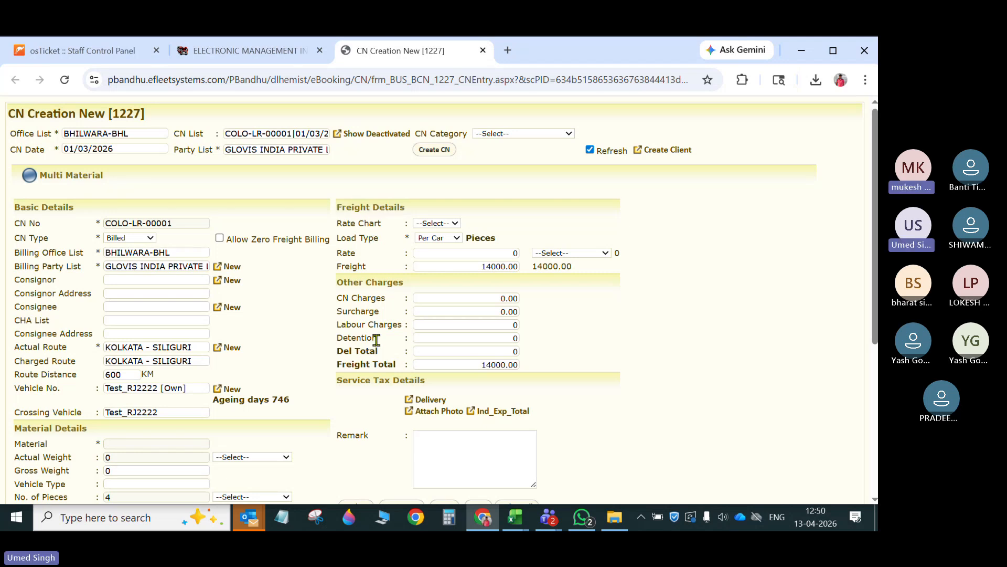
- Open CN POD Receipt from the Booking module in a new tab and look over its fields
left_click(269, 54)
mouse_move(377, 142)
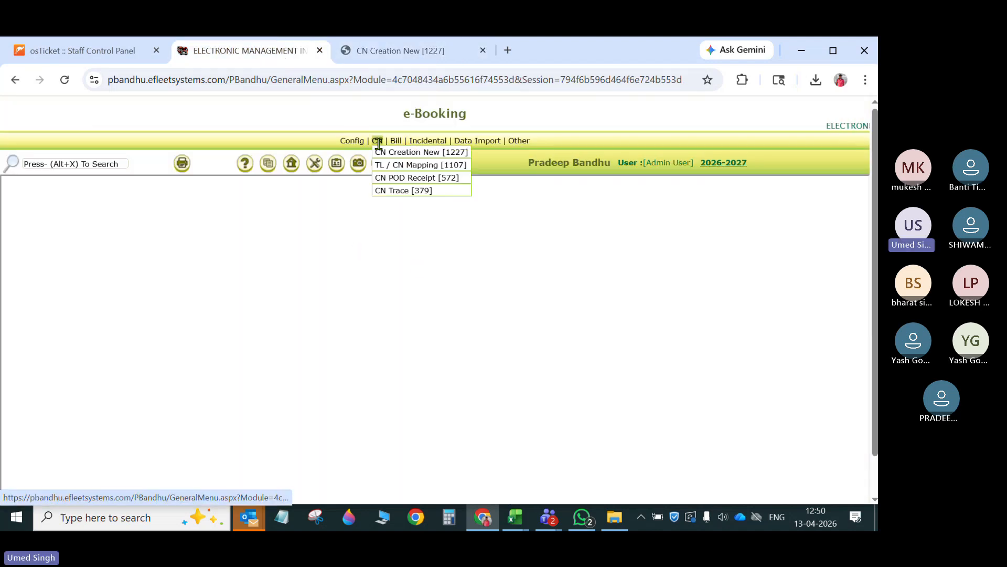
right_click(401, 179)
left_click(458, 197)
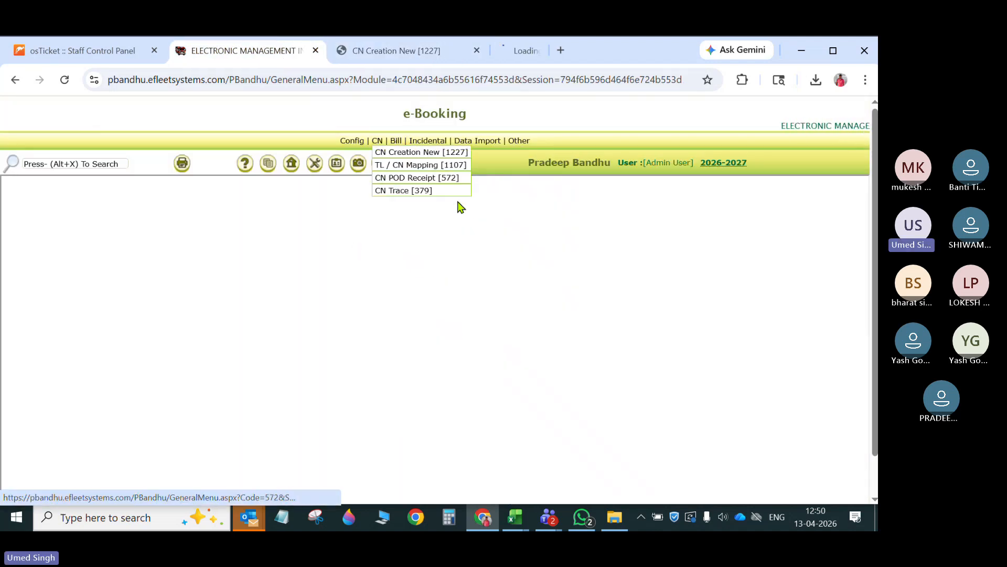
left_click(544, 52)
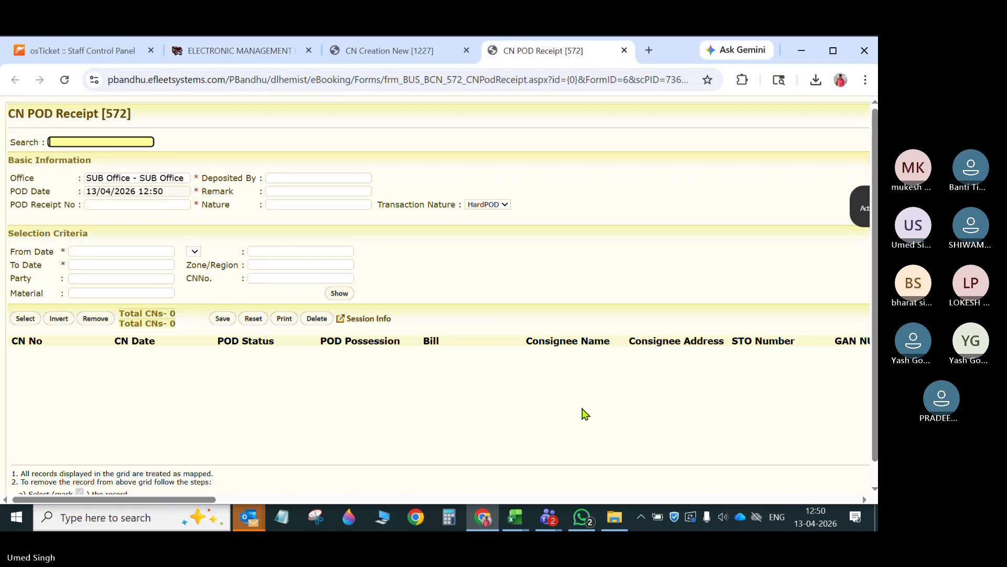
mouse_move(181, 500)
left_mouse_down()
mouse_move(824, 500)
mouse_move(476, 481)
mouse_move(196, 498)
left_mouse_up()
left_click(194, 52)
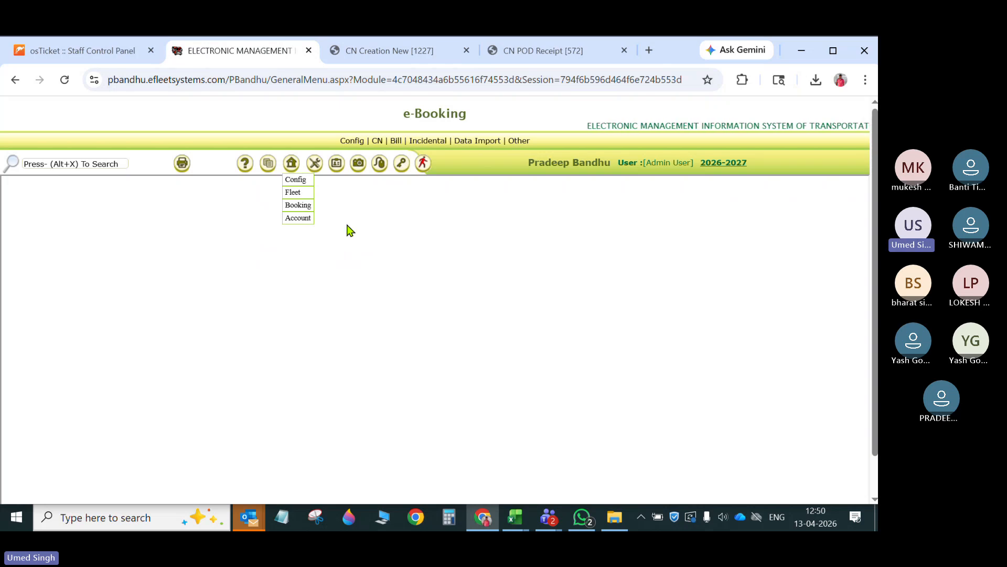
left_click(548, 50)
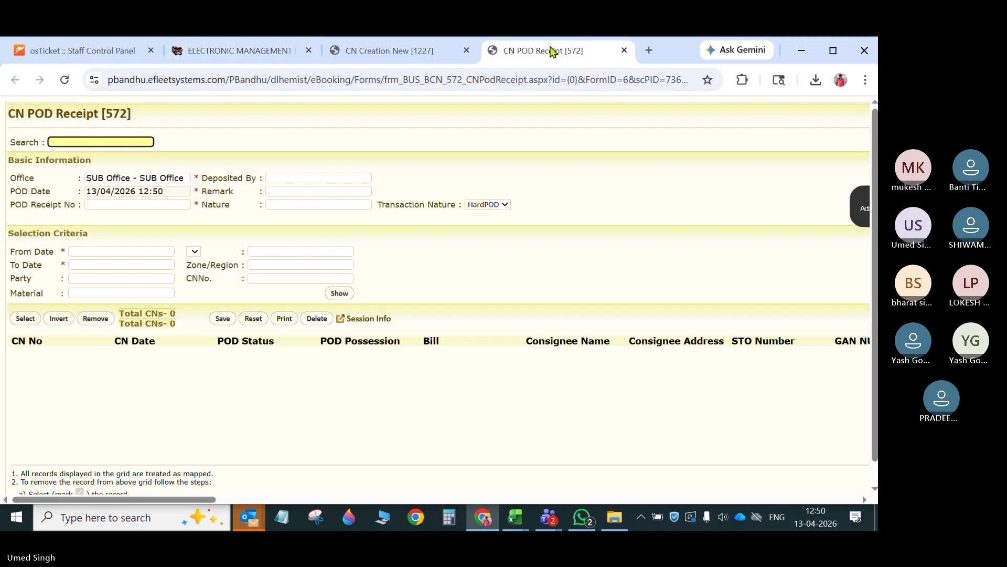
- Open the Config module in a new tab and bring up Form Field Authorization
left_click(281, 53)
mouse_move(291, 163)
right_click(291, 181)
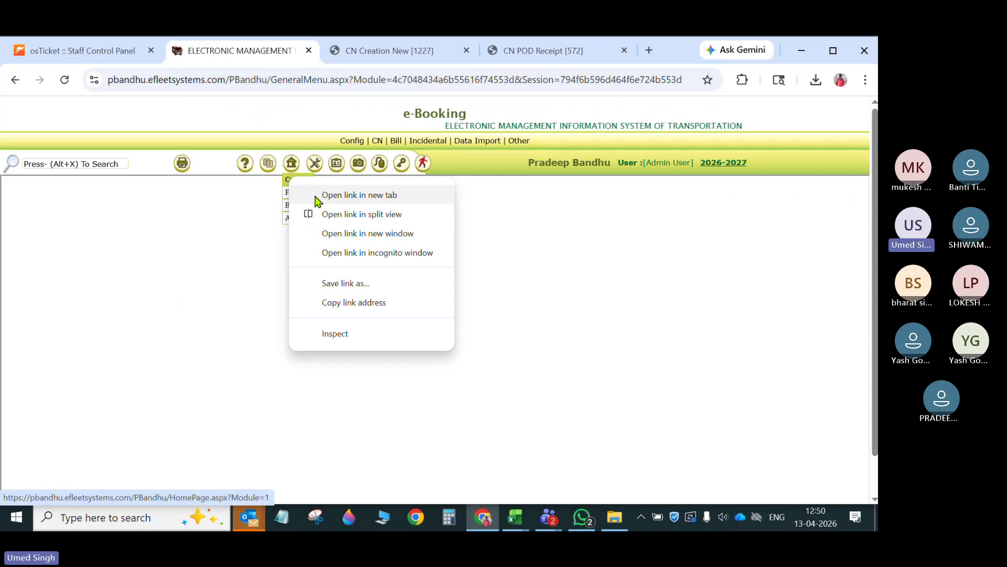
left_click(317, 201)
left_click(577, 51)
mouse_move(310, 140)
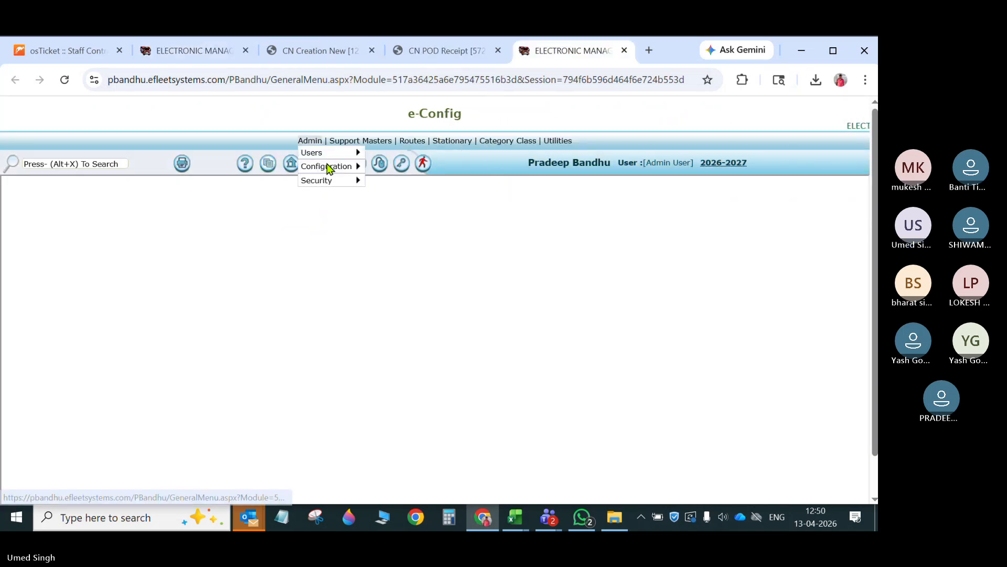
mouse_move(328, 167)
left_click(427, 194)
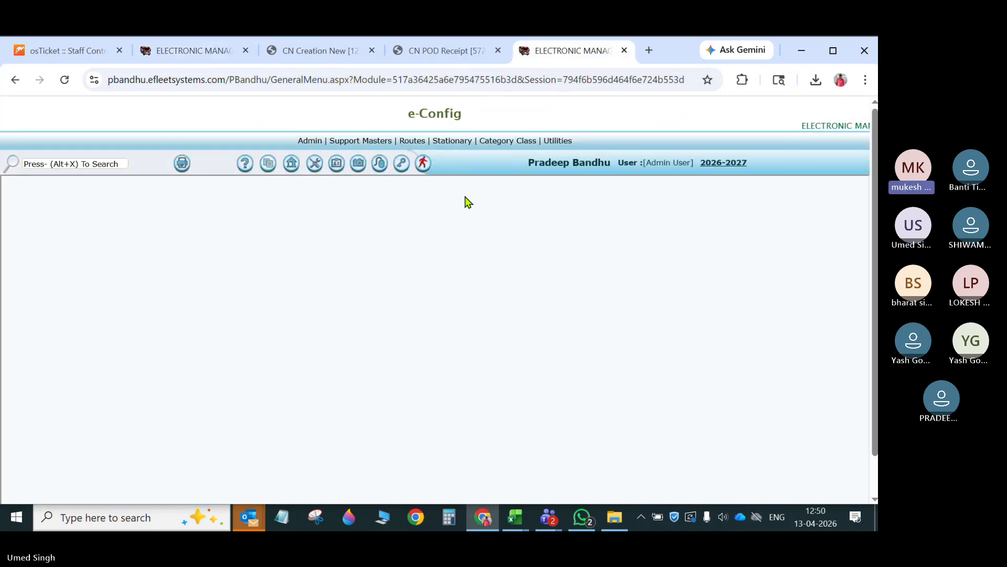
- Select the subscriber and load the field settings of the POD Receipt form
left_click(260, 222)
left_click(244, 251)
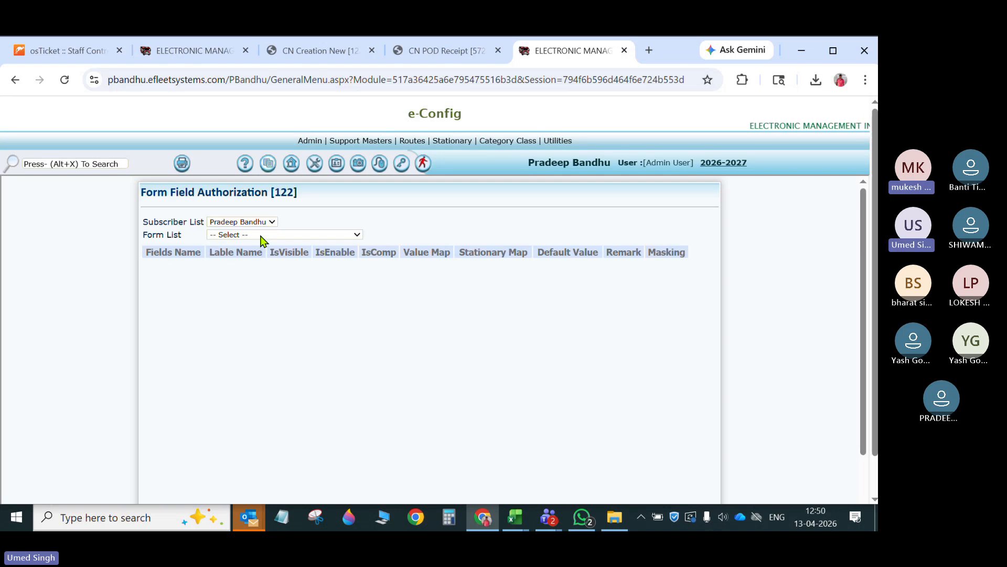
left_click(261, 235)
type("pod")
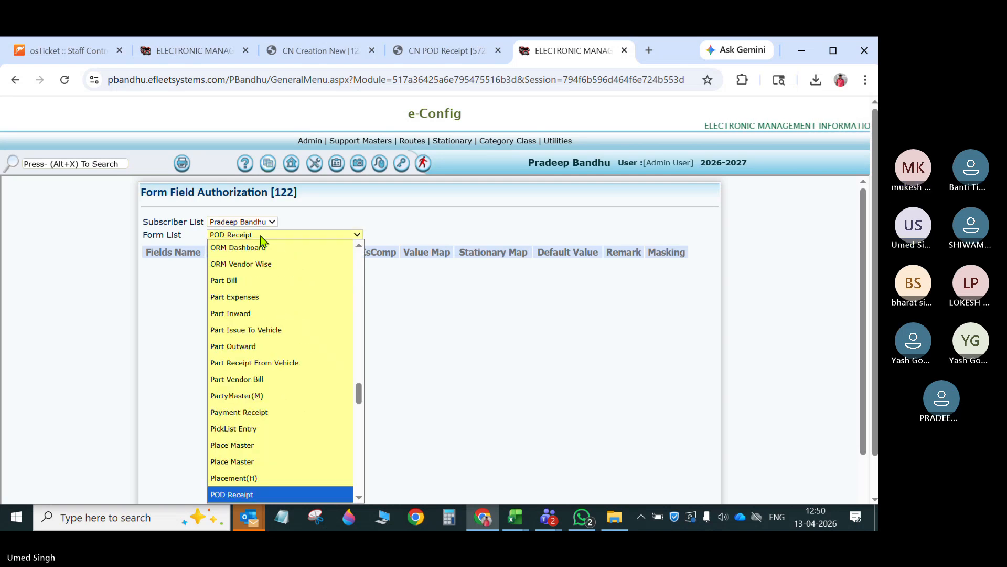
key("Return")
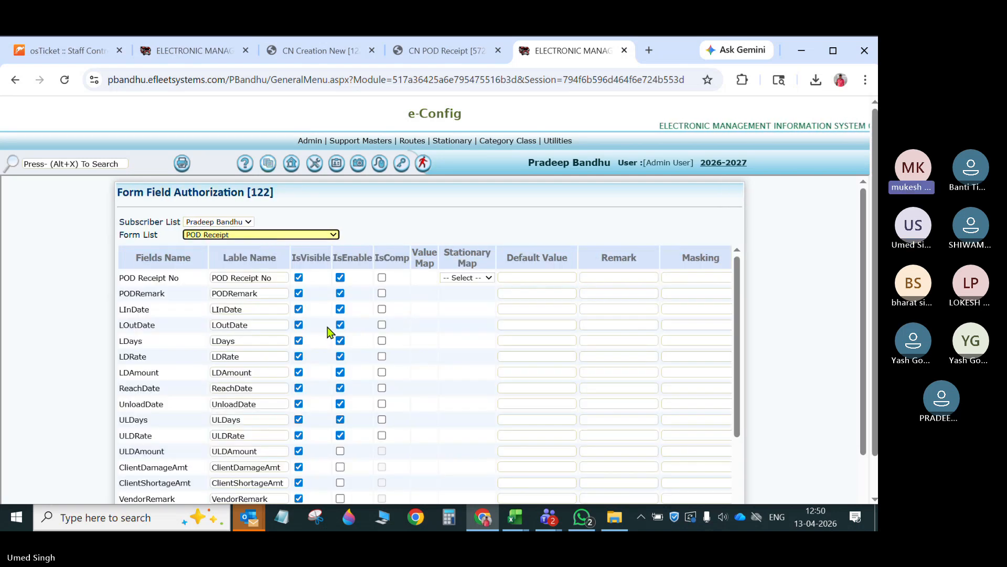
- Hide the LInDate, LOutDate, LDays, LDRate and LDAmount fields on the POD Receipt form
left_click(299, 309)
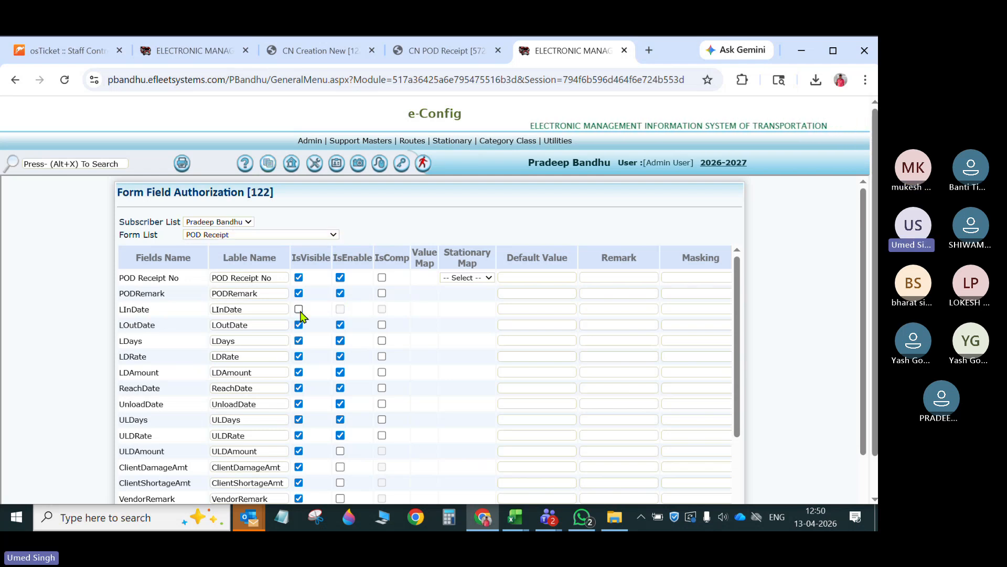
left_click(298, 340)
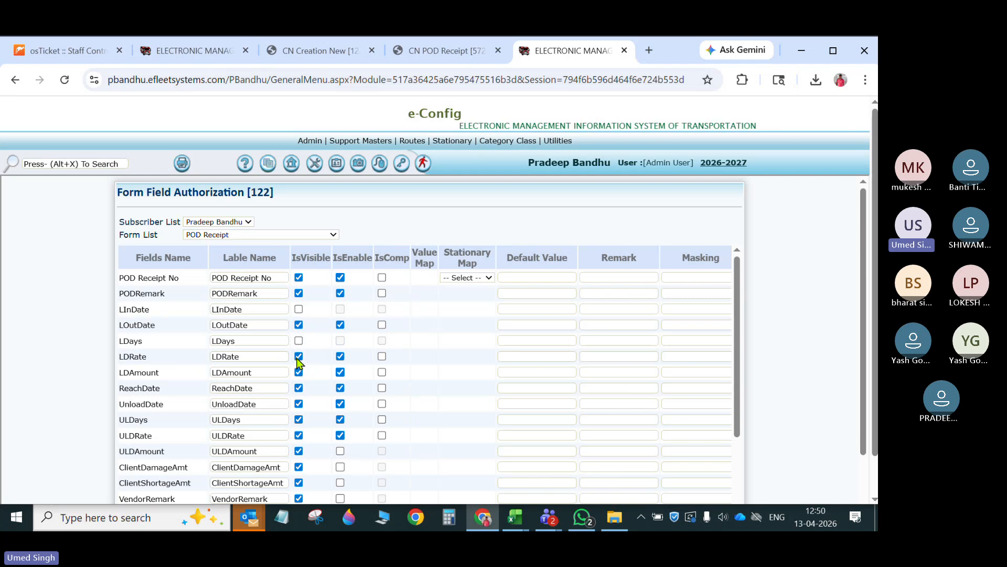
left_click(298, 357)
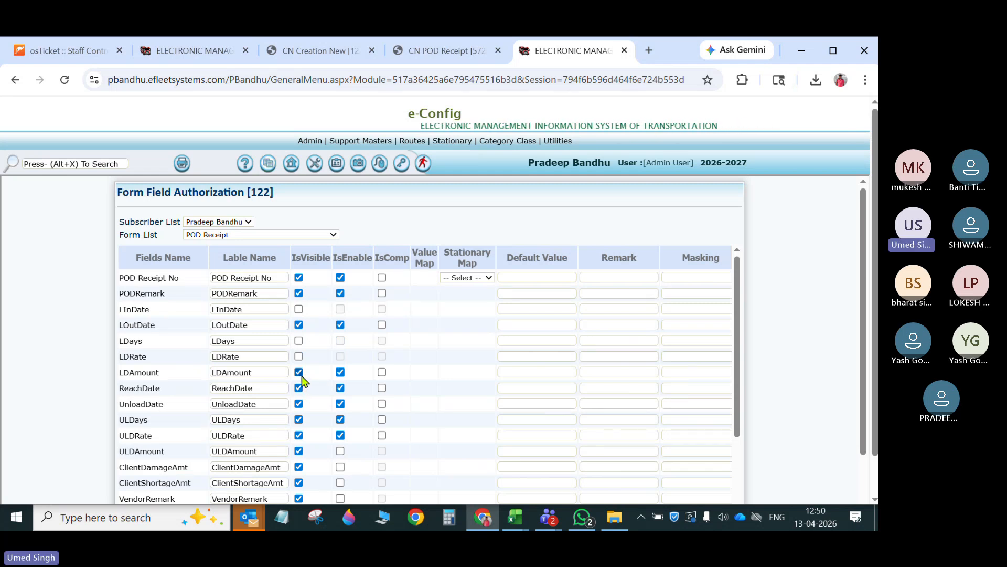
left_click(298, 373)
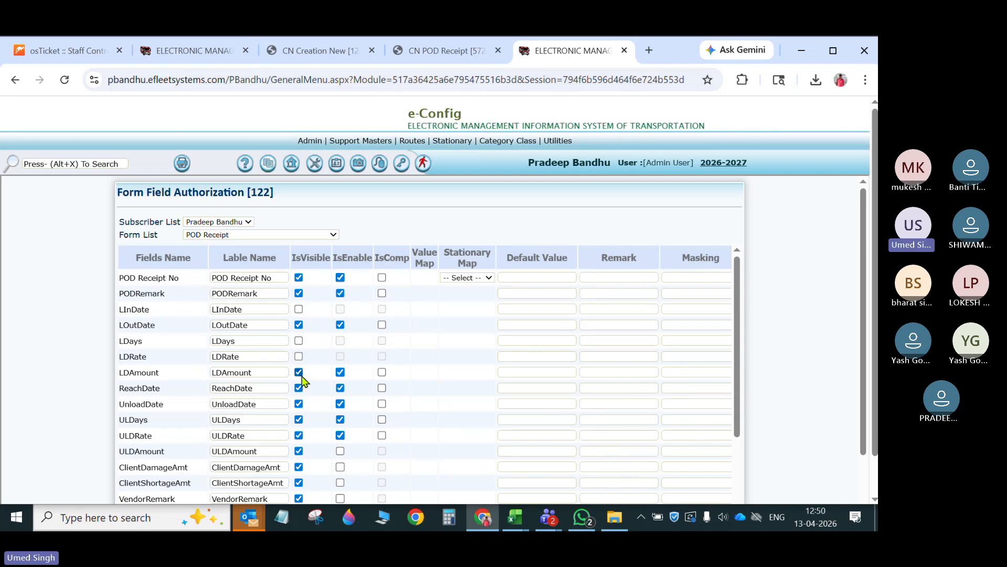
left_click(299, 324)
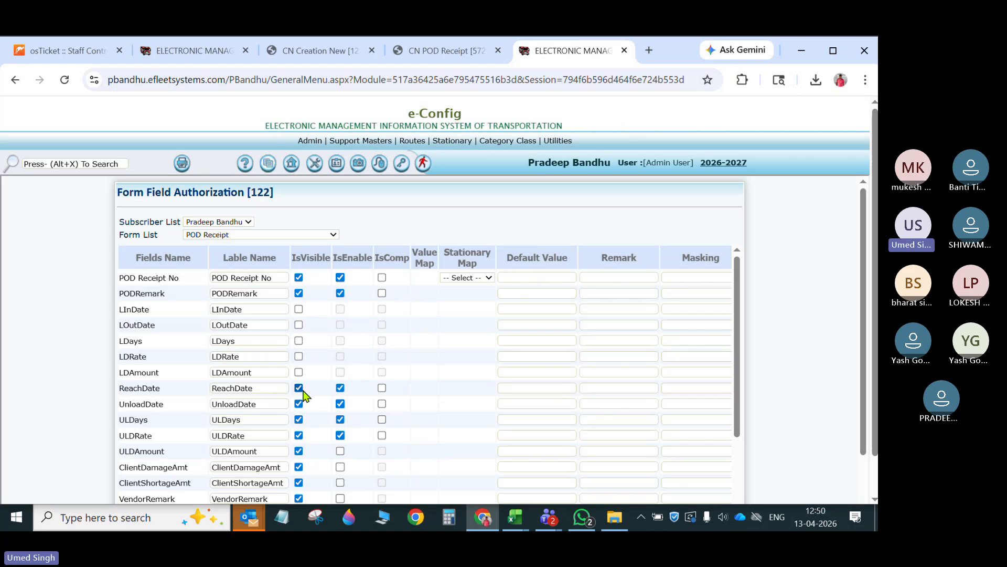
- Make the ULDays, ULDRate and ULDAmount fields not visible, keeping ReachDate and UnloadDate
left_click(299, 419)
left_click(299, 435)
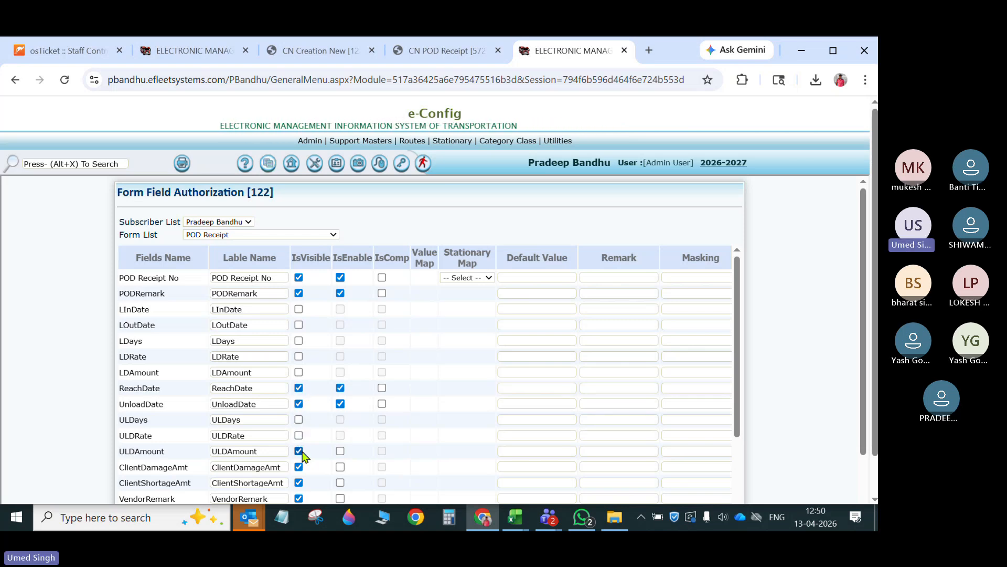
left_click(298, 451)
- Hide VendorRemark, ClientRemark and all client damage, shortage and scratches quantity and amount fields
left_click(299, 466)
scroll(326, 439, "down", 4)
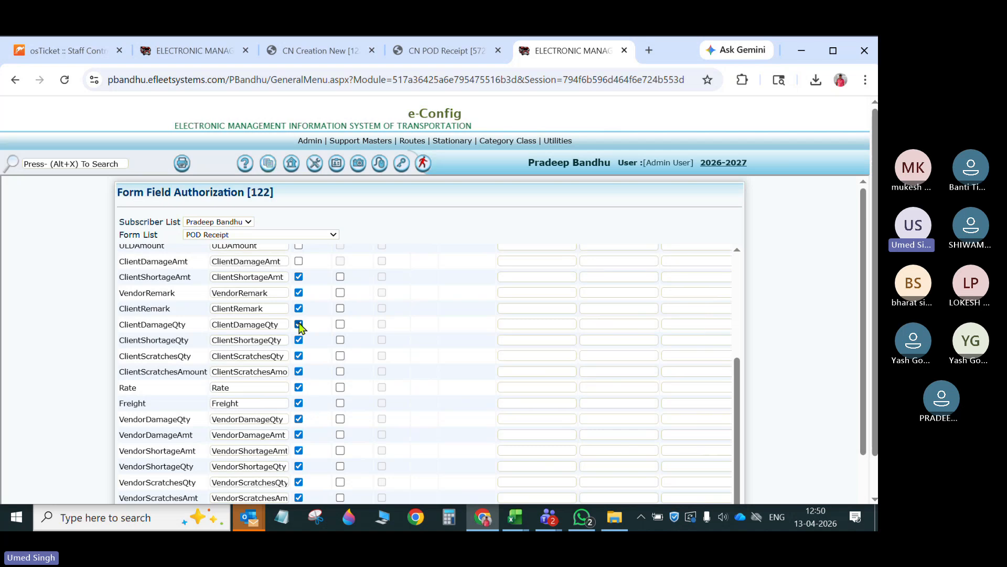
left_click(299, 277)
left_click(299, 292)
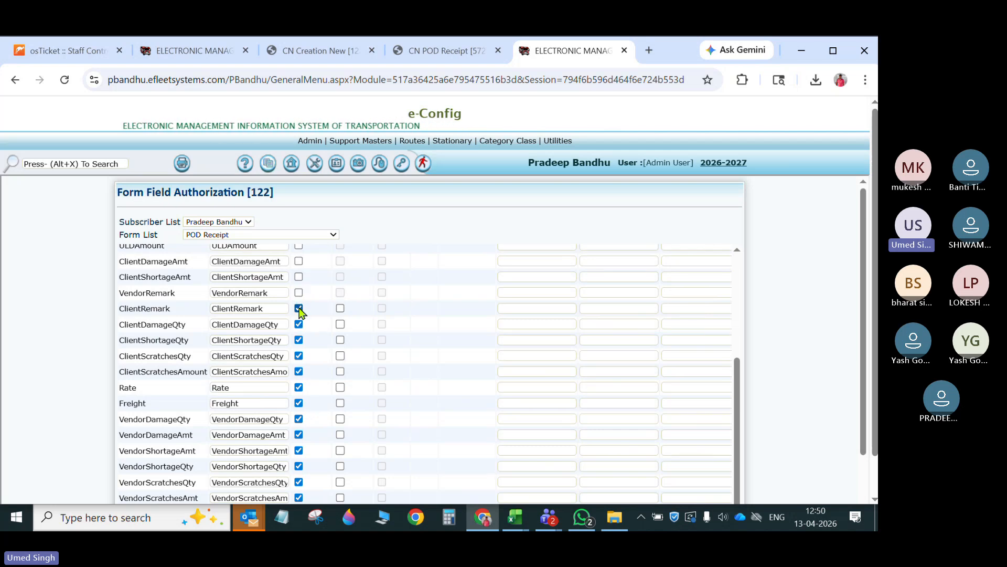
left_click(298, 308)
left_click(299, 323)
left_click(298, 356)
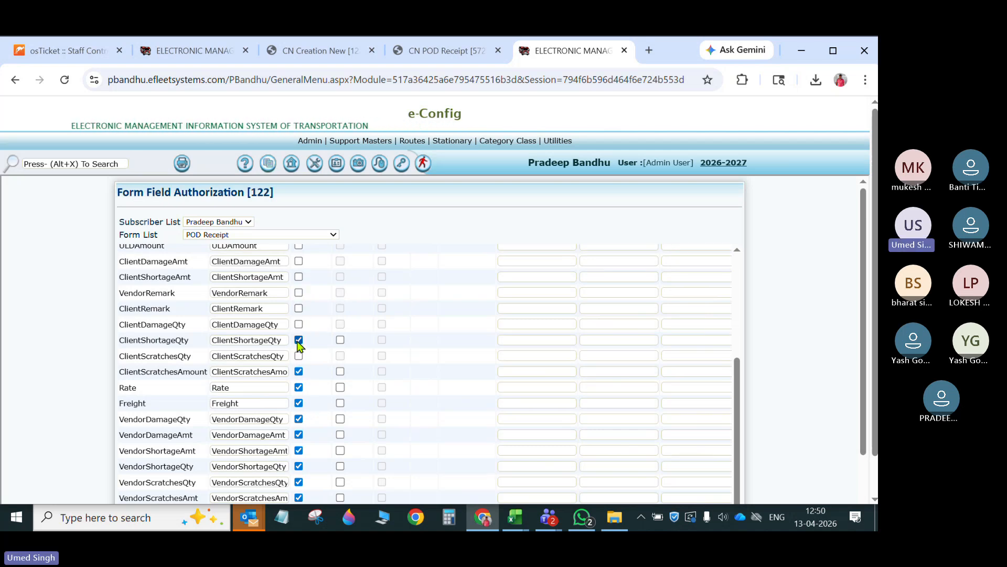
left_click(299, 340)
left_click(299, 371)
- Hide Rate, Freight, Driver Incentive Paid On and all vendor damage, shortage and scratches quantity and amount fields
left_click(298, 387)
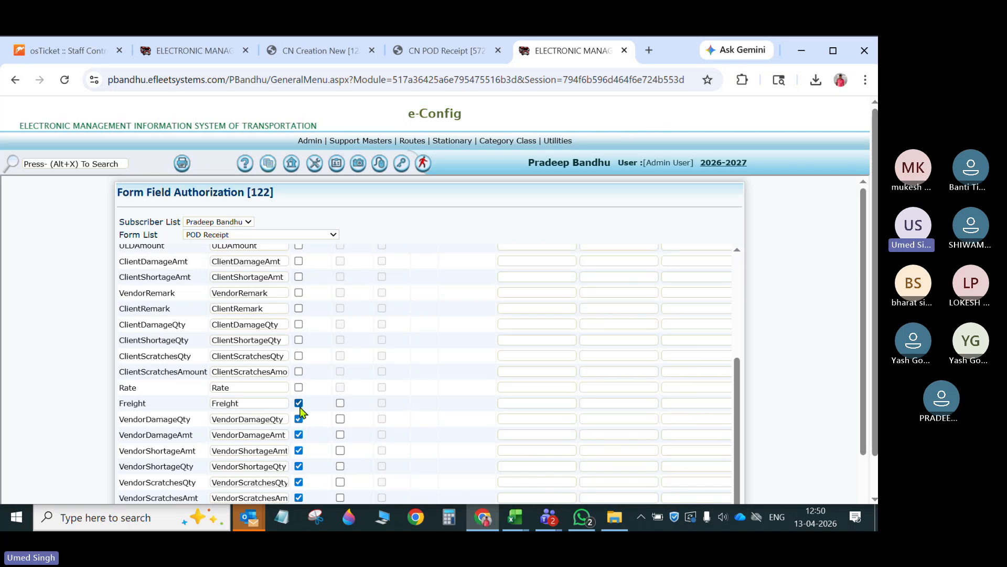
left_click(298, 403)
left_click(298, 419)
scroll(299, 417, "down", 2)
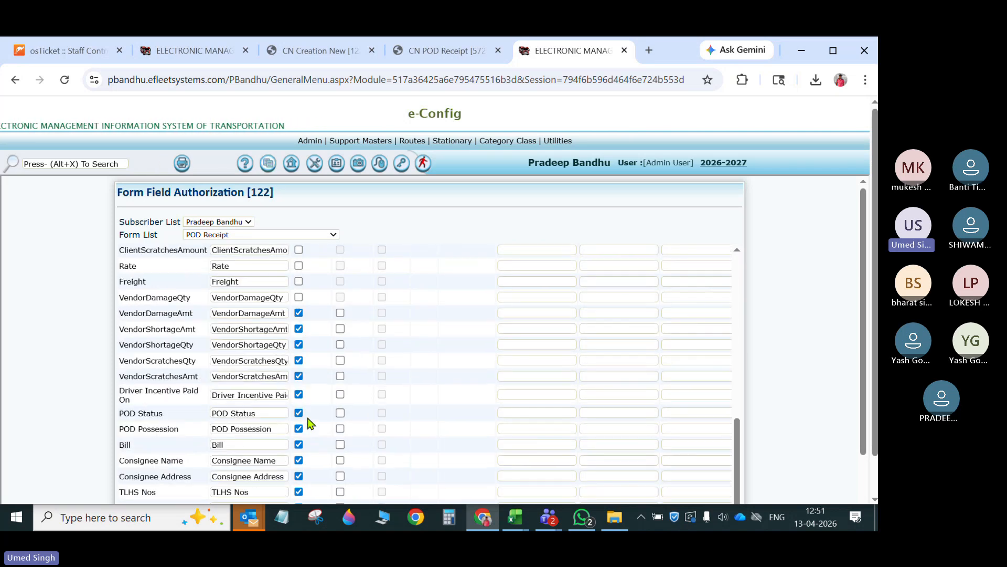
left_click(299, 312)
left_click(299, 328)
left_click(299, 344)
left_click(298, 360)
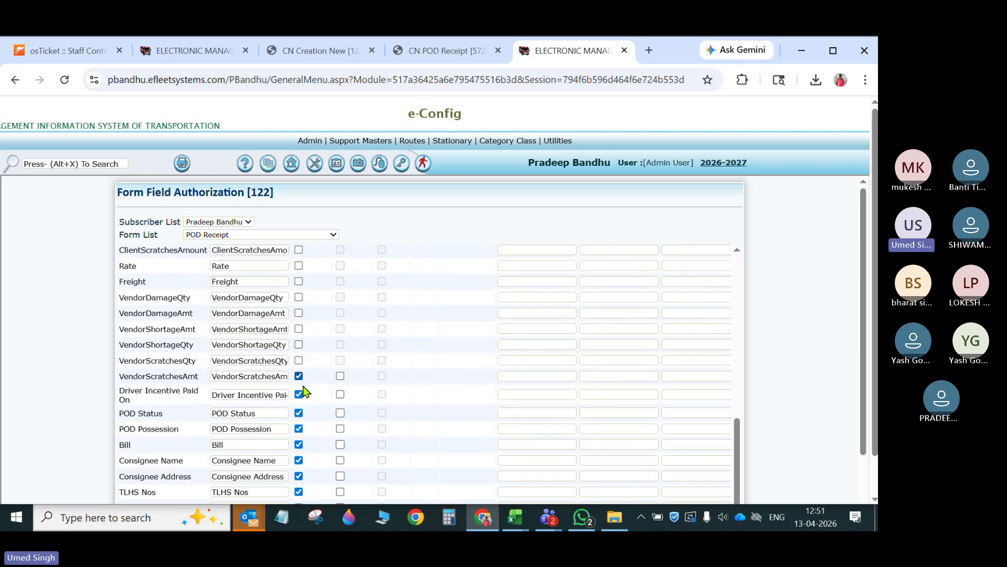
left_click(298, 376)
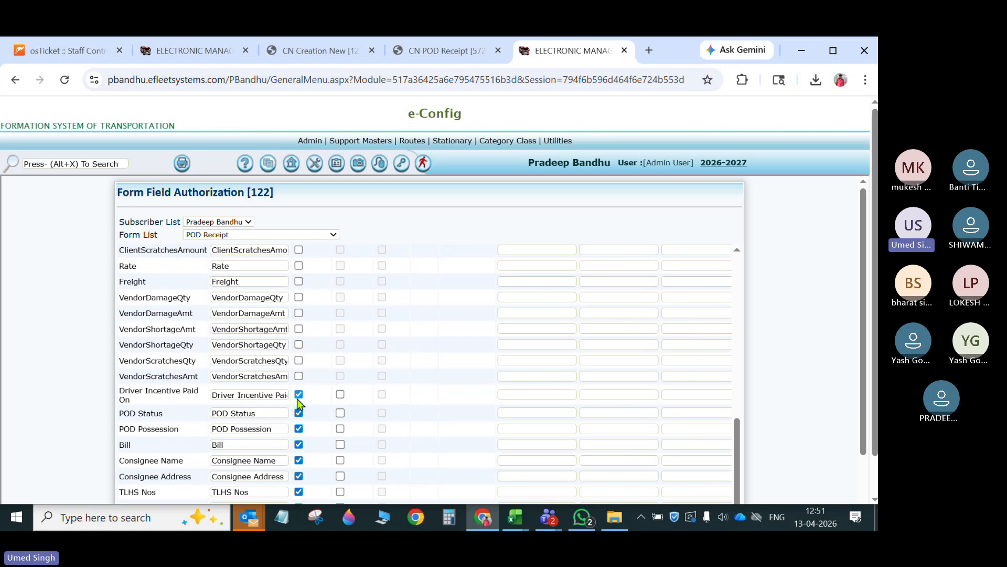
left_click(298, 395)
- Hide the Bill, Consignee Name, Consignee Address, TLHS Nos, LoadType, Chg.Wt. and CN No Of Pcs. fields
scroll(302, 401, "down", 1)
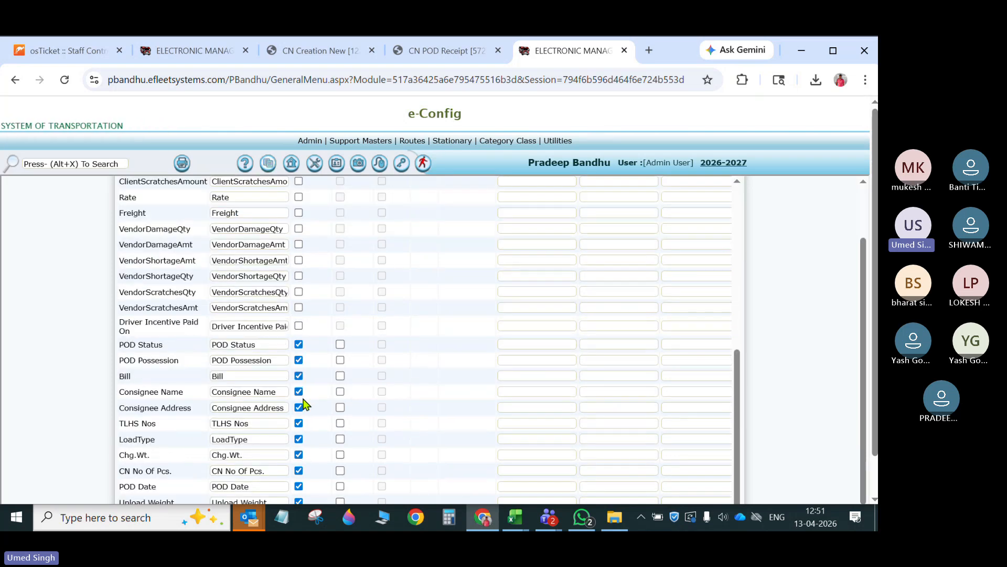
left_click(298, 375)
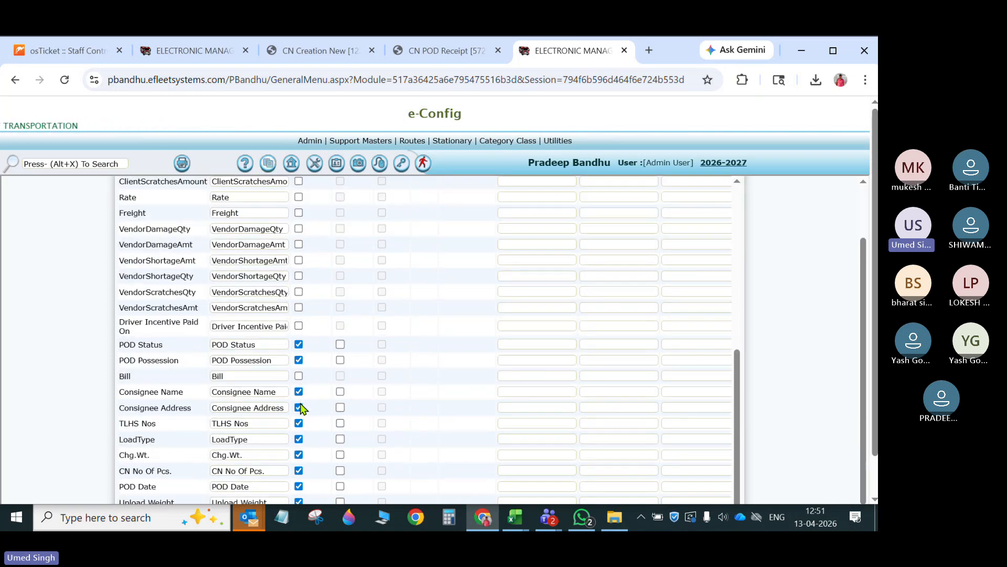
left_click(300, 408)
left_click(299, 392)
left_click(300, 425)
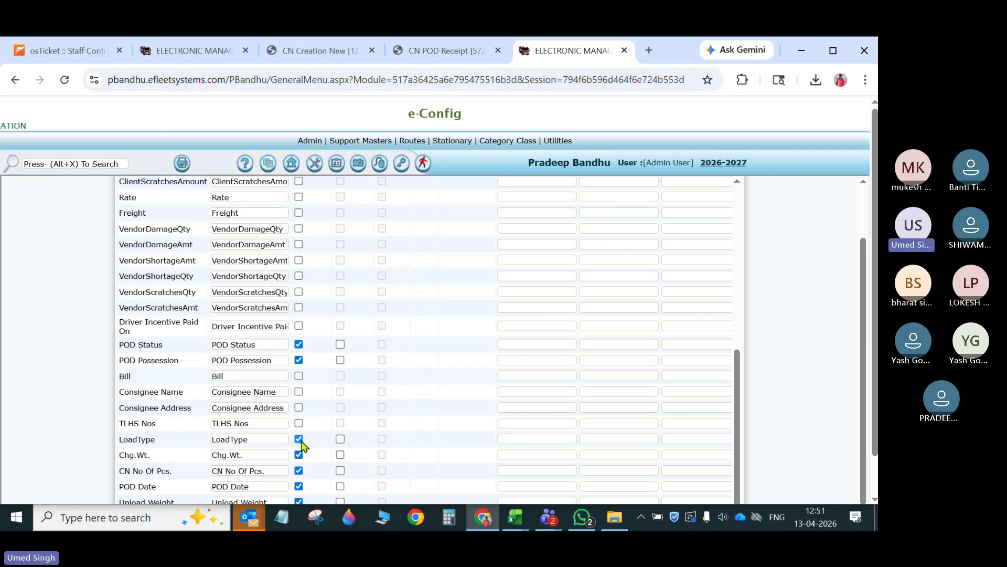
left_click(299, 440)
scroll(302, 443, "down", 1)
left_click(298, 413)
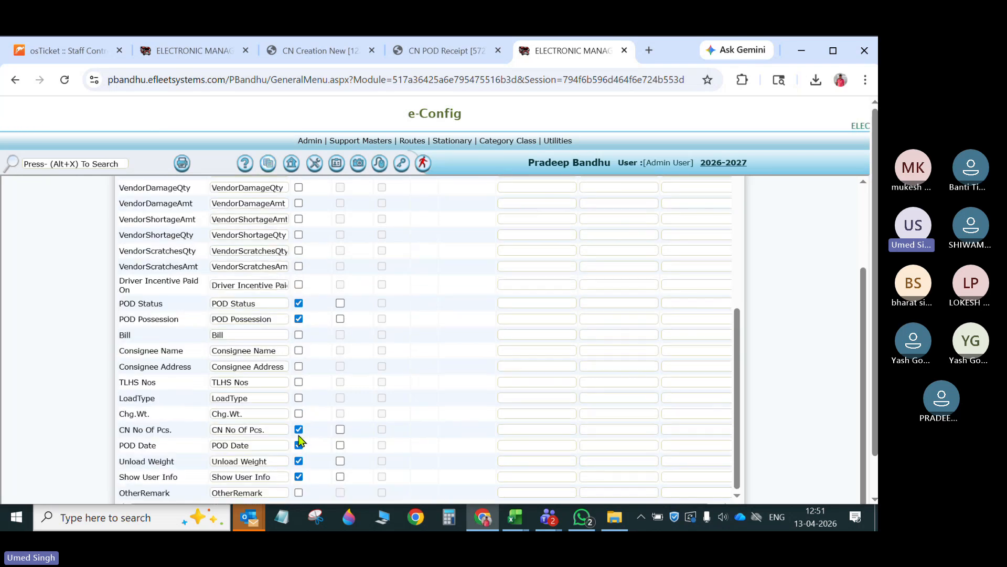
left_click(298, 430)
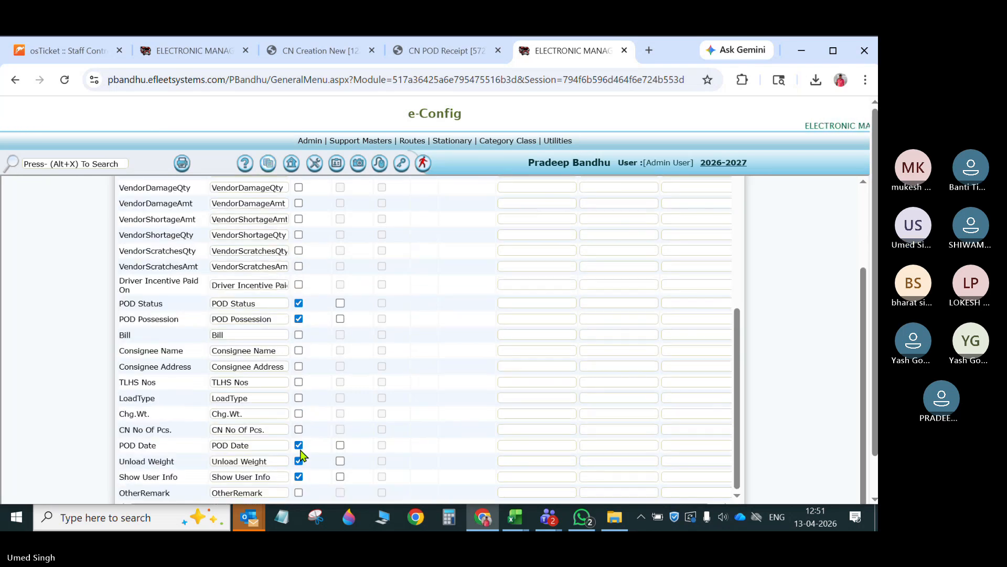
- Enable the POD Date and Show User Info fields, and make POD Date compulsory
left_click(340, 445)
left_click(382, 445)
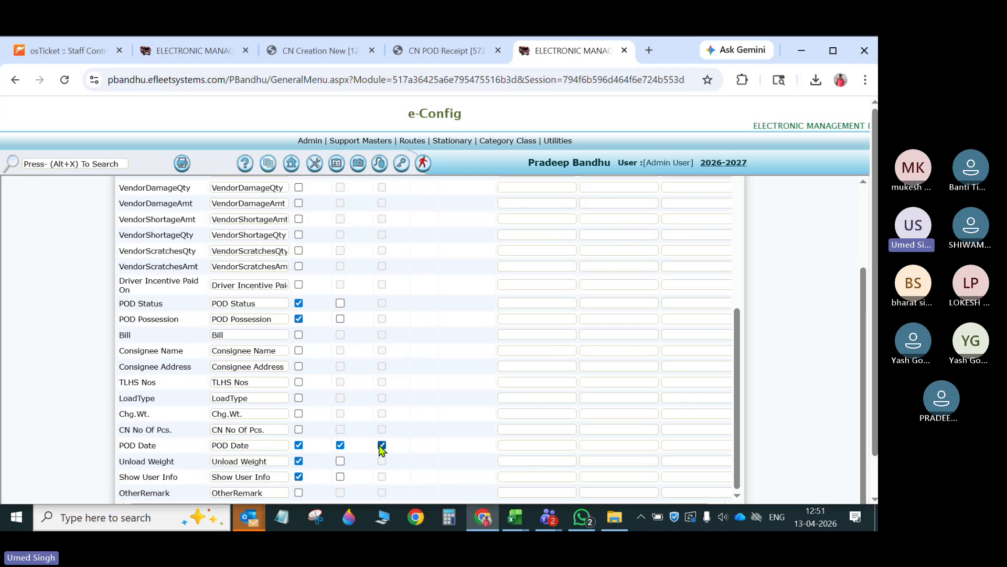
scroll(293, 460, "down", 1)
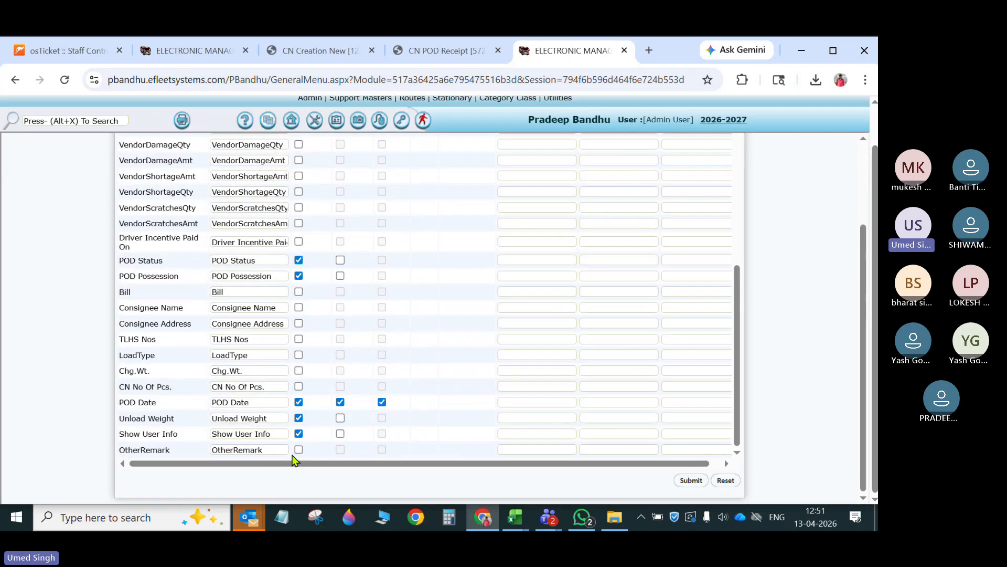
left_click(340, 433)
- Hide the Unload Weight field and submit the POD Receipt field settings
left_click(299, 418)
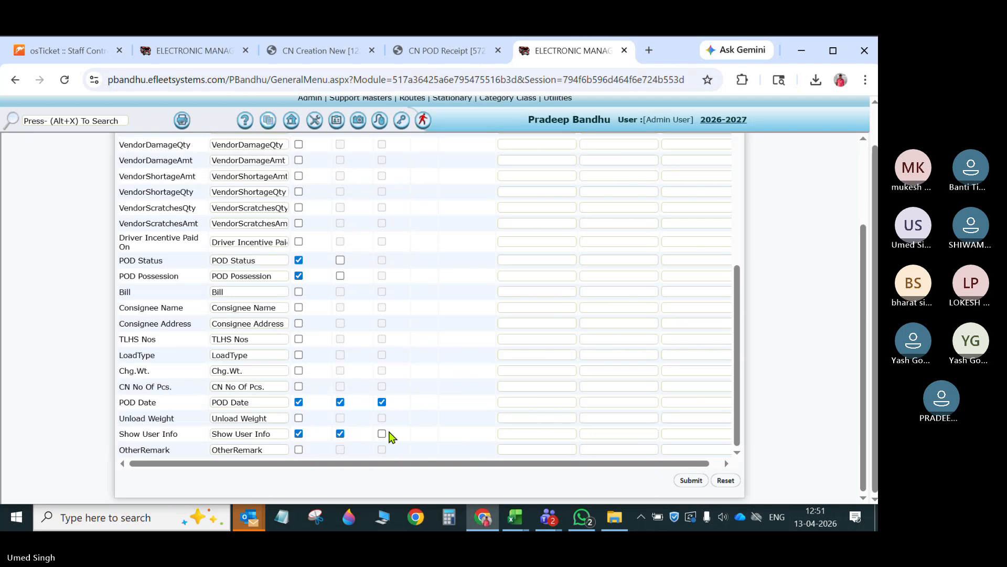
left_click(690, 480)
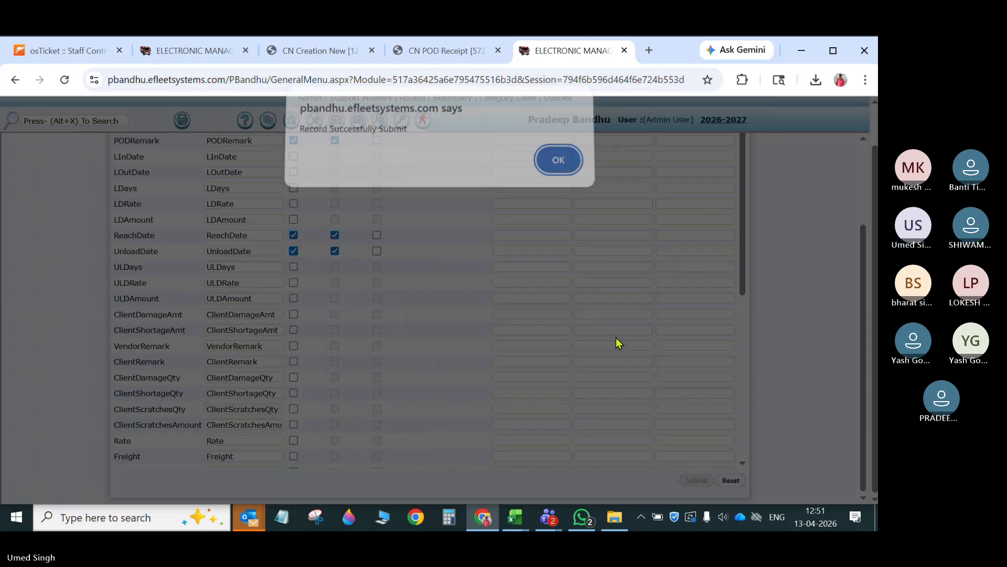
left_click(556, 165)
- Return to the open CN POD Receipt page and reload it to apply the new field settings
left_click(470, 52)
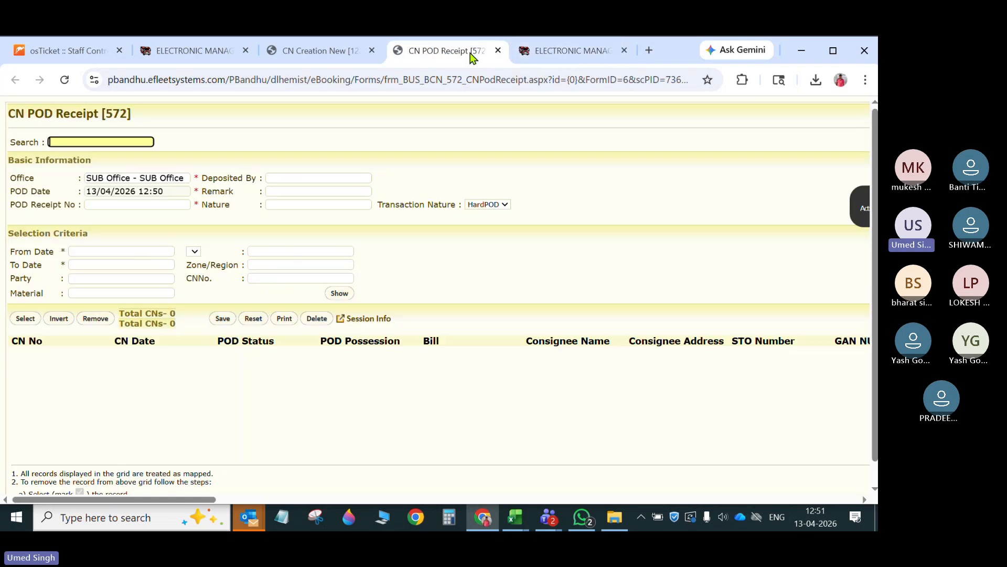
right_click(465, 54)
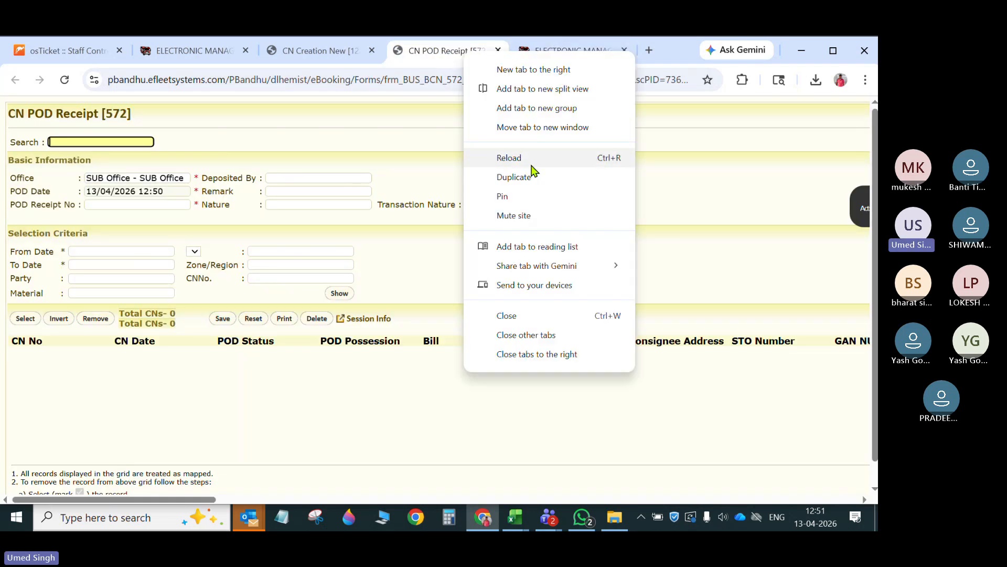
left_click(532, 162)
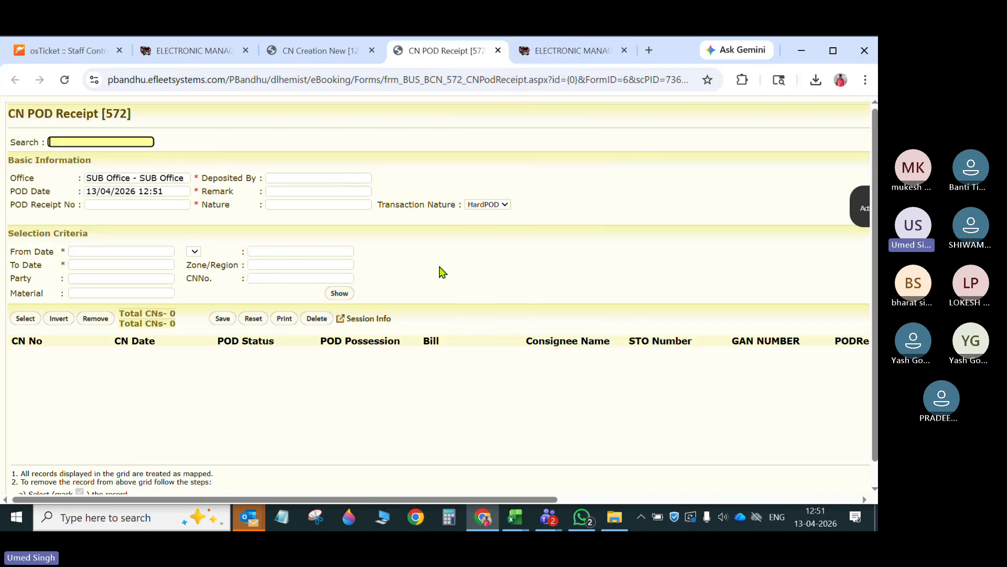
mouse_move(556, 500)
left_mouse_down()
mouse_move(857, 500)
mouse_move(556, 501)
left_mouse_up()
- Set the receipt's office to BHILWARA-BHL, keep the default POD Date, and enter Test6778 as the POD Receipt No
left_click(173, 180)
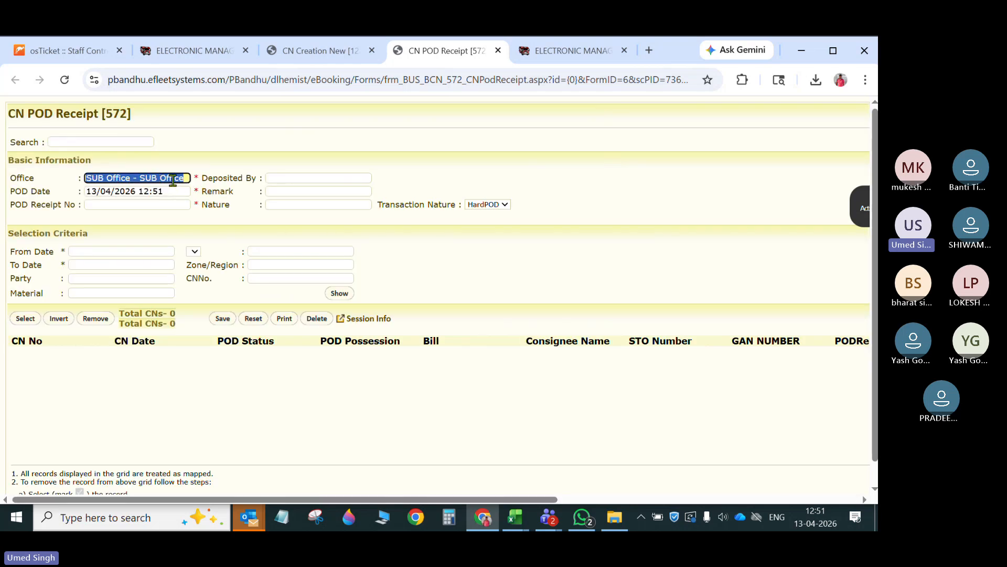
type("6")
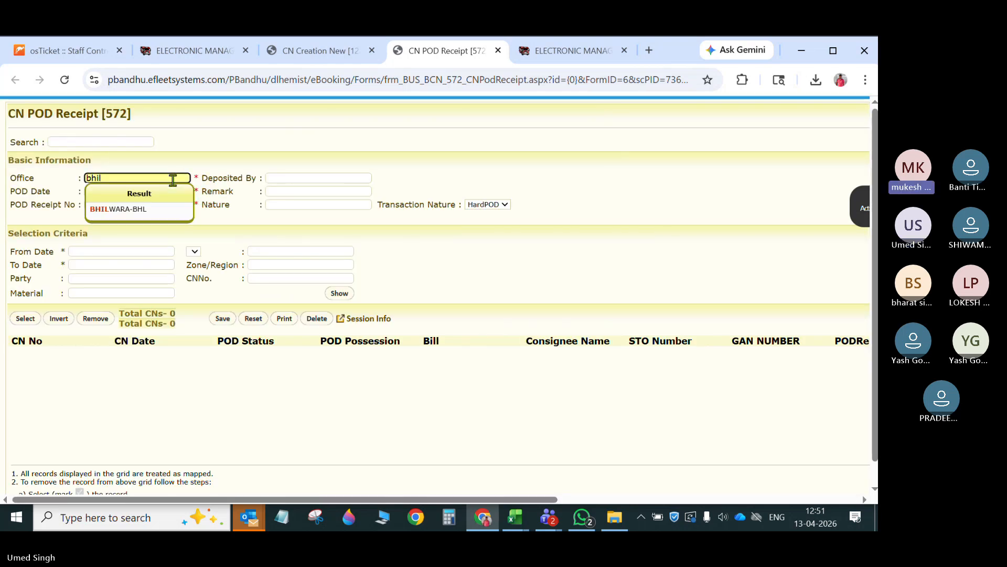
key("Tab")
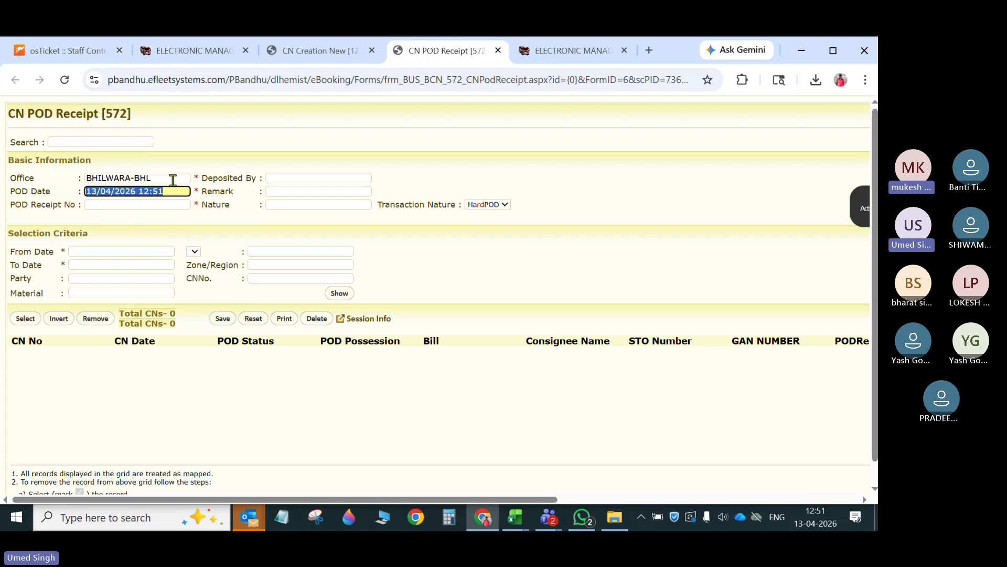
key("Tab")
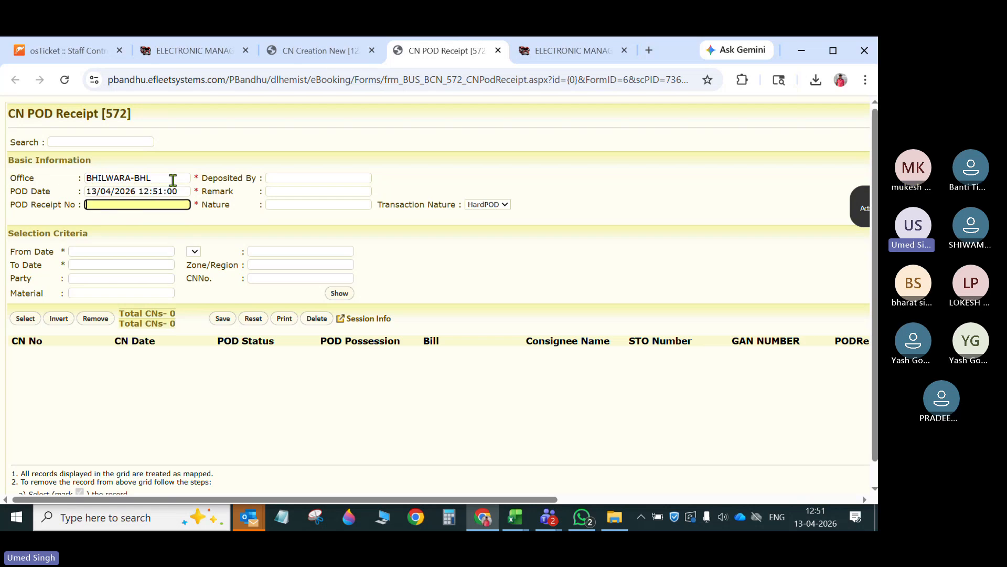
type("Test6778")
key("Tab")
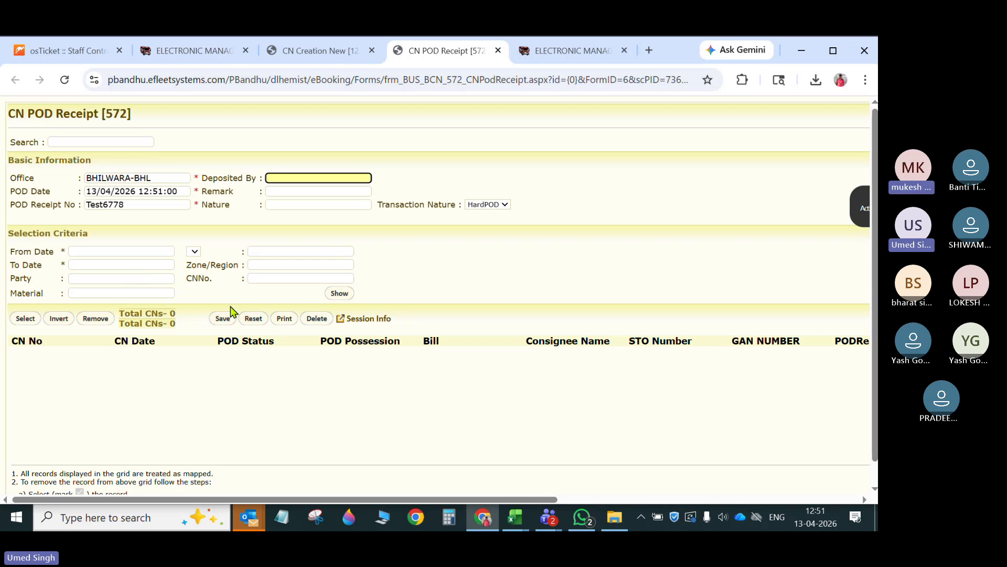
- Load the pending consignment notes and mark the listed one with POD Status Ok and POD Possession Office
left_click(338, 295)
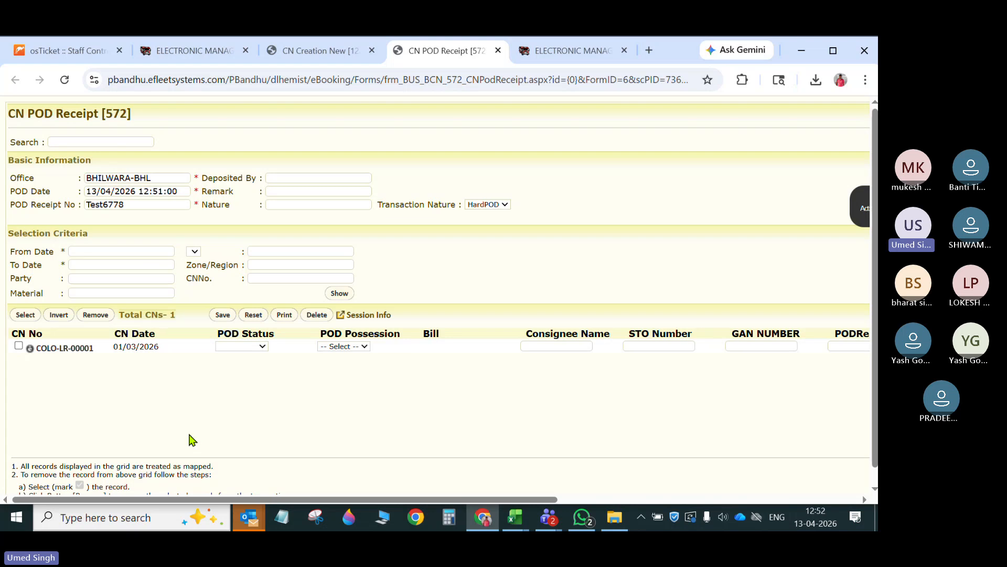
left_click(19, 345)
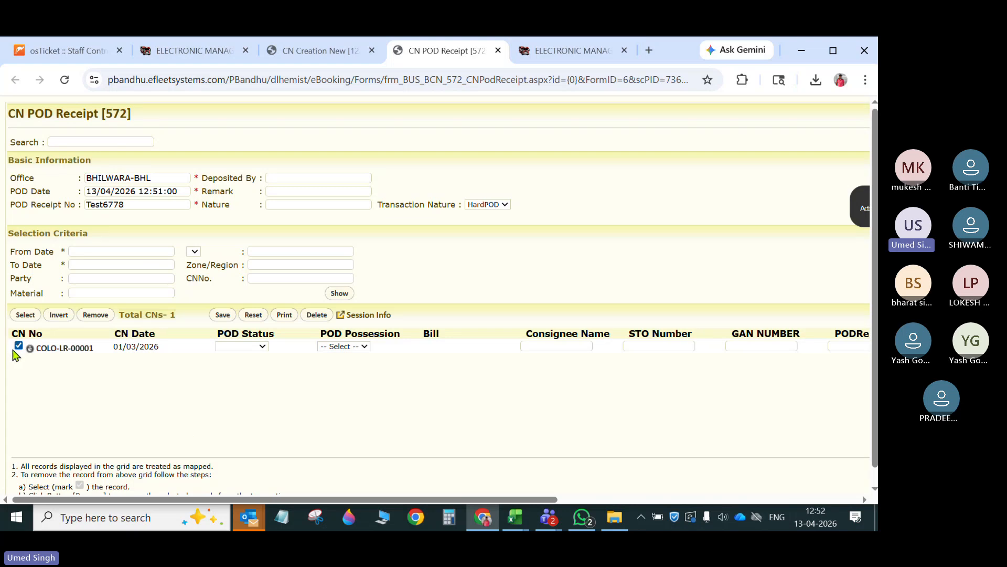
left_click(260, 348)
left_click(230, 376)
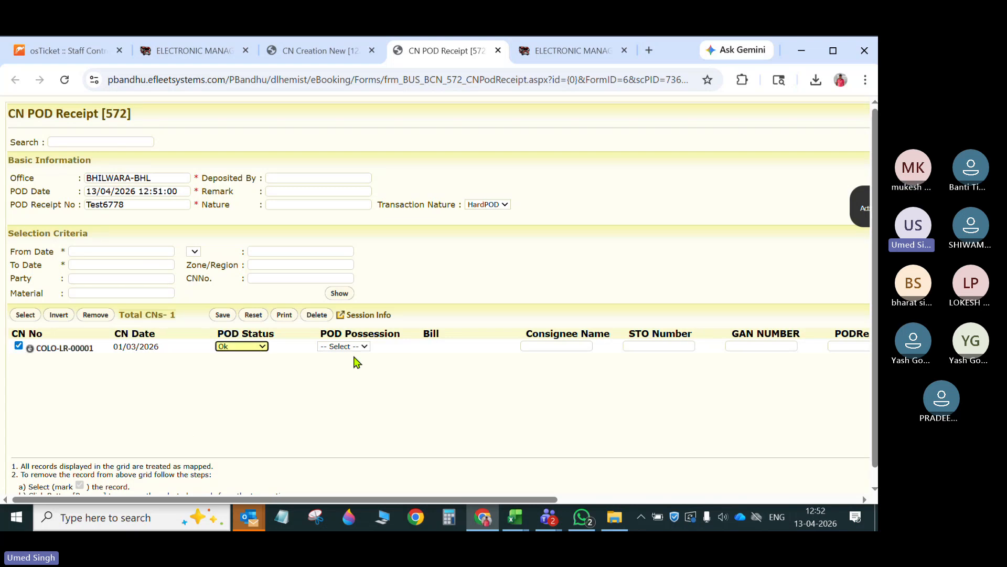
left_click(361, 347)
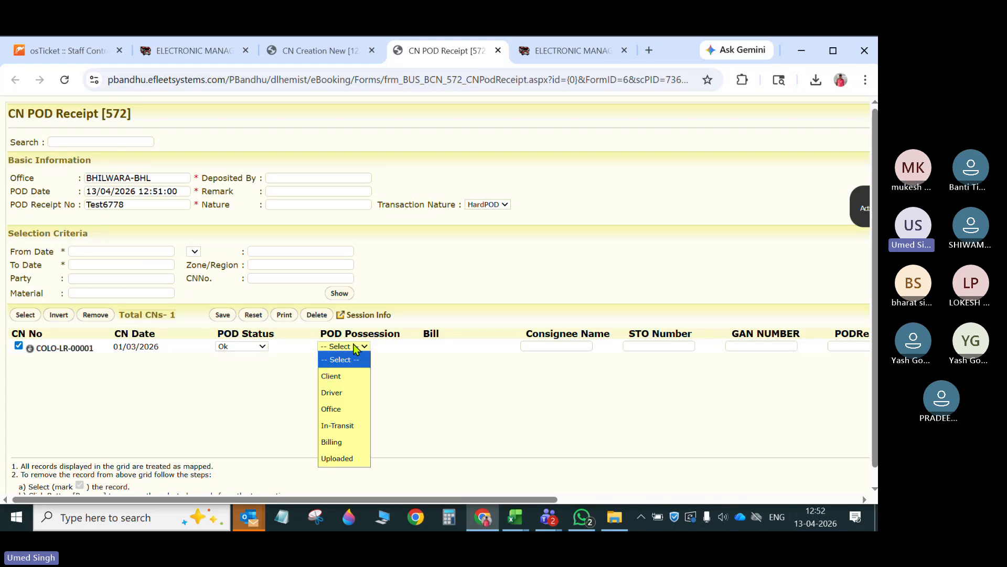
left_click(345, 409)
- Attach a PDF from the Desktop folder to the listed consignment note with Image Nature POD-SOFT COPY
left_click_drag(526, 499, 850, 480)
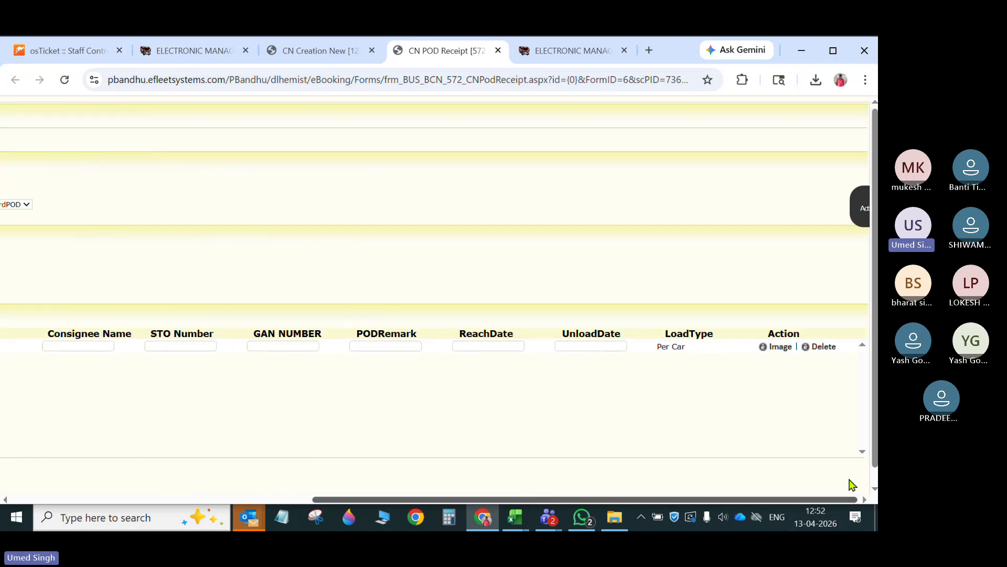
left_click(780, 347)
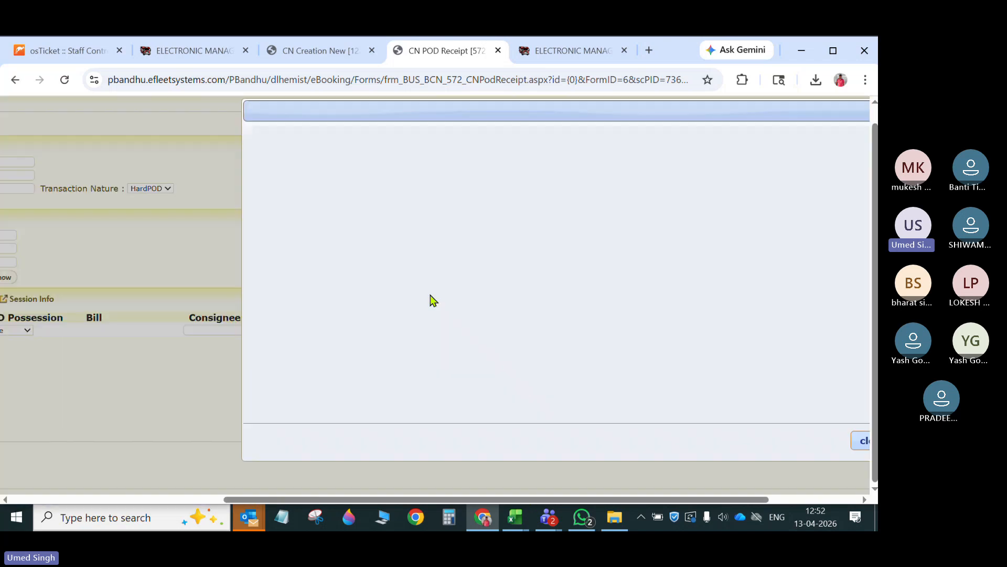
left_click(302, 193)
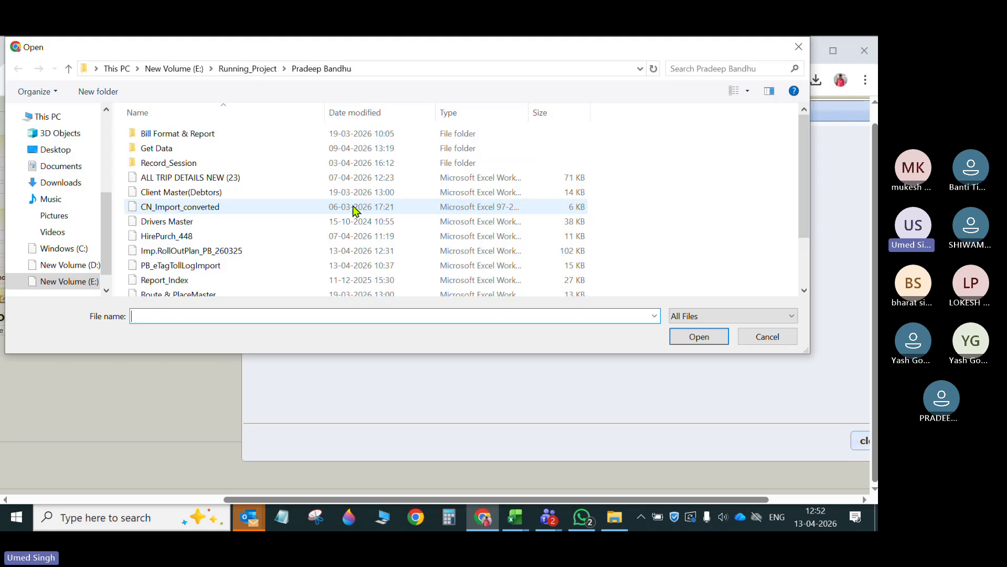
scroll(200, 254, "down", 2)
scroll(156, 200, "up", 2)
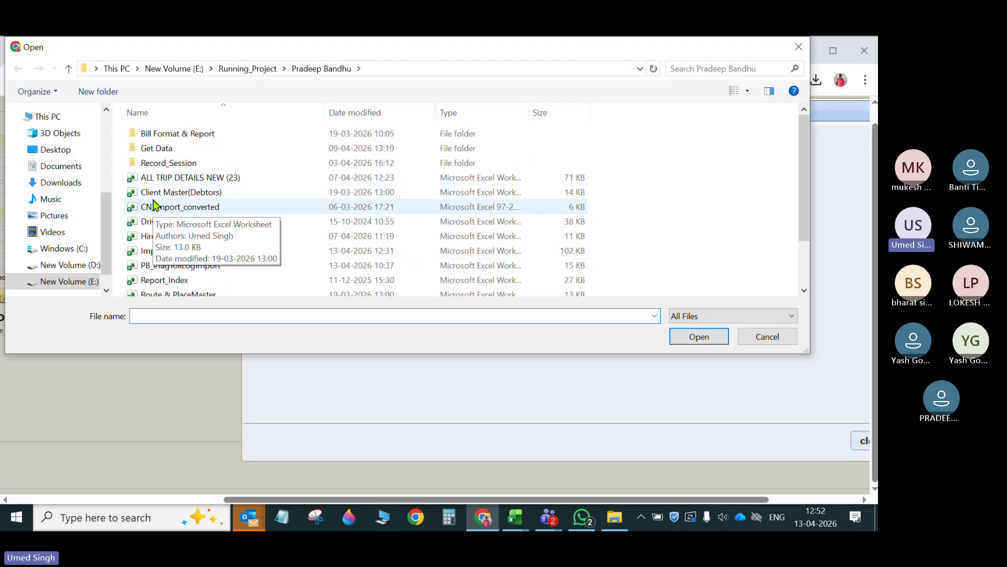
scroll(81, 156, "up", 3)
left_click(90, 139)
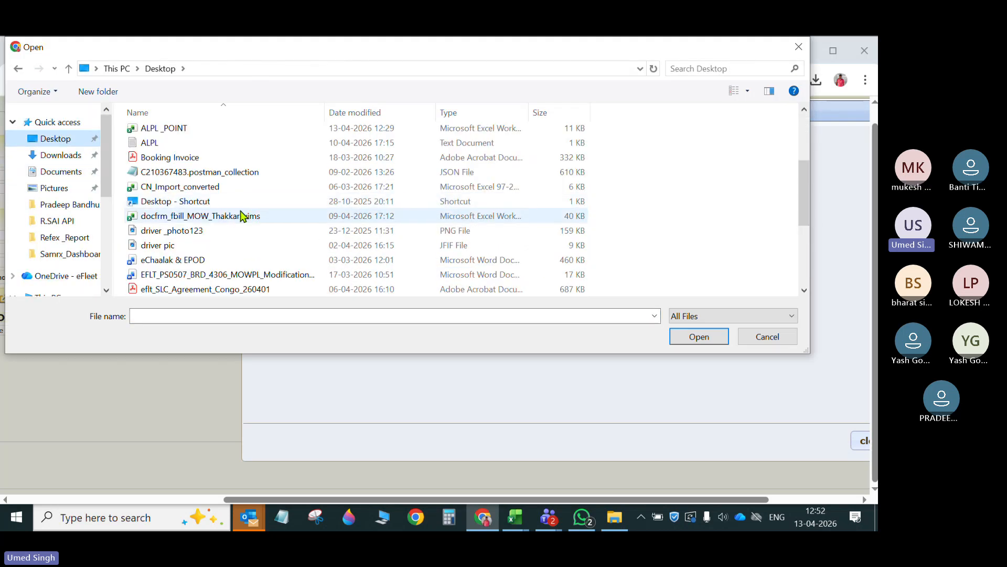
left_click(181, 164)
left_click(699, 336)
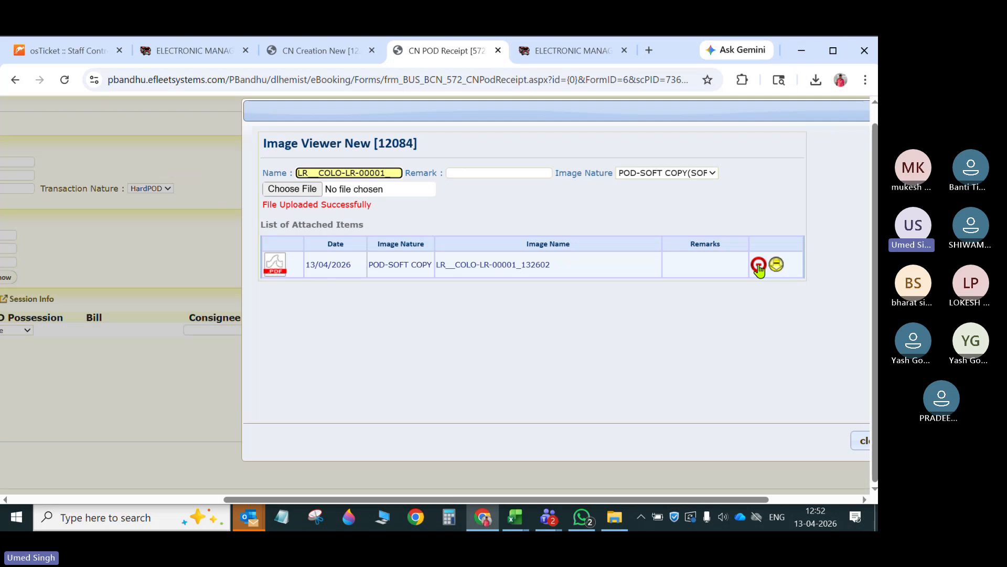
- Delete the attached POD soft copy from the consignment note and close the image viewer
left_click(759, 264)
left_click(504, 167)
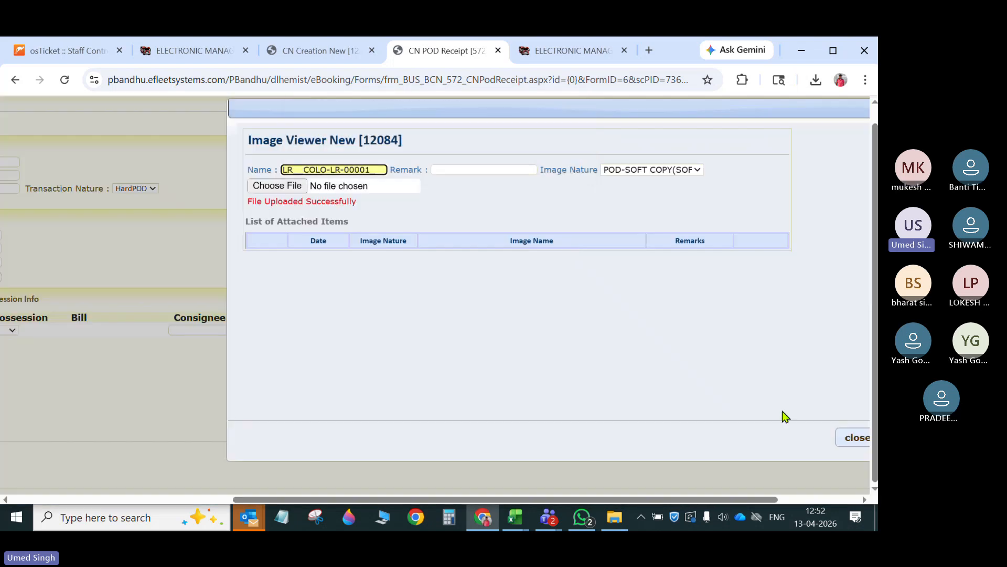
left_click(857, 438)
- Save the POD receipt and decline printing it
left_click_drag(589, 500, 272, 496)
left_click(225, 301)
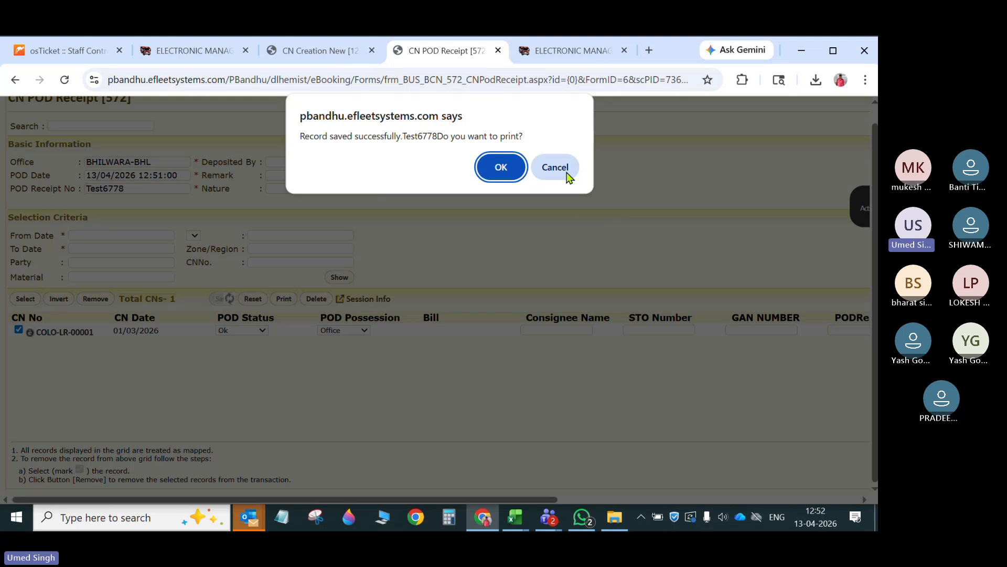
left_click(560, 170)
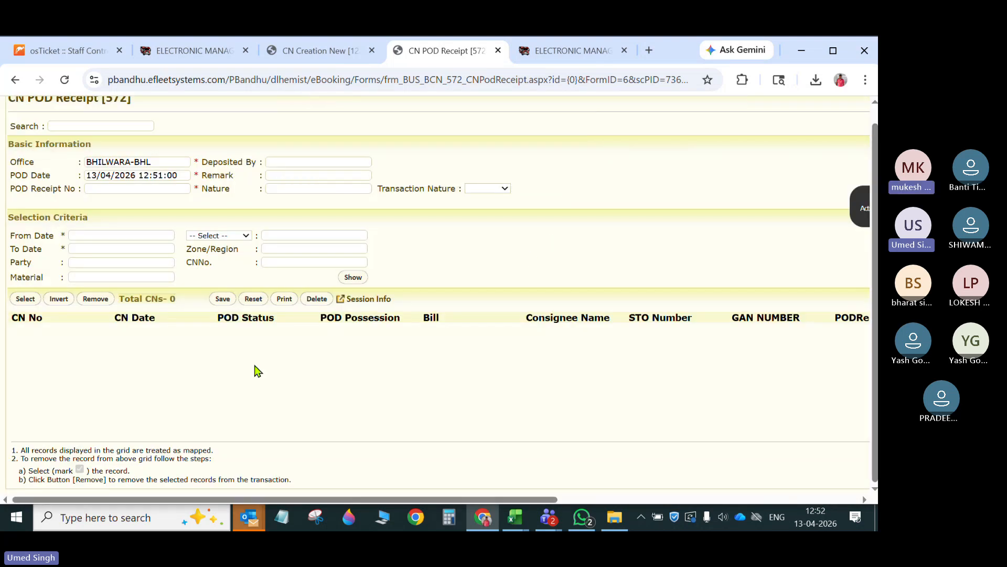
- Look up the saved POD receipt Test6778 and load its details on the CN POD Receipt page
left_click(310, 48)
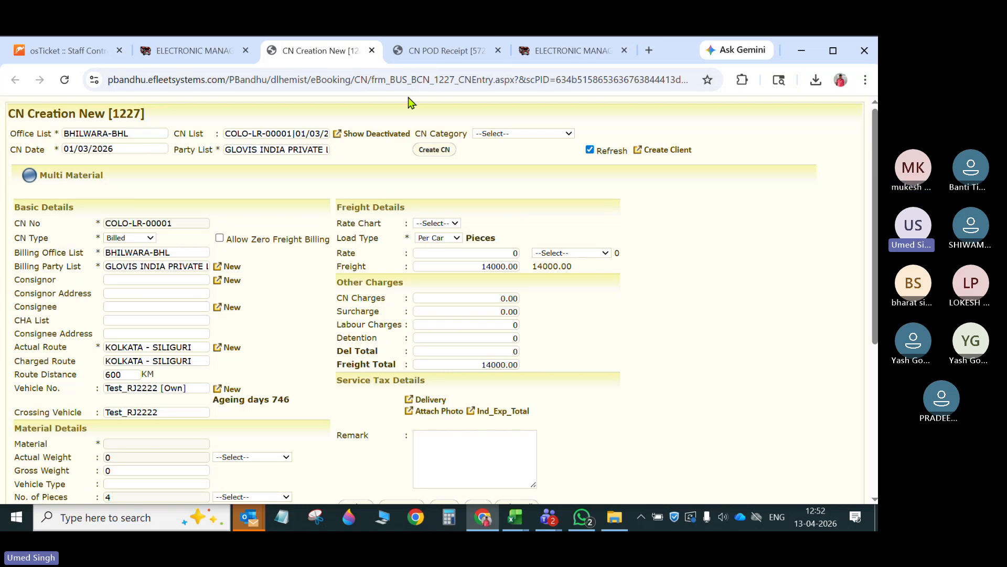
left_click(440, 50)
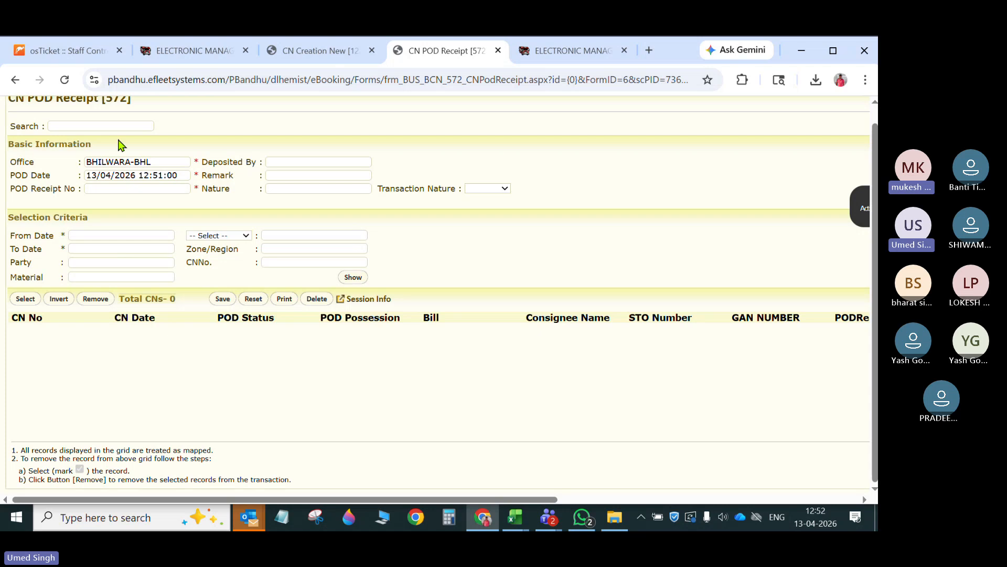
left_click(118, 127)
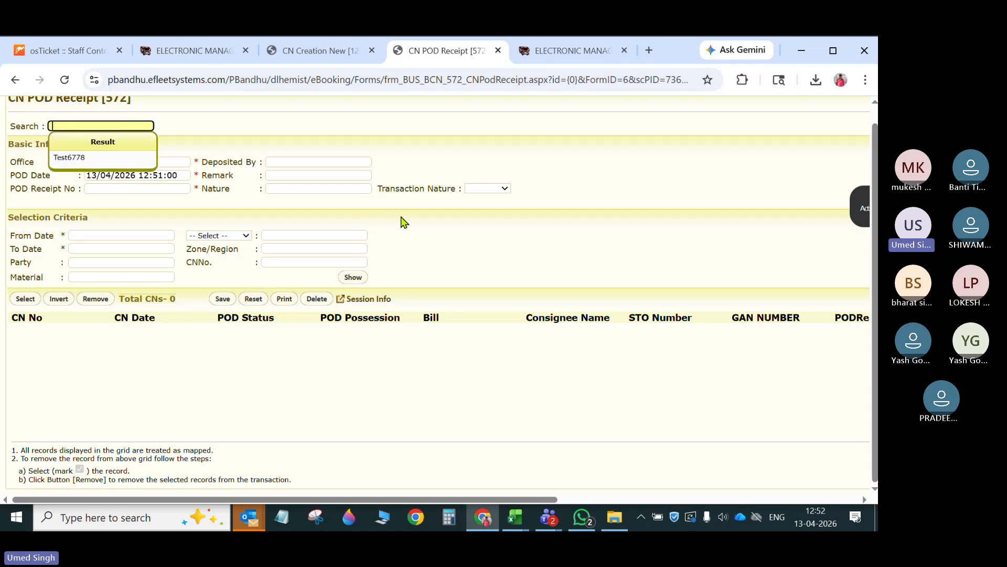
key("Down")
key("Return")
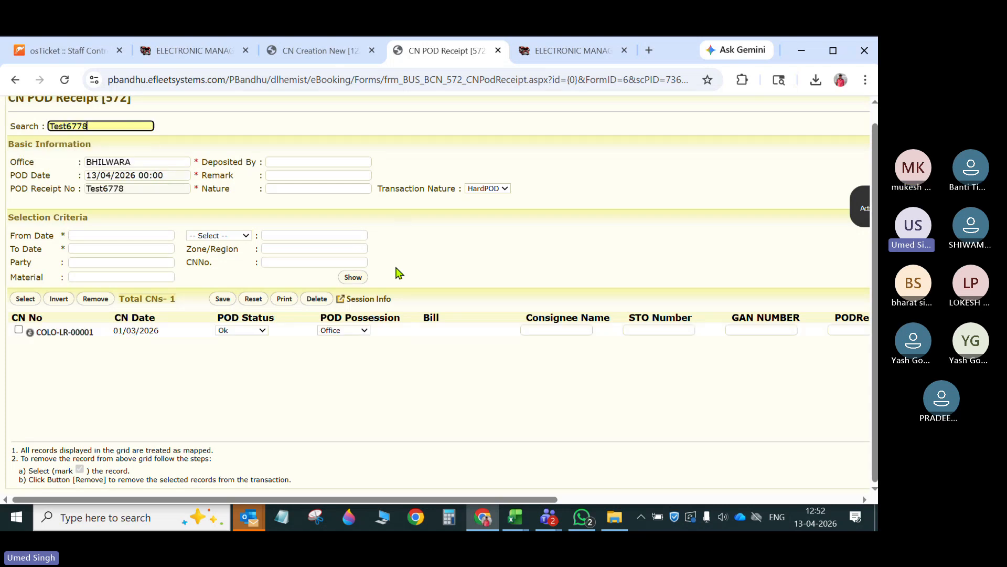
scroll(450, 298, "up", 1)
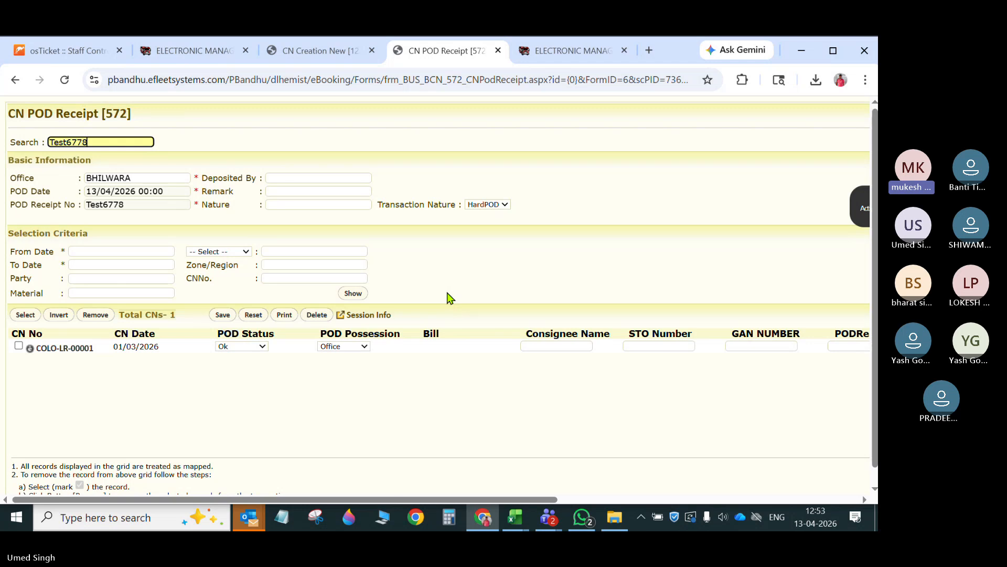
- Check the training session's meeting window in Microsoft Teams and return to the CN POD Receipt page in Chrome
left_click(548, 517)
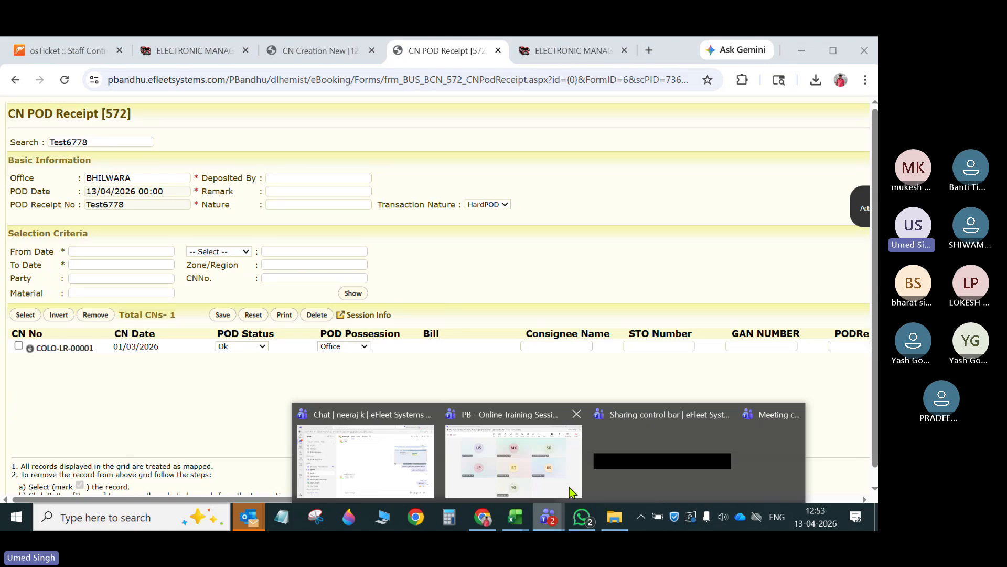
left_click(562, 467)
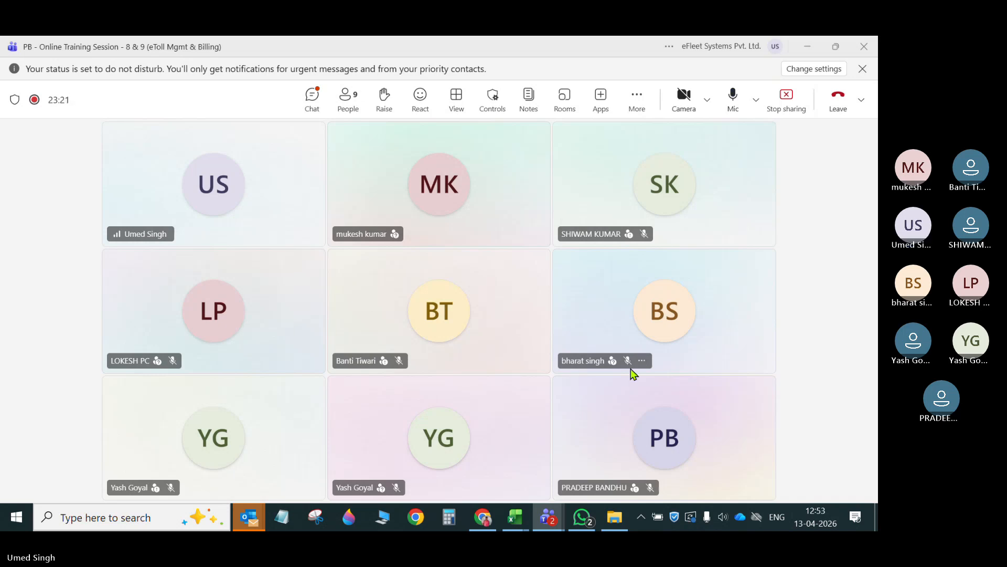
left_click(482, 517)
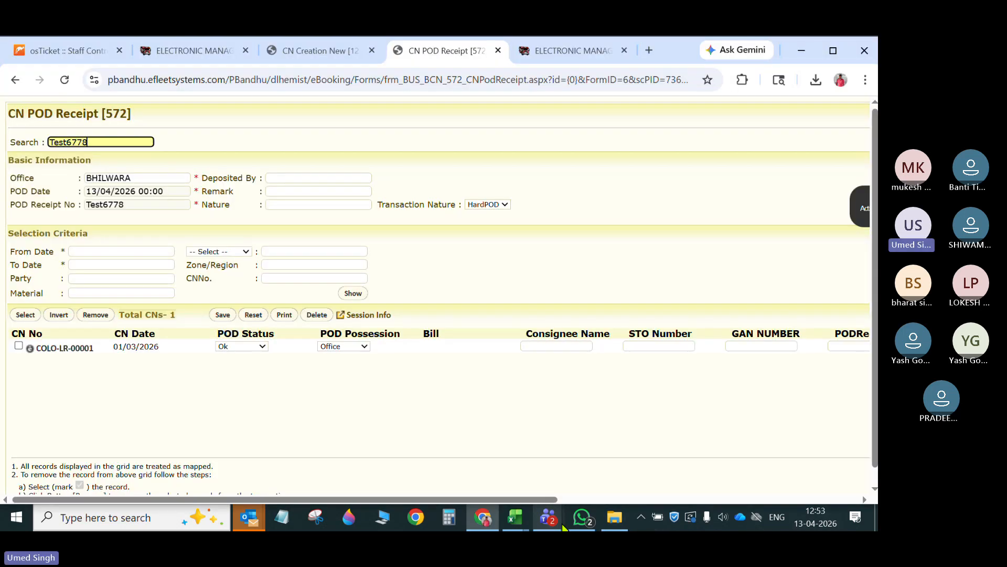
- Close the CN POD Receipt, CN Creation New and field configuration pages, leaving the e-Booking module open
left_click(498, 51)
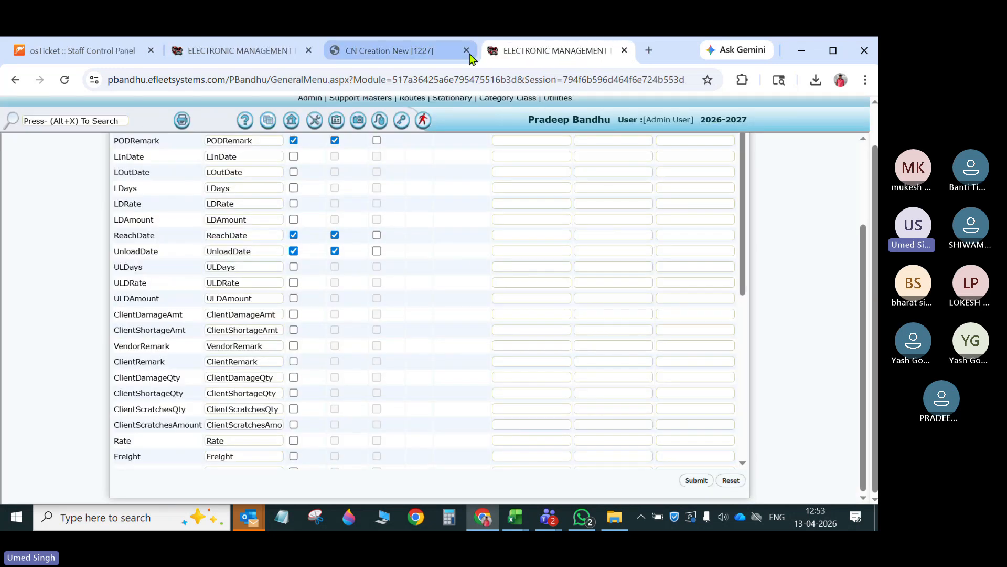
left_click(466, 50)
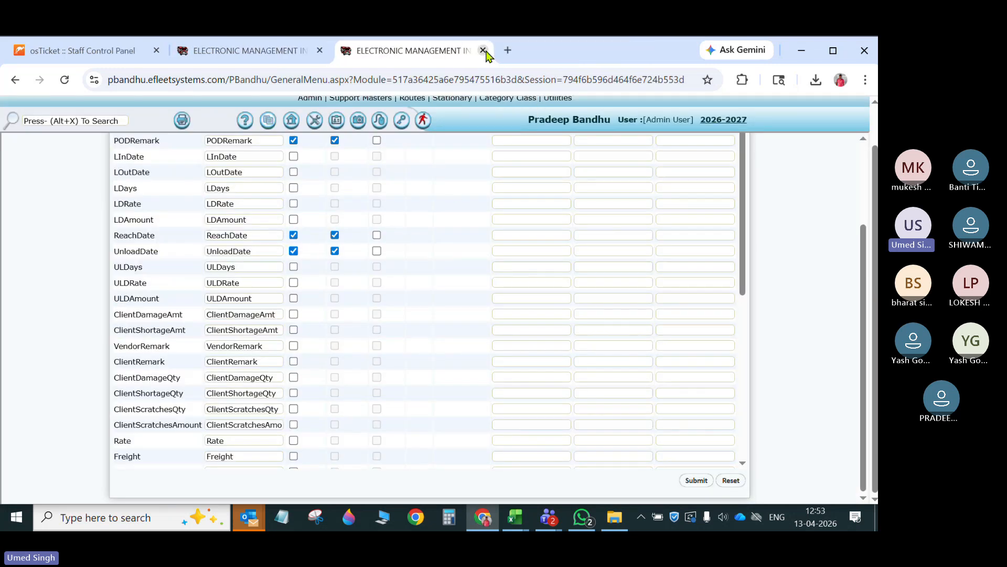
left_click(484, 50)
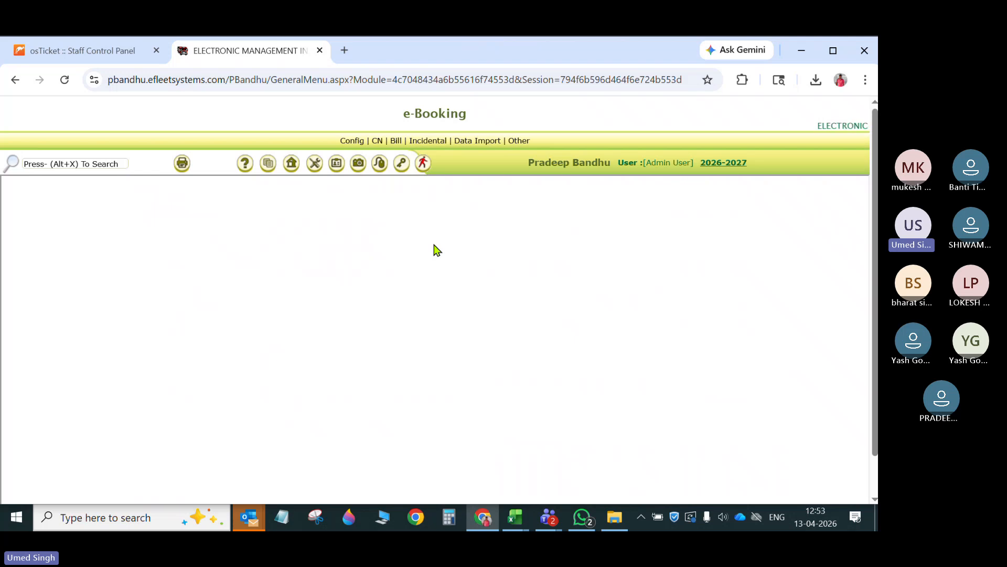
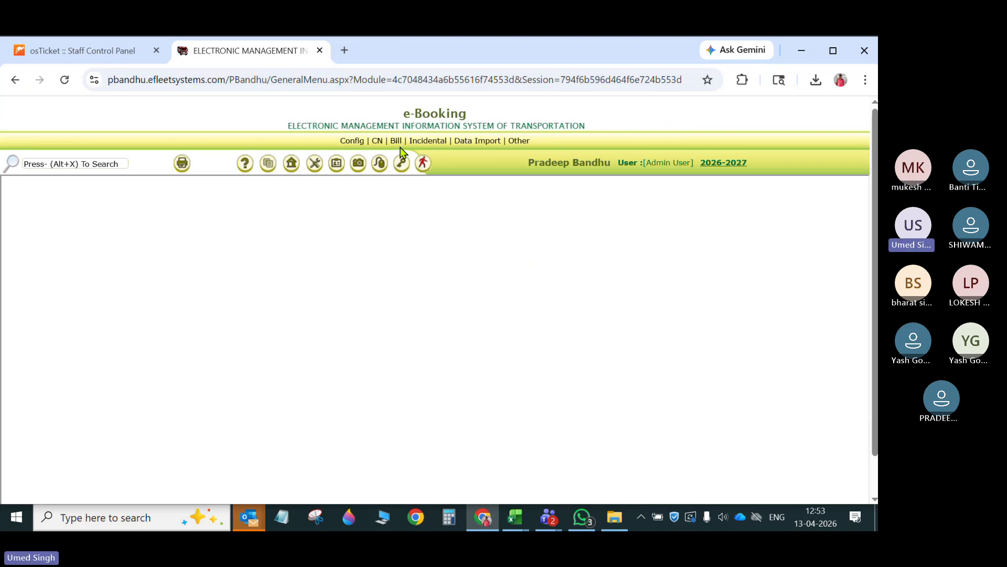
- Open the Bill Creation New page in a new browser tab and switch to it
mouse_move(395, 141)
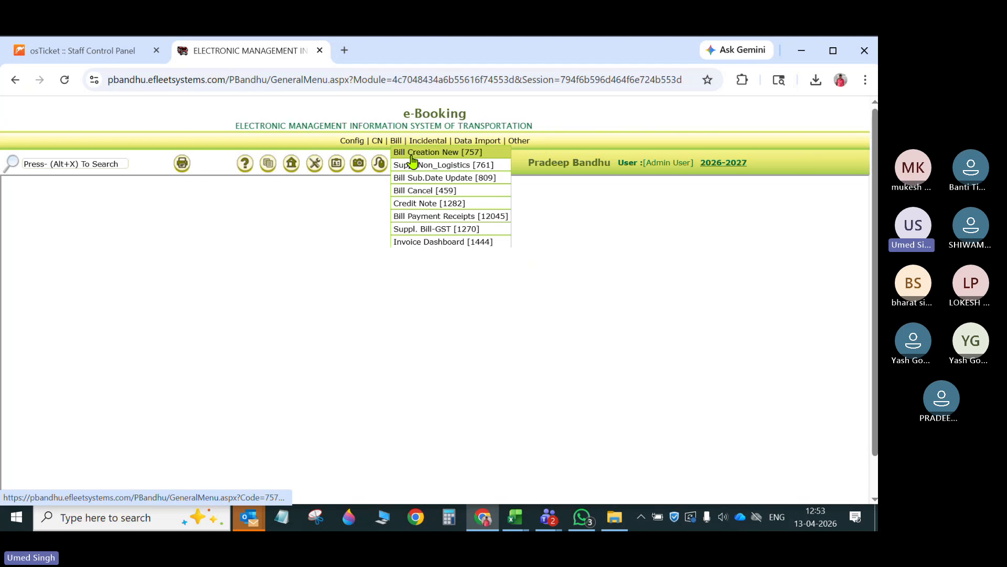
right_click(413, 160)
left_click(479, 173)
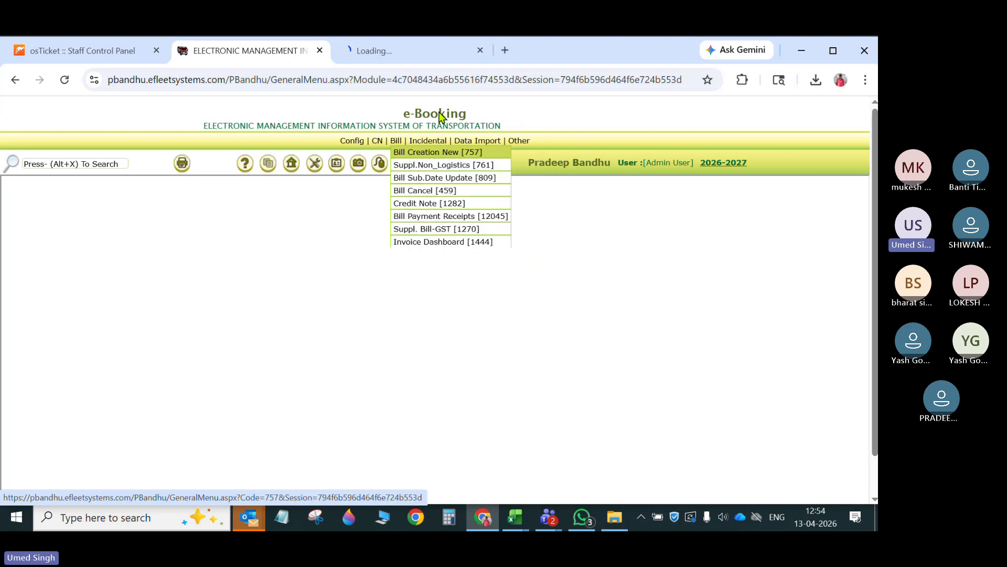
left_click(416, 58)
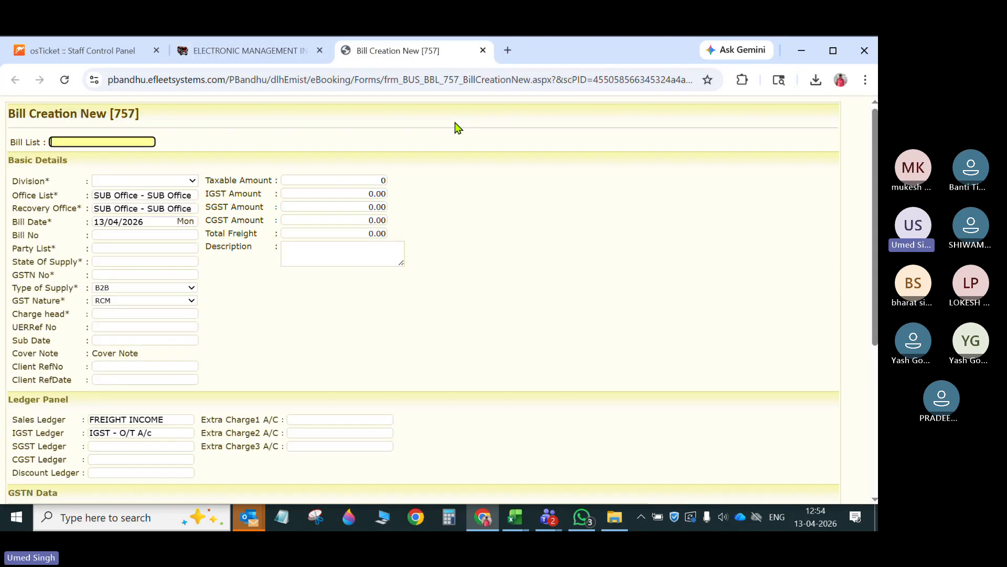
- Set the bill's division to TRANSPORT and both its office and recovery office to BHILWARA-BHL
left_click(190, 181)
left_click(164, 207)
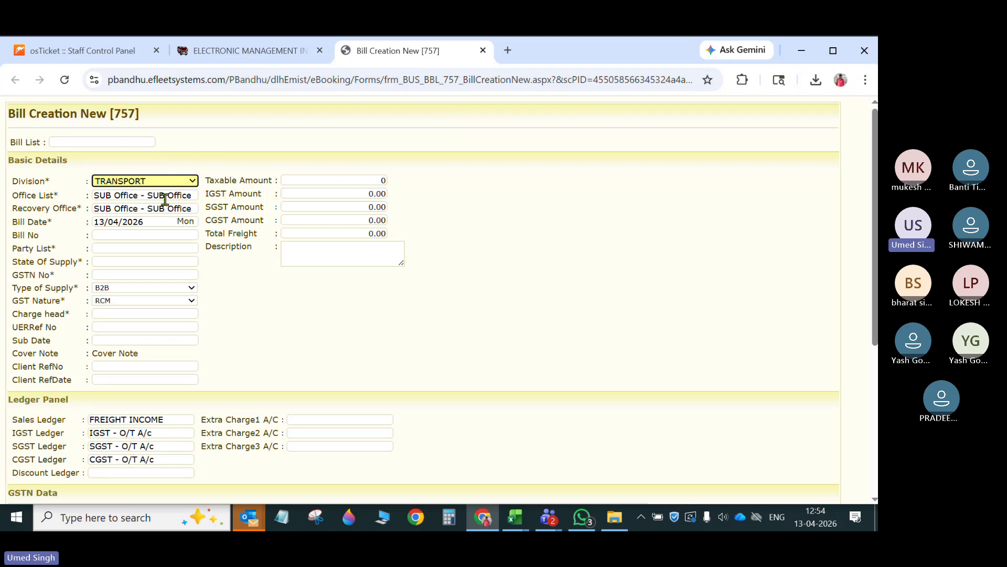
left_click(166, 198)
type("bhil")
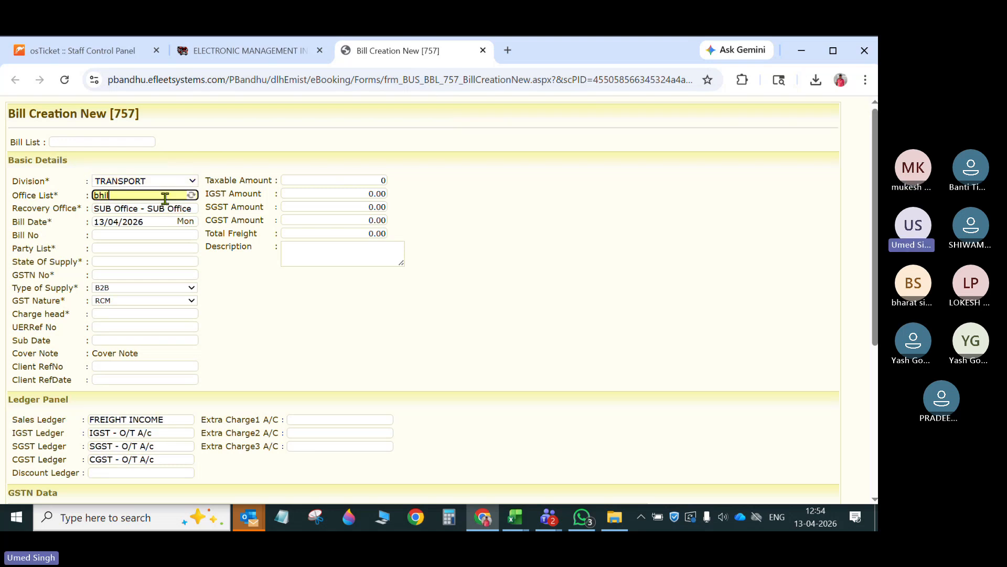
key("Down")
key("Tab")
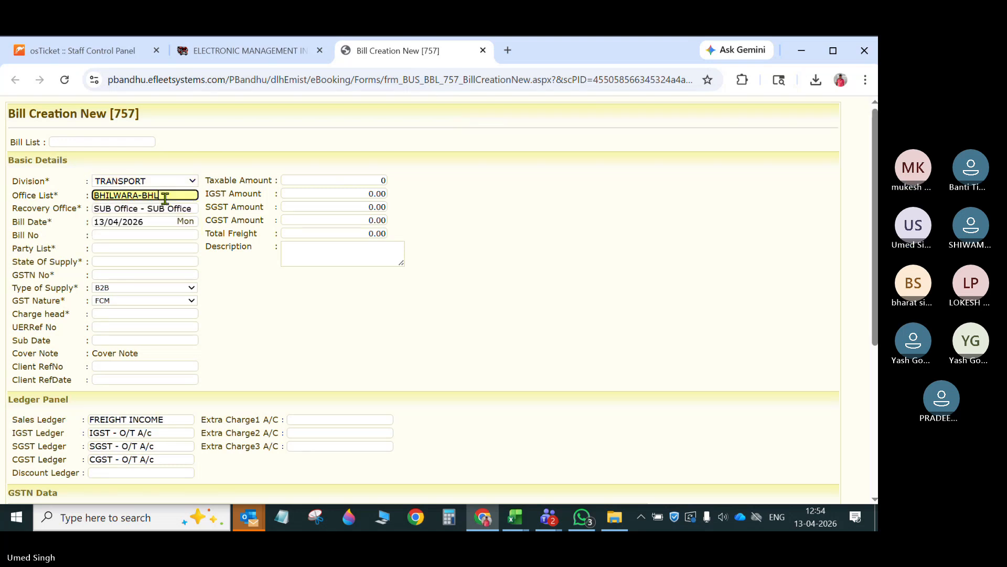
type("bhil")
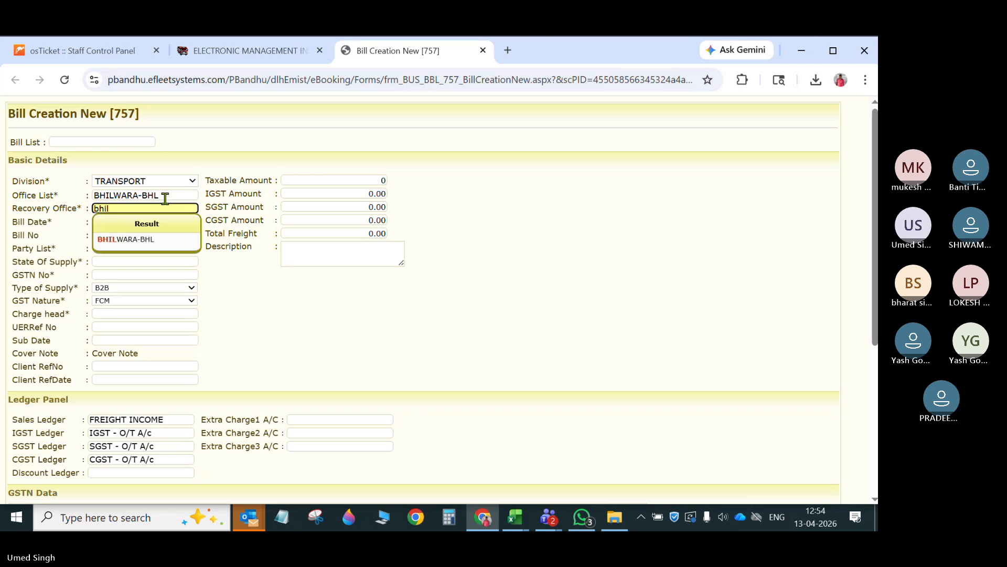
key("Down")
key("Return")
key("Tab")
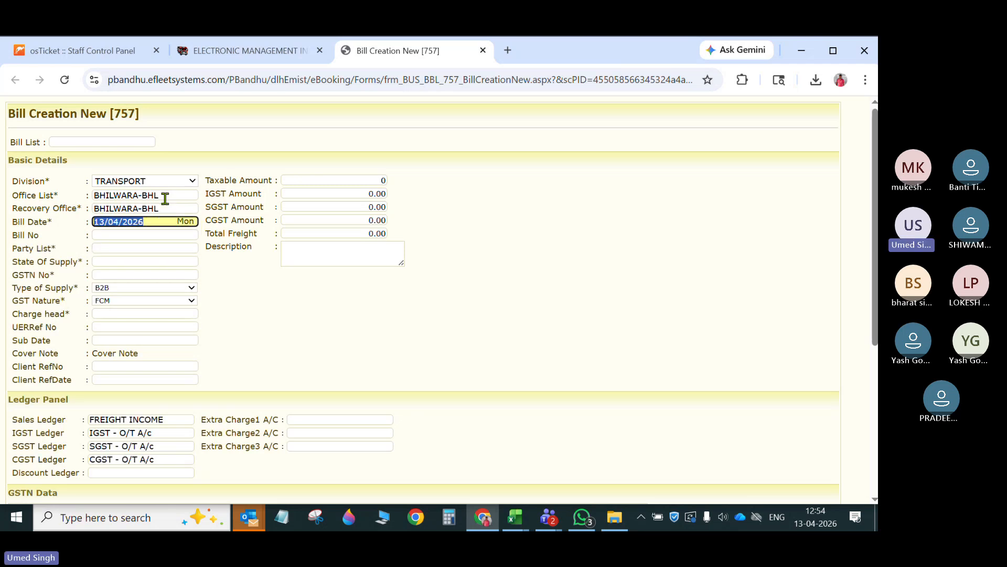
- Keep the bill date, enter bill number testbill123, and choose GLOVIS INDIA PRIVATE LTD as the party with its Tamil Nadu state of supply
key("Tab")
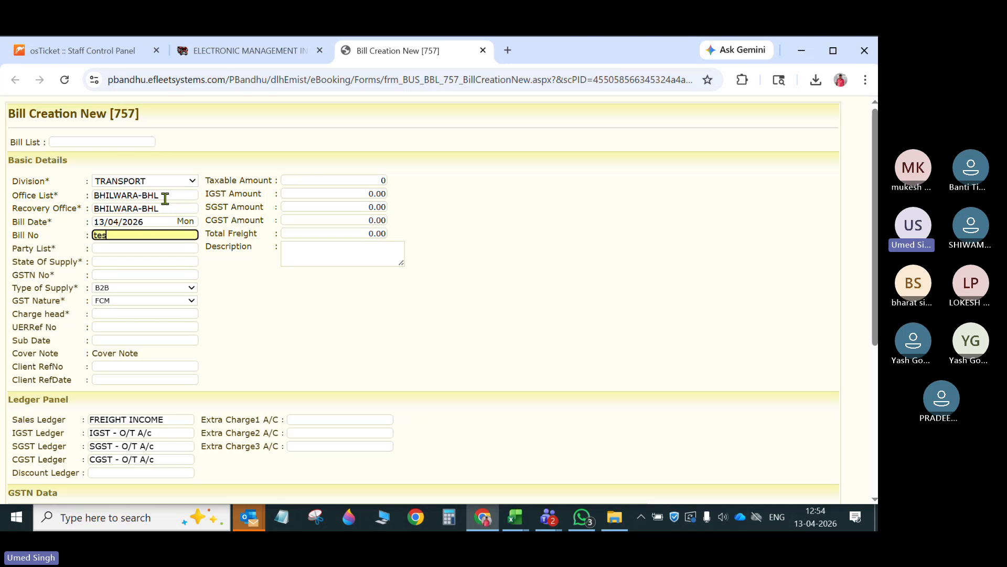
type("tes")
key("BackSpace")
type("s")
key("Tab")
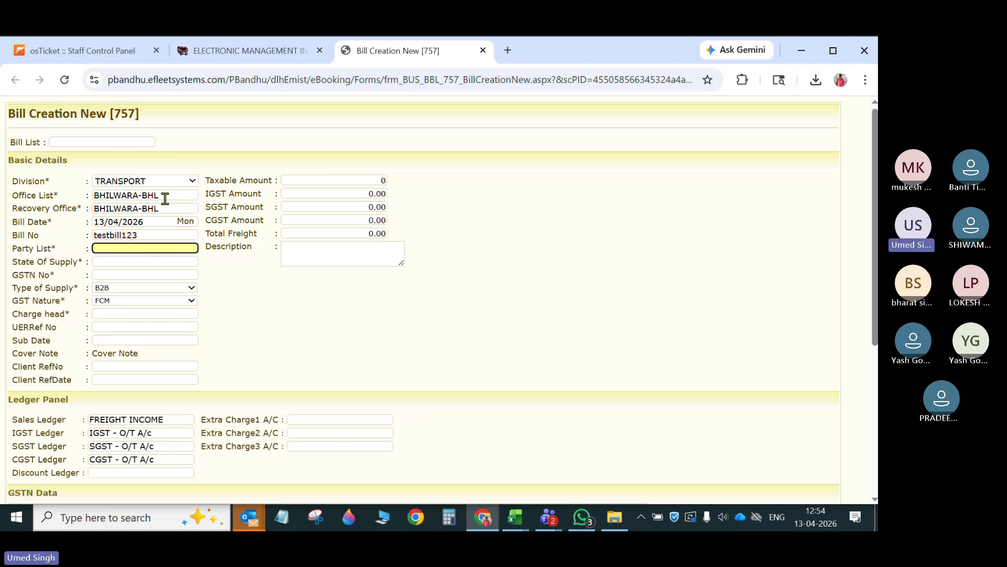
type("glo")
key("Return")
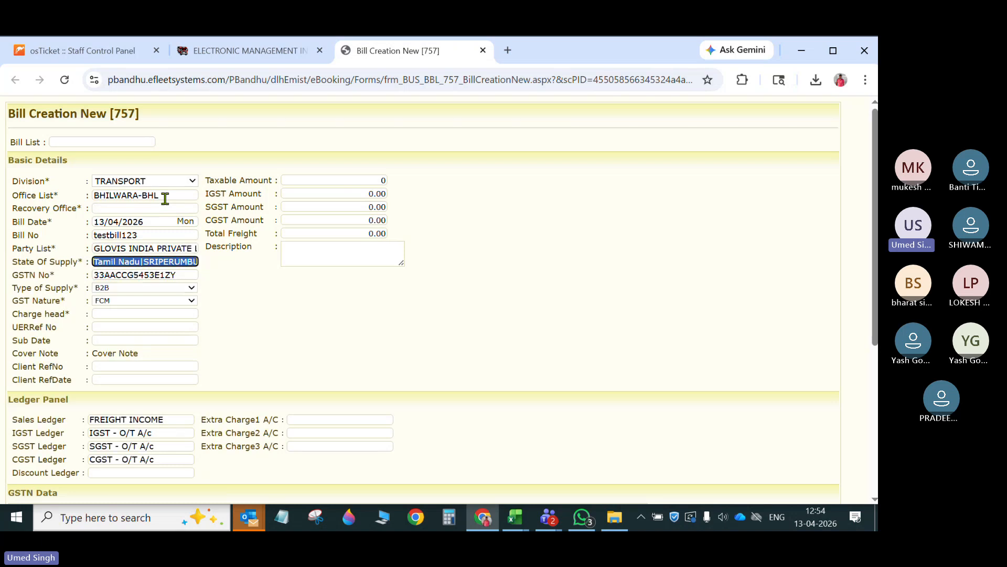
key("Tab")
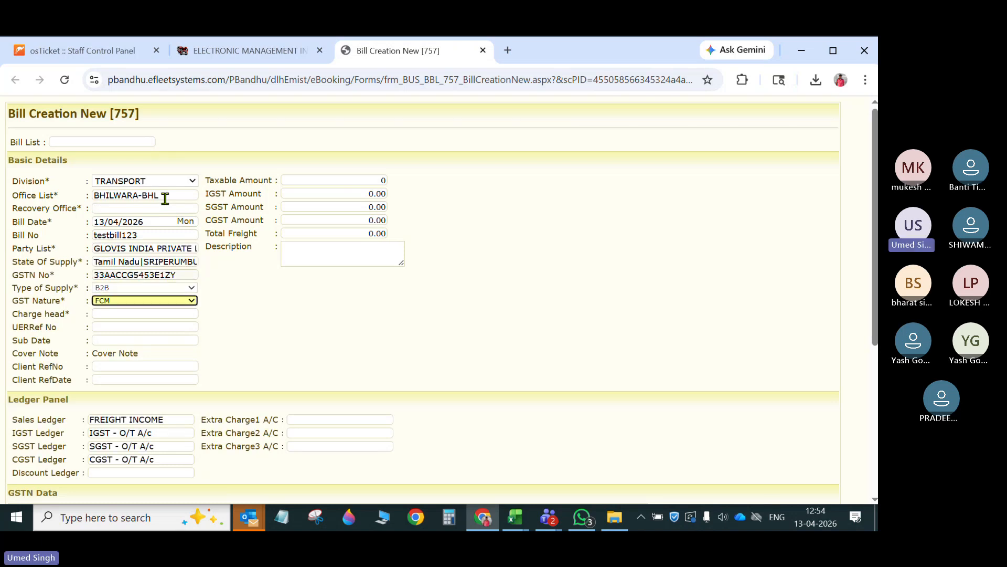
- Choose the Transportation Charges head for the bill and show the consignment notes available for billing
left_click(141, 315)
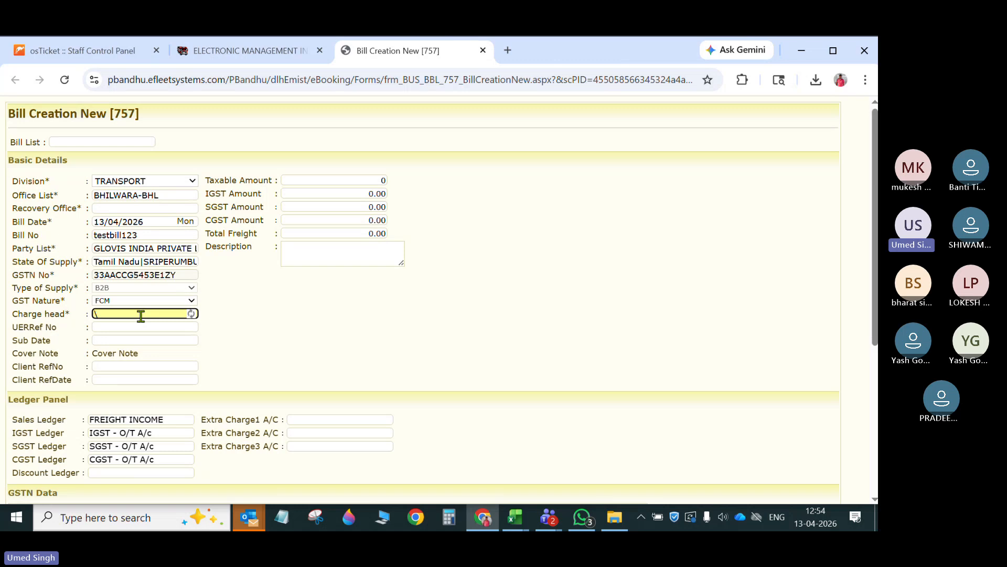
key("Down")
key("Return")
scroll(402, 305, "down", 5)
left_click(296, 401)
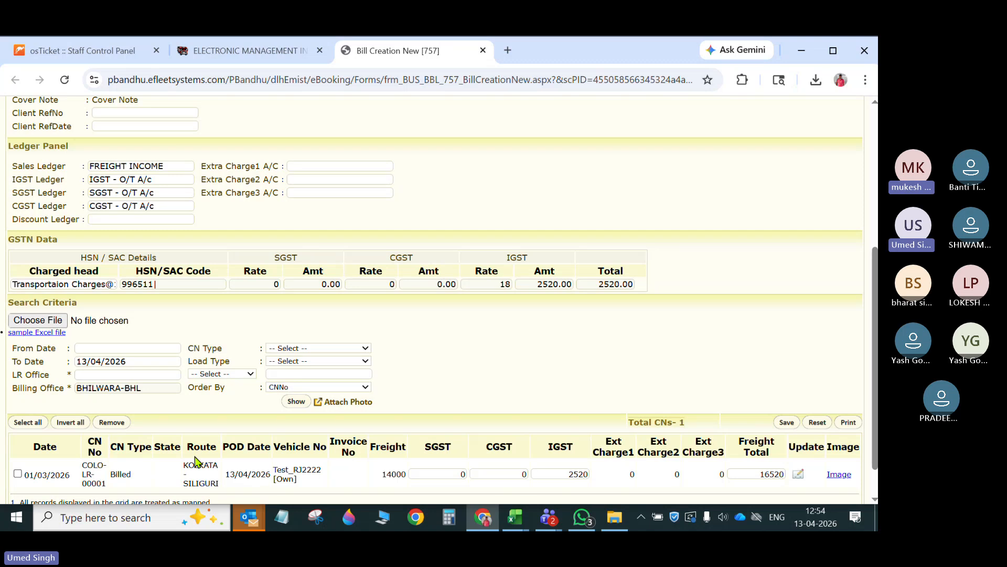
- Select consignment note COLO-LR-00001 for billing and try to save the bill
left_click(17, 474)
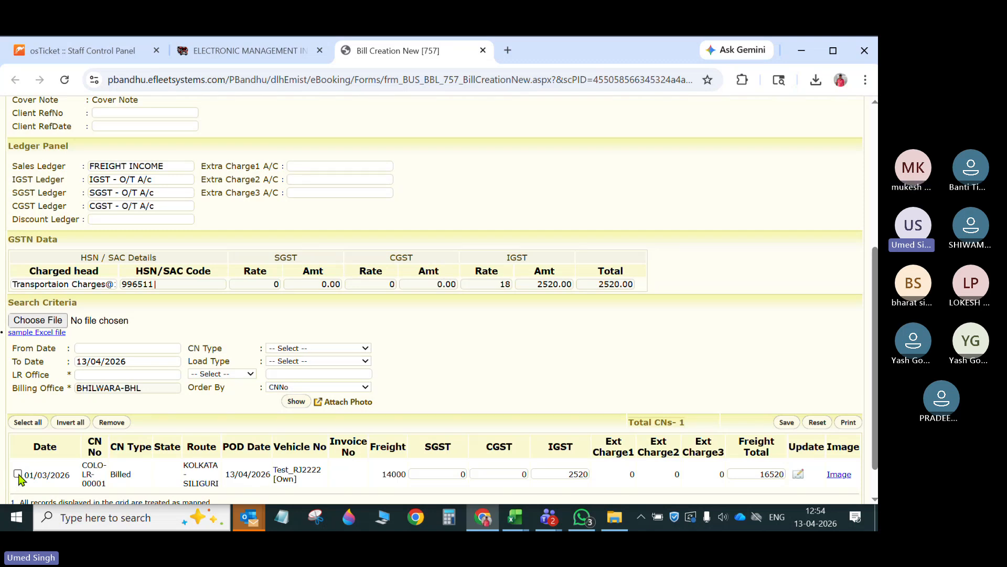
left_click(787, 423)
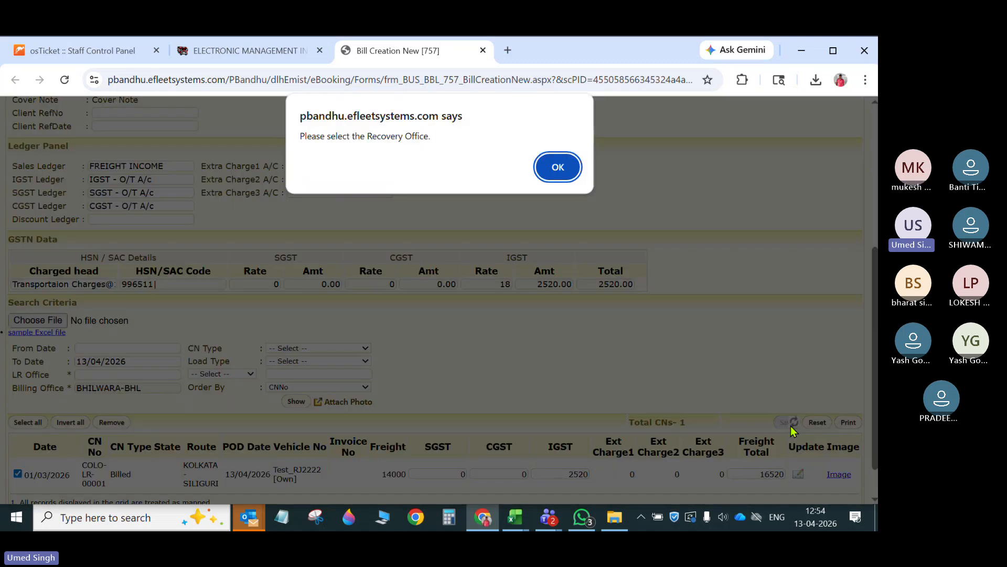
left_click(557, 158)
- Select BHILWARA-BHL again as the bill's recovery office
type("bh")
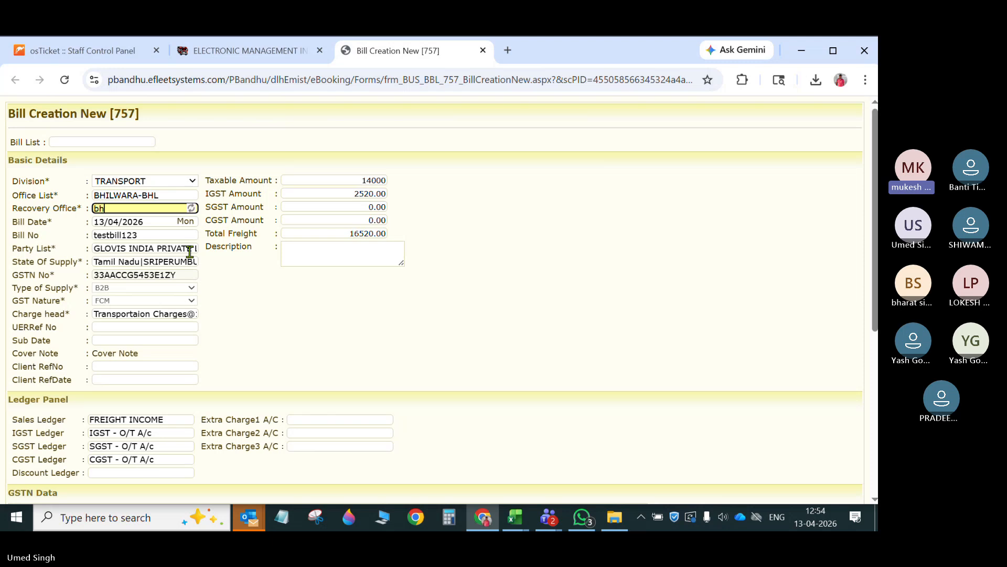
type("il")
left_click(145, 239)
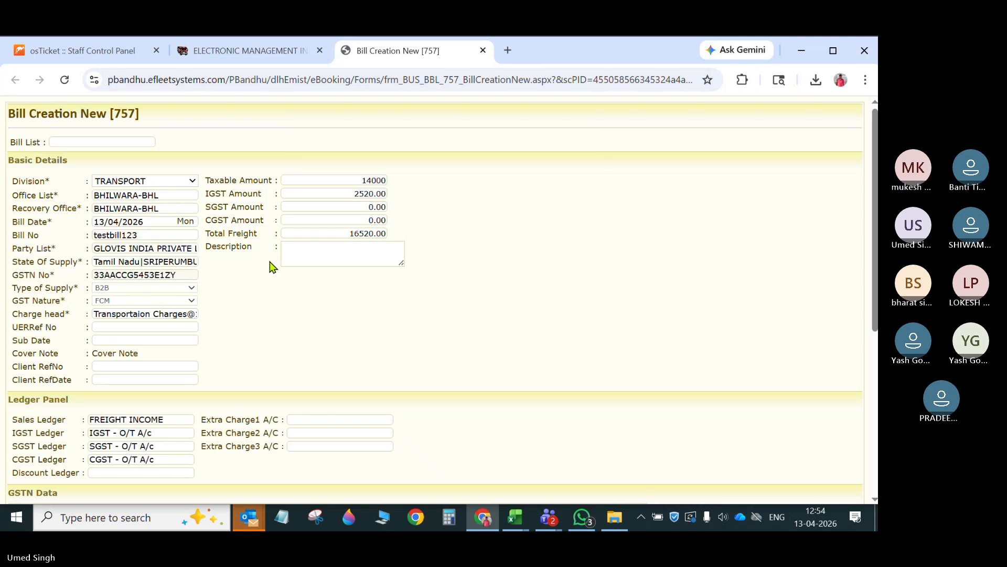
- Save the bill with a blank Sub Date and dismiss the remaining prompts
scroll(272, 268, "down", 6)
left_click(785, 381)
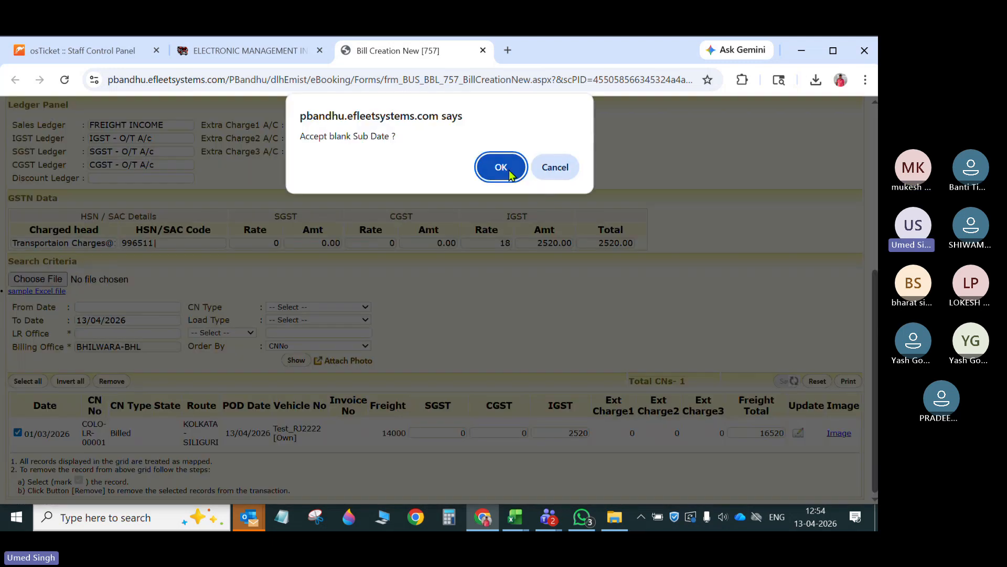
left_click(510, 174)
left_click(553, 166)
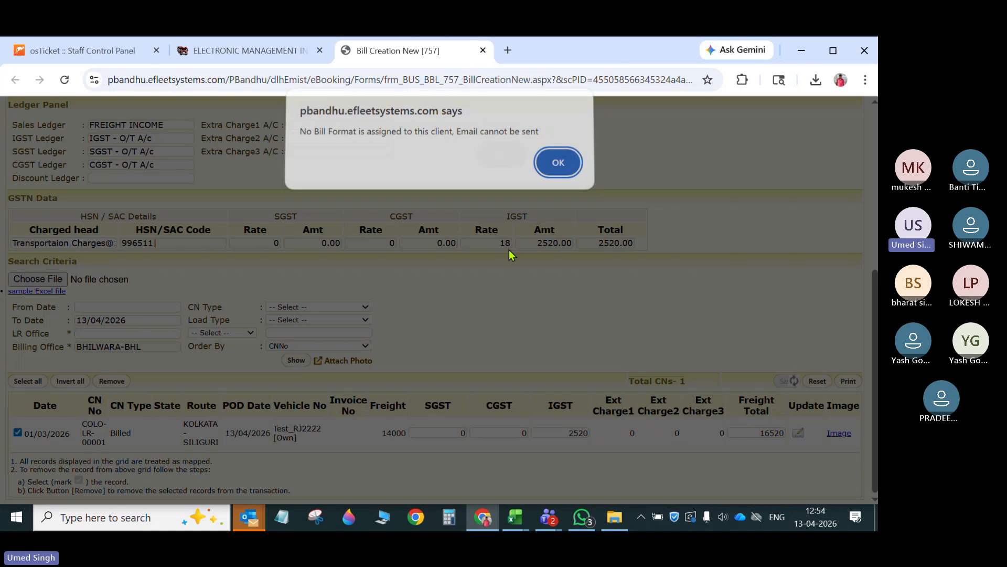
left_click(555, 173)
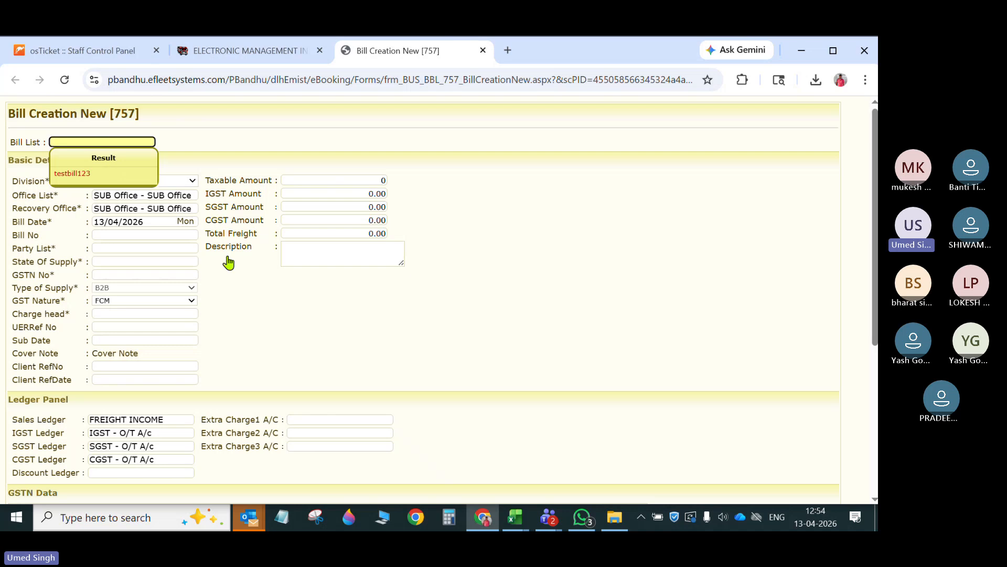
- Load the saved bill testbill123 and review its basic details, GST data and mapped consignment note
left_click(72, 173)
scroll(390, 393, "down", 6)
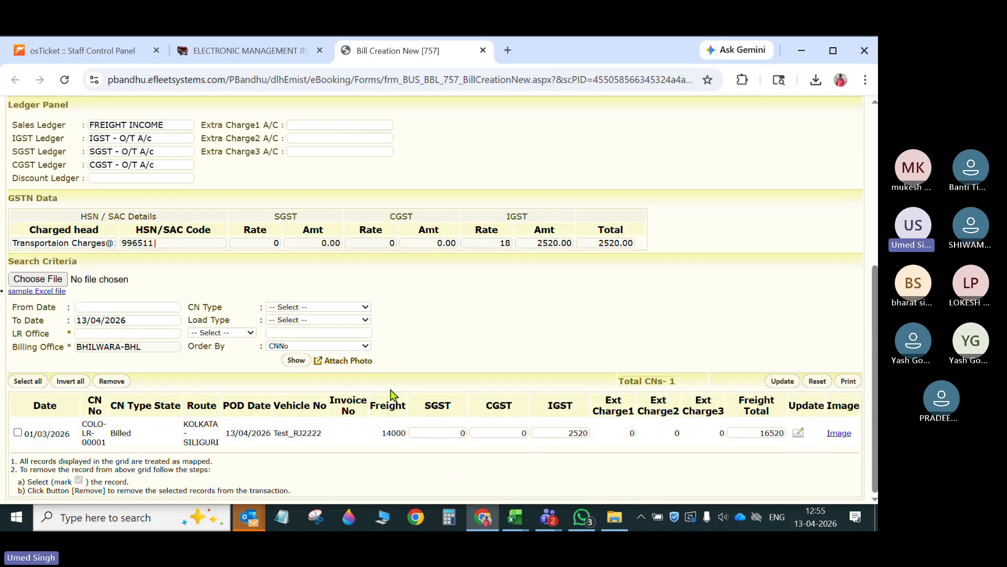
scroll(391, 395, "up", 5)
scroll(390, 395, "down", 5)
scroll(641, 352, "up", 5)
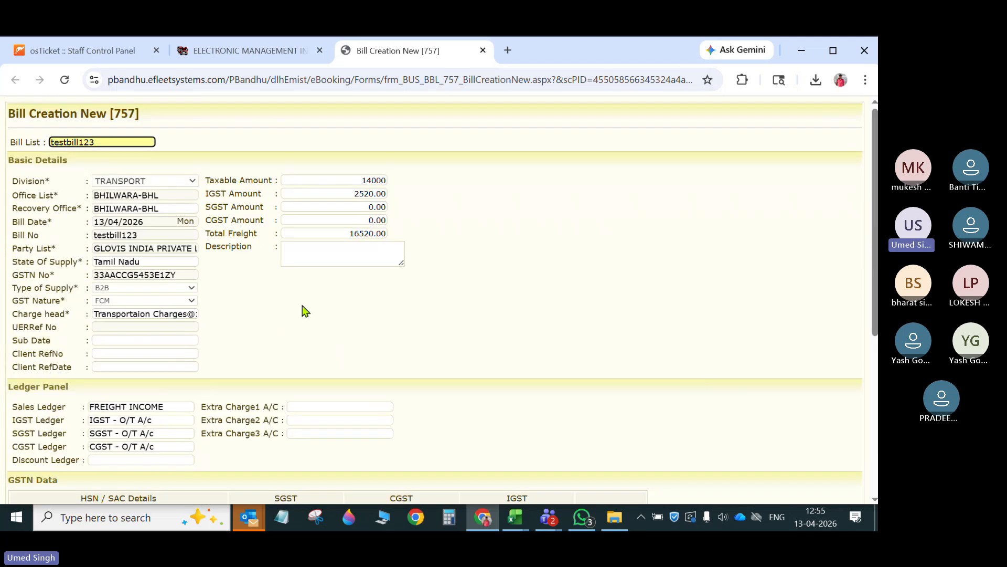
- Open the Invoice Dashboard from the e-Booking module in a new browser tab
left_click(272, 54)
mouse_move(392, 137)
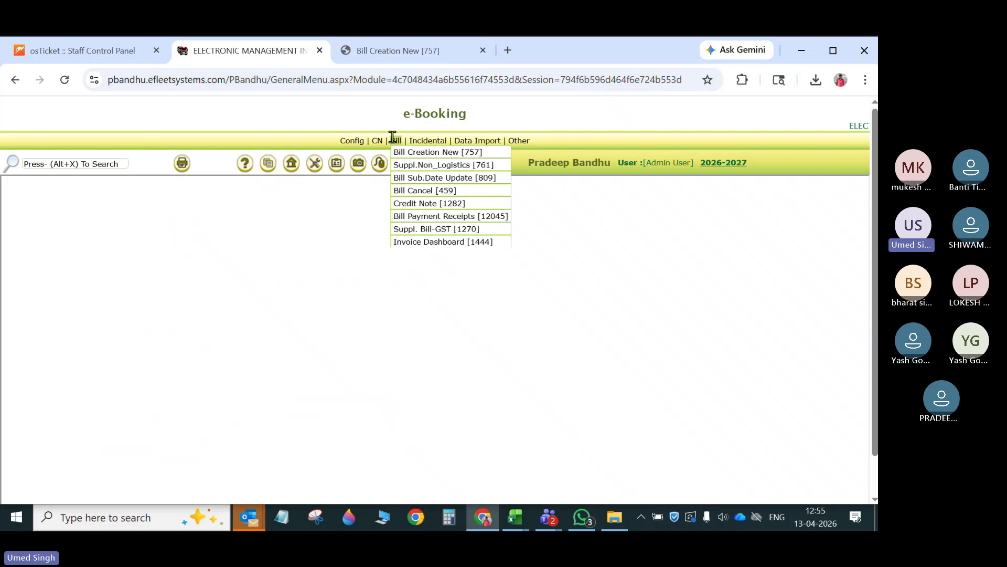
right_click(444, 244)
left_click(503, 262)
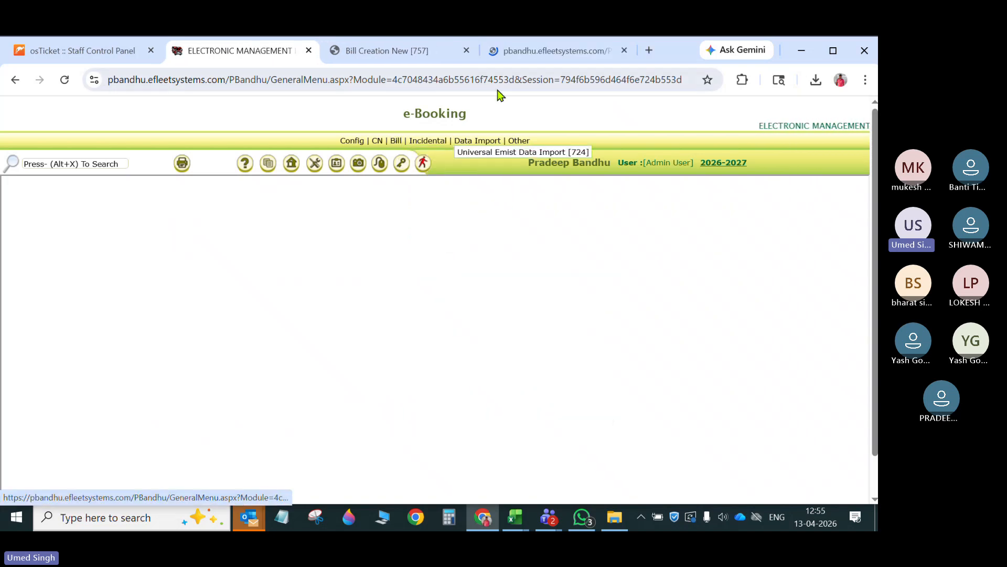
left_click(519, 56)
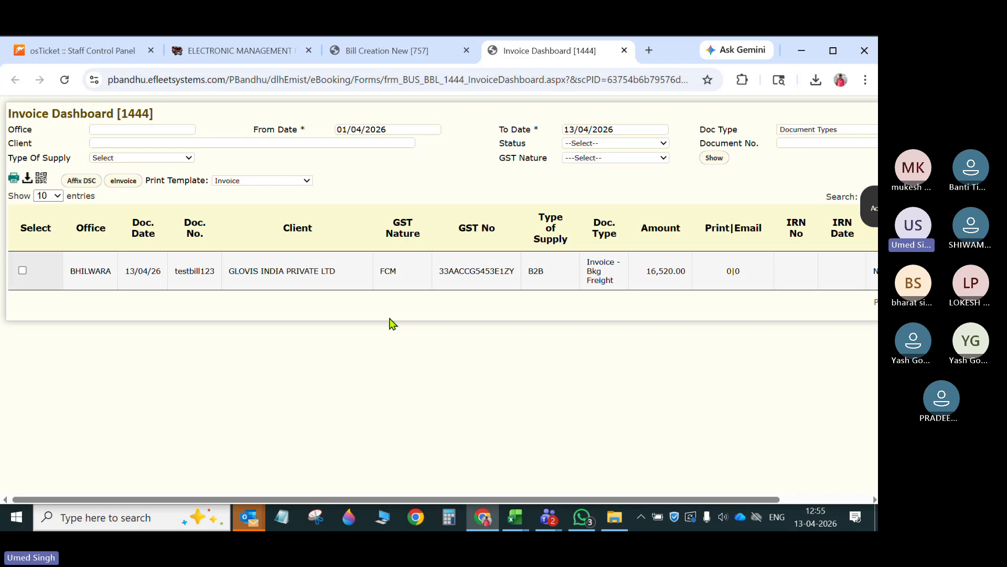
- Select invoice testbill123 on the Invoice Dashboard, review its status and available actions, and close the dashboard
left_click(23, 270)
scroll(470, 444, "right", 3)
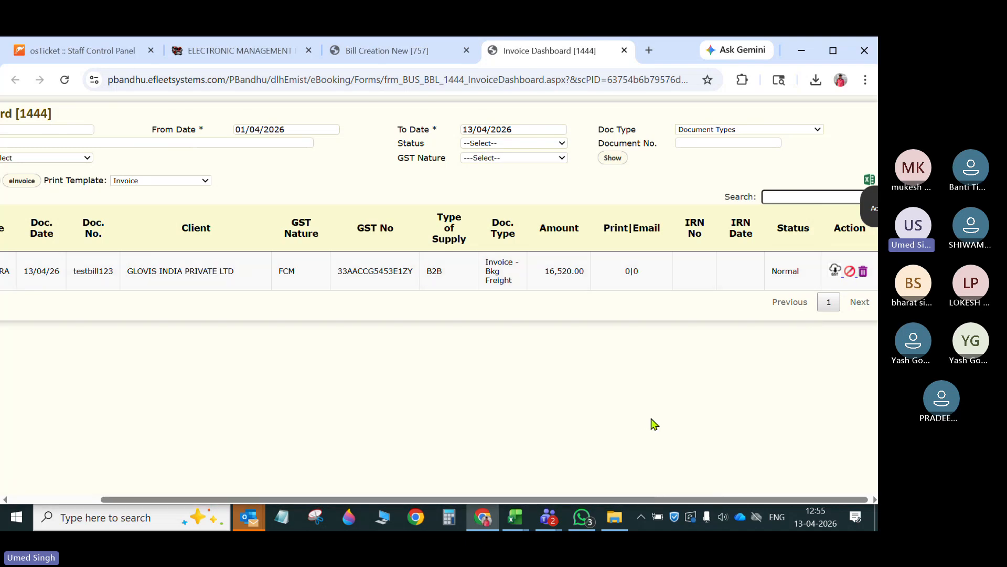
left_click_drag(680, 499, 587, 499)
mouse_move(615, 518)
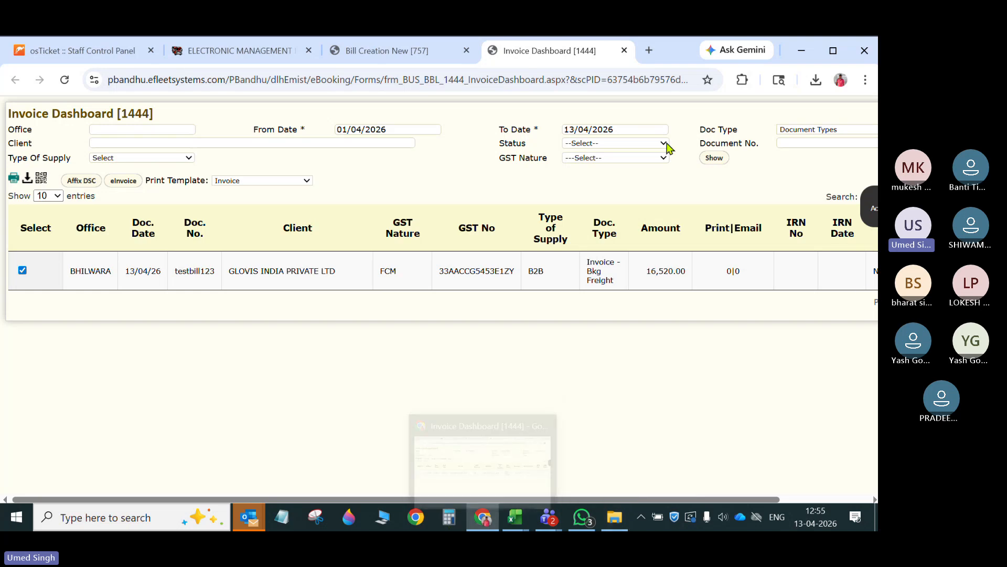
left_click(624, 50)
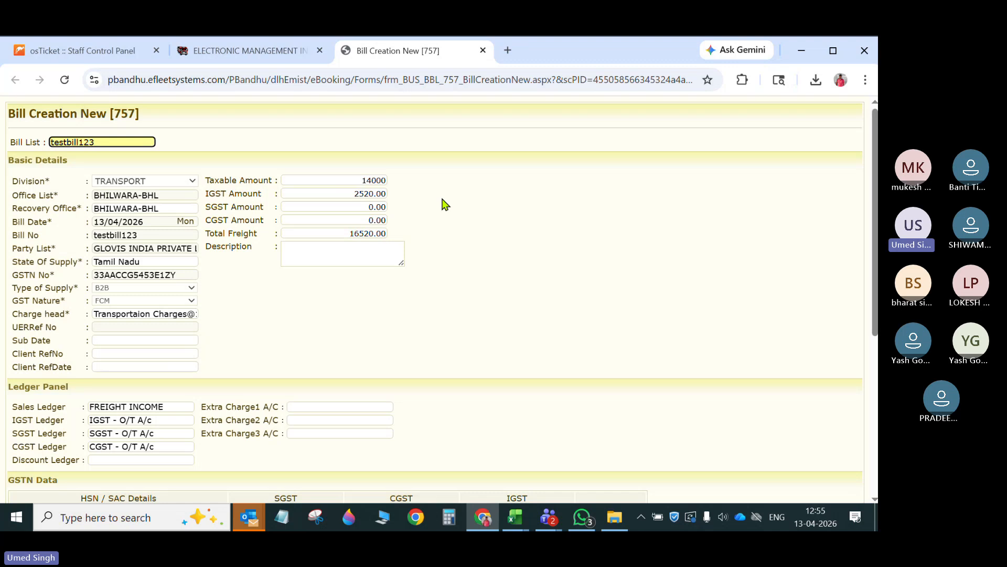
- Return to the e-Booking module and open the Credit Note page
left_click(263, 53)
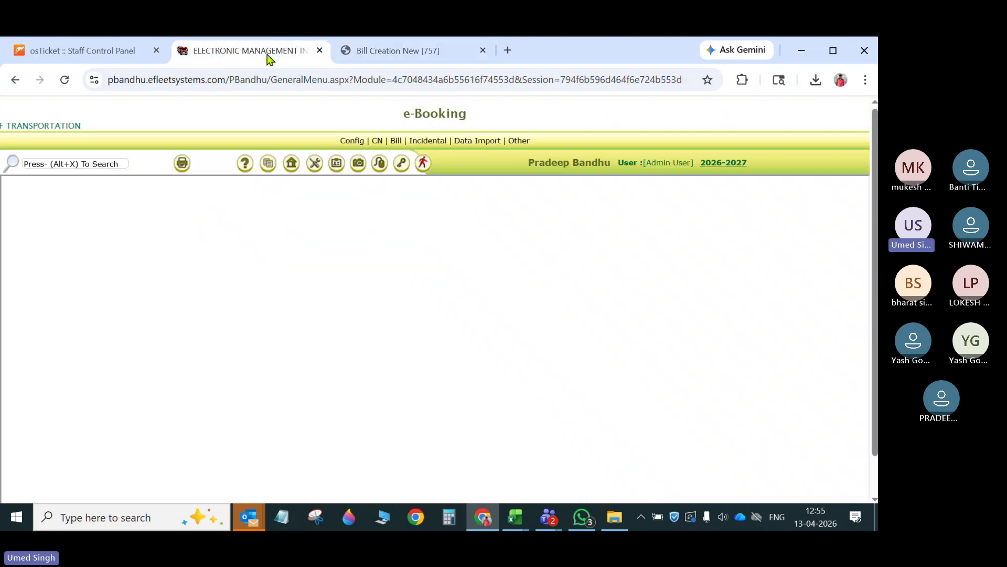
left_click(381, 141)
left_click(395, 141)
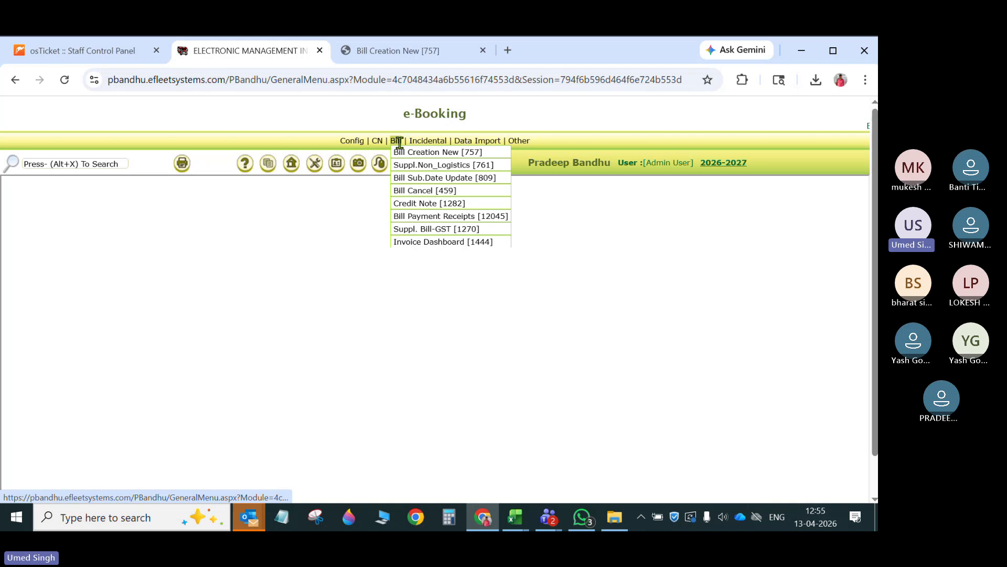
left_click(462, 205)
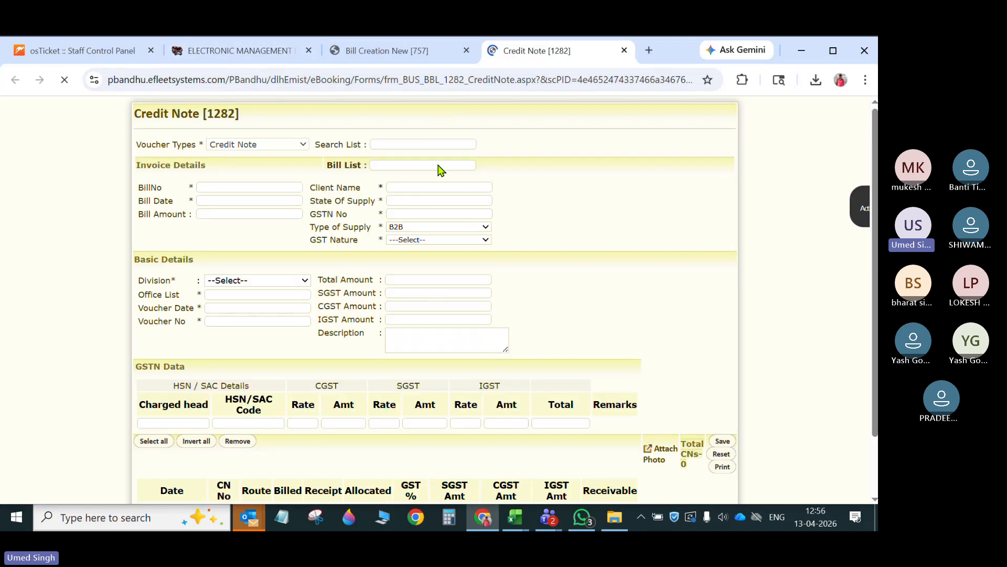
- Load bill testbill123 into the credit note and bring up its consignment note allocation
left_click(438, 165)
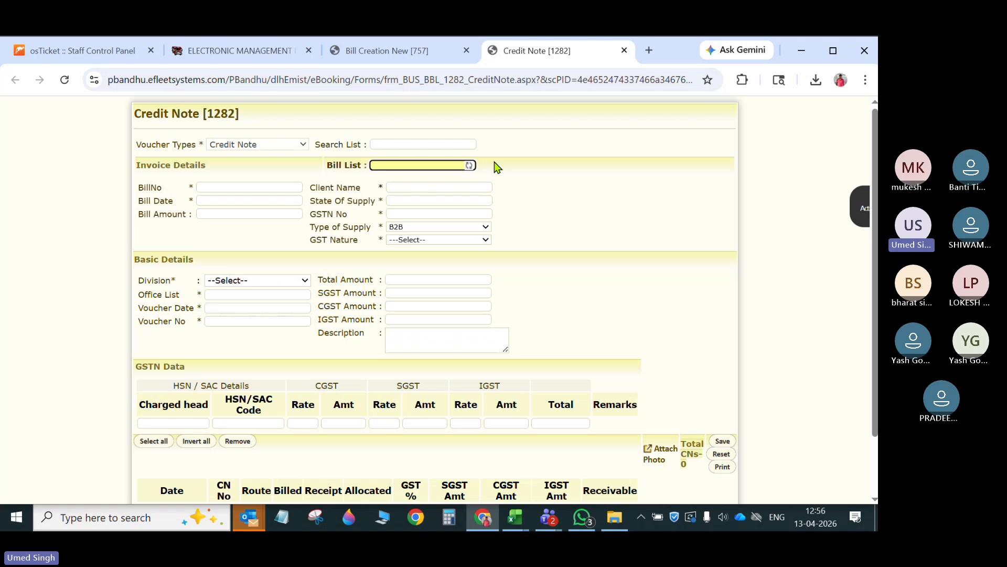
left_click(391, 195)
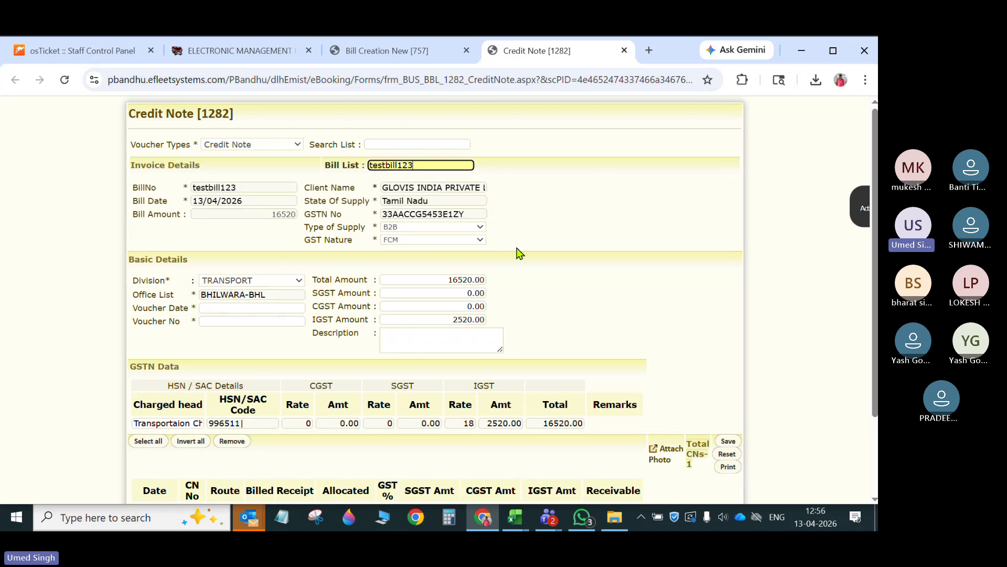
scroll(518, 255, "down", 3)
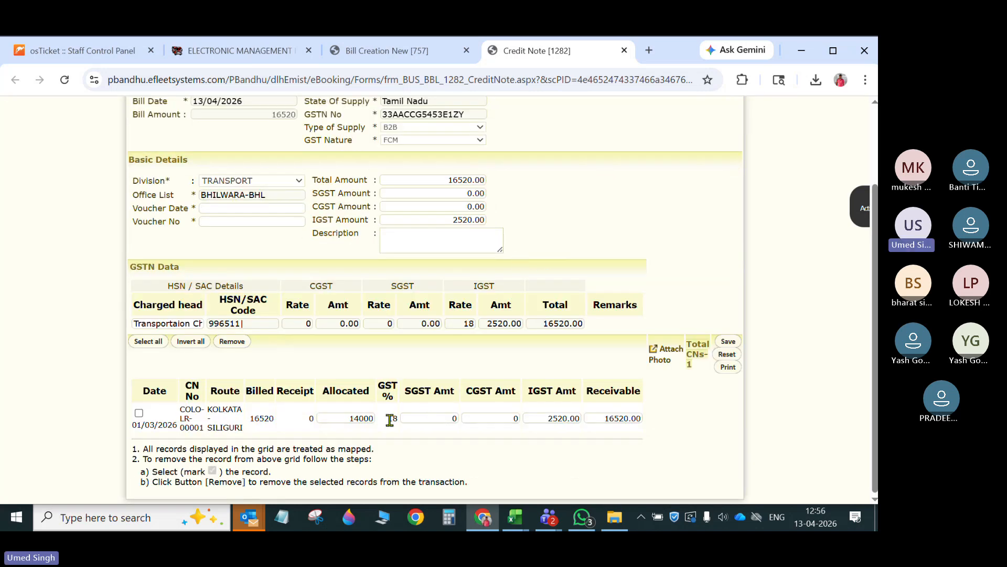
- Allocate 5000 to the consignment note in the credit note's grid and mark its row
left_click(442, 419)
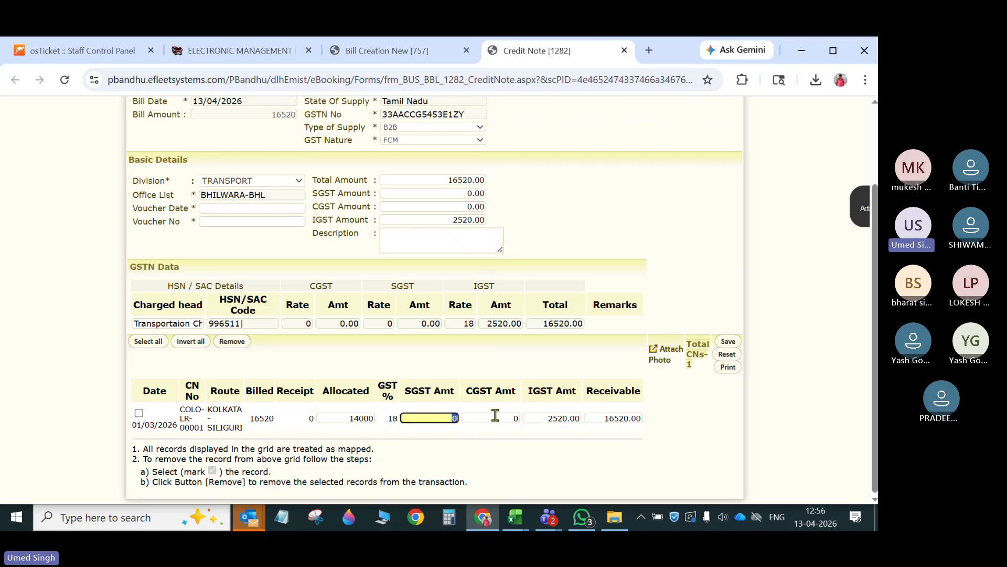
left_click(496, 417)
left_click(371, 419)
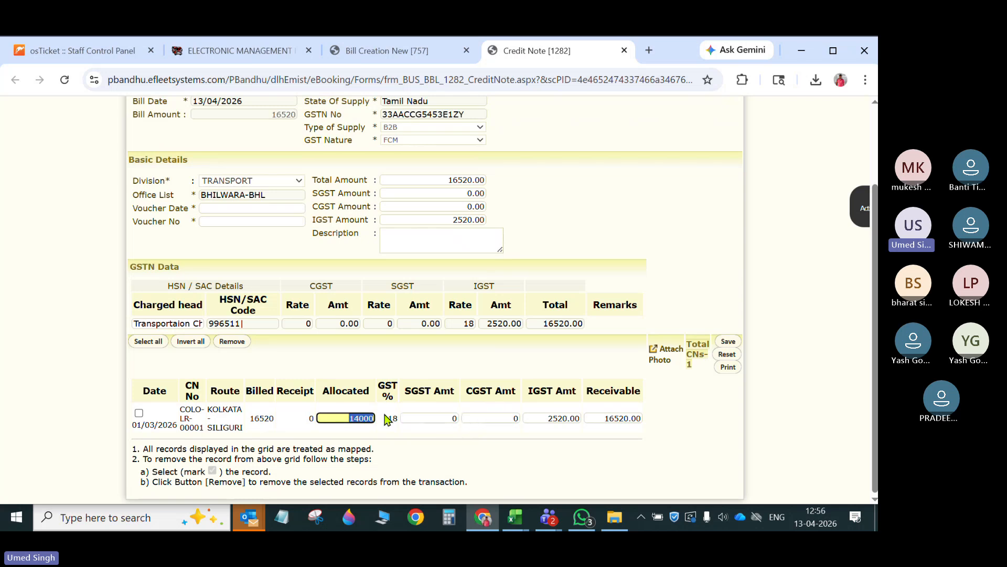
type("5")
left_click(425, 407)
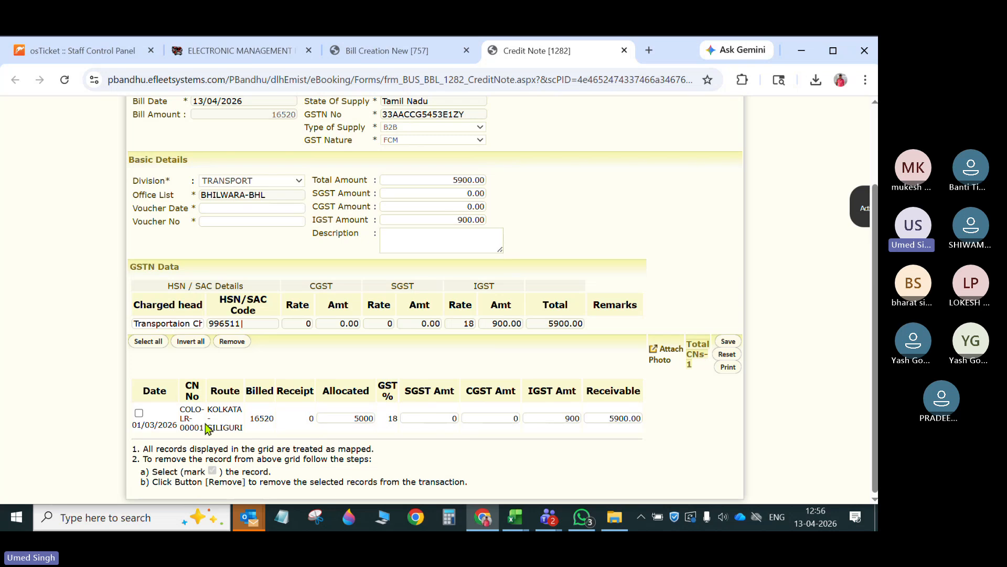
left_click(139, 413)
- Review the credit note's voucher fields and recalculated amounts, and close the page without saving
left_click(259, 208)
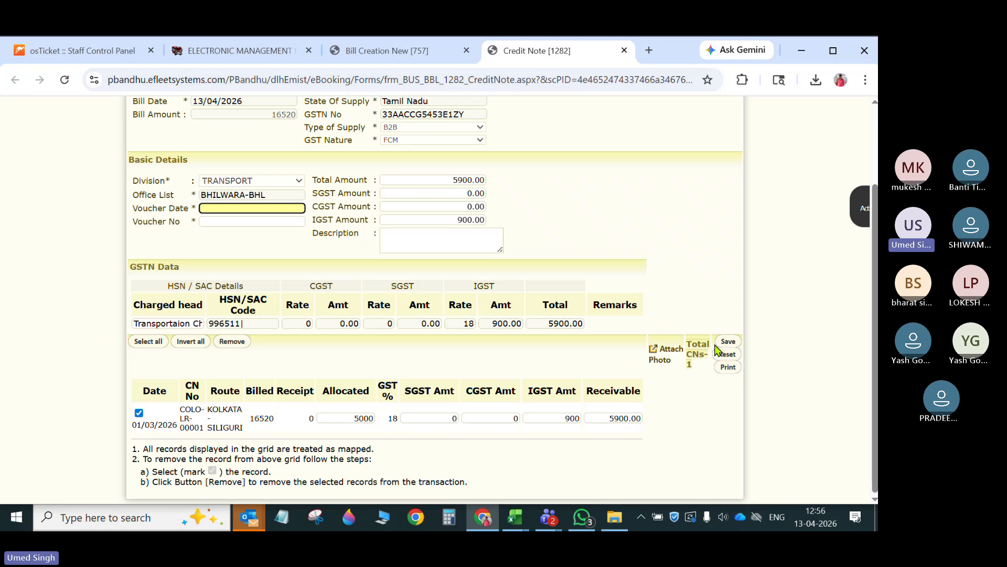
left_click(613, 267)
scroll(613, 266, "up", 3)
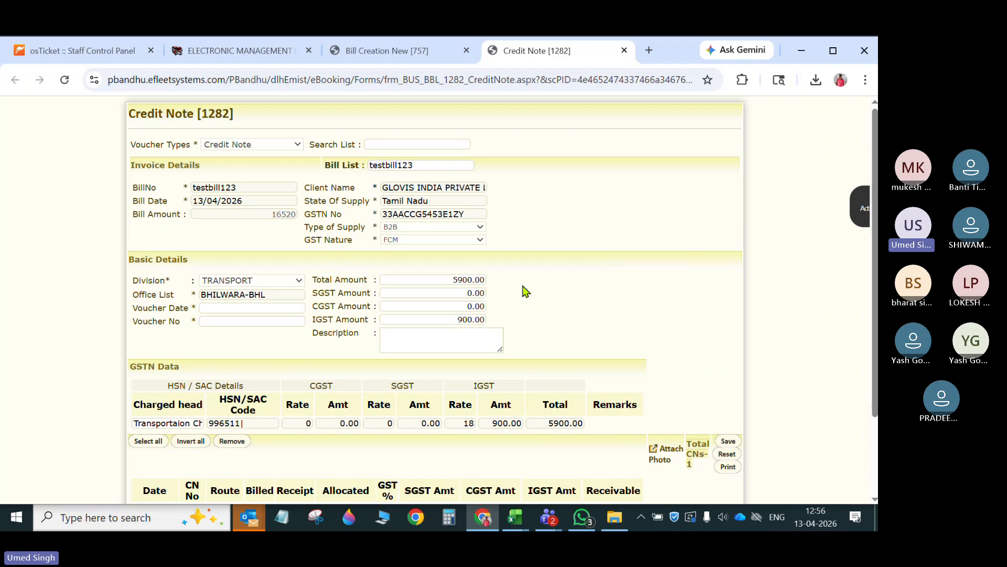
scroll(526, 293, "down", 2)
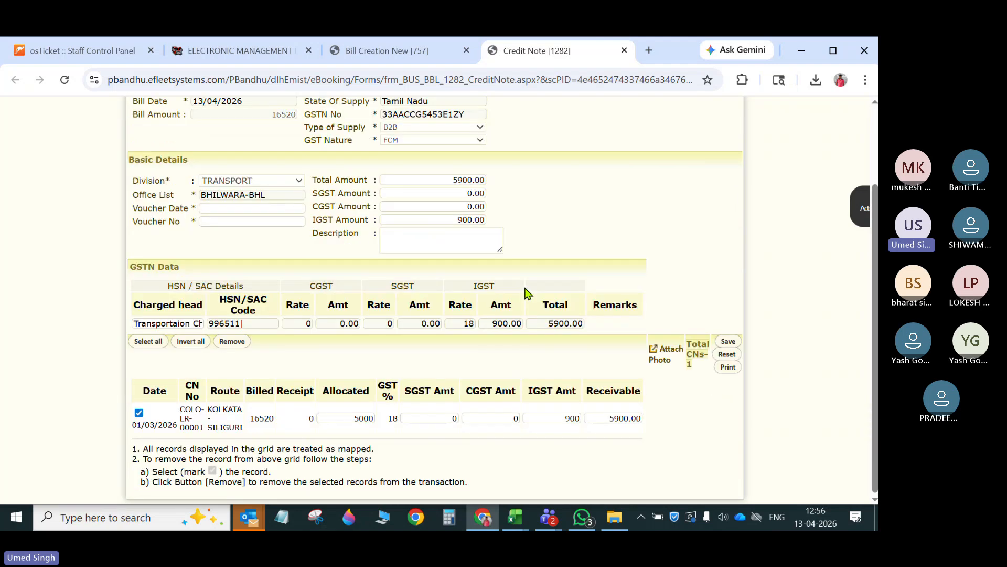
left_click(624, 50)
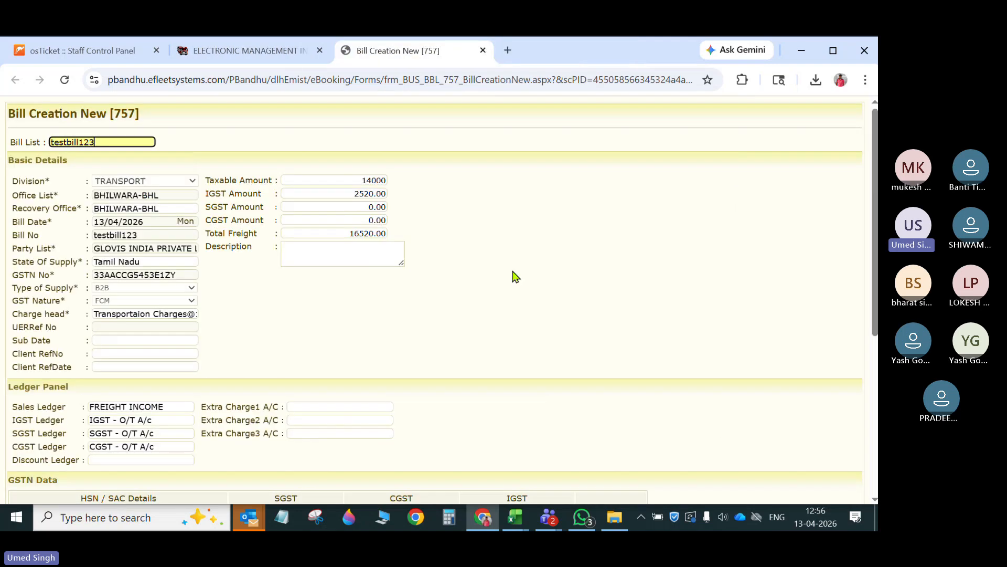
- Return to the e-Booking module and open the Account module in a new browser tab
left_click(435, 272)
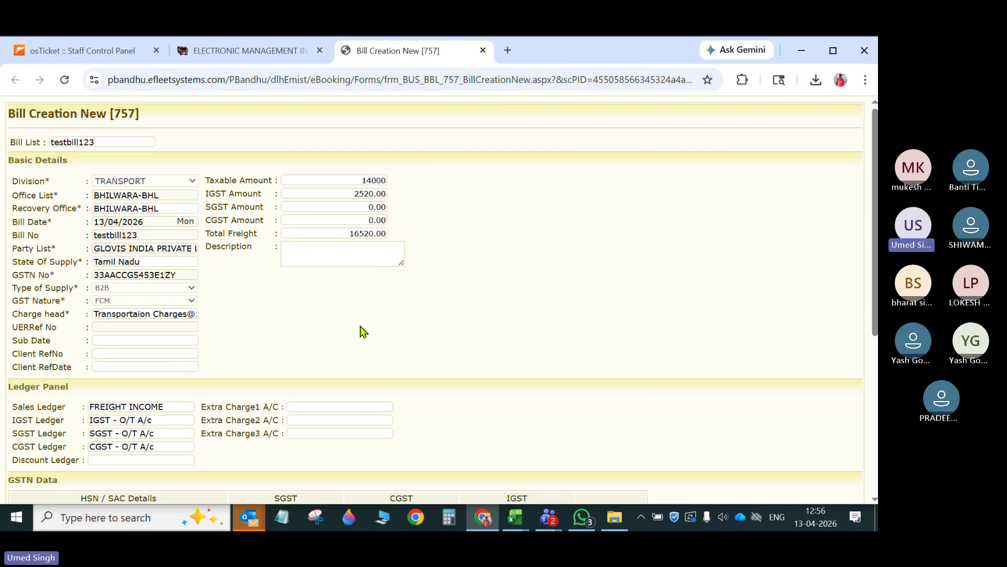
left_click(247, 49)
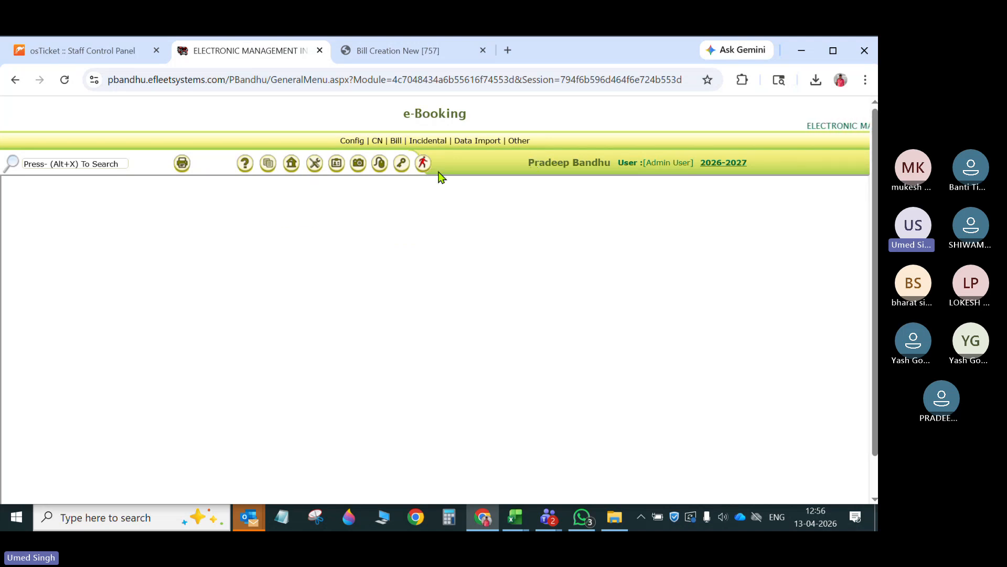
mouse_move(291, 164)
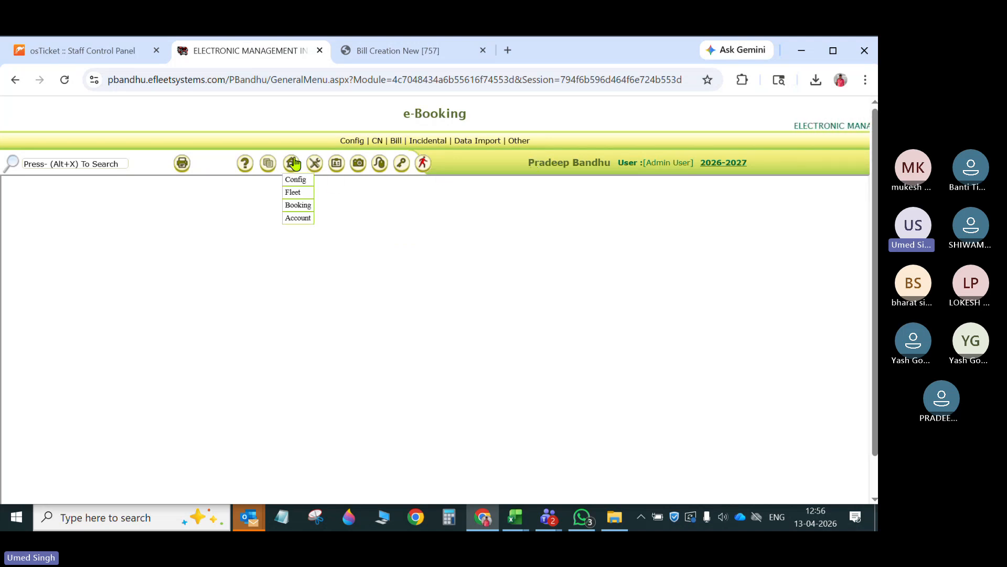
right_click(296, 218)
left_click(336, 236)
left_click(522, 51)
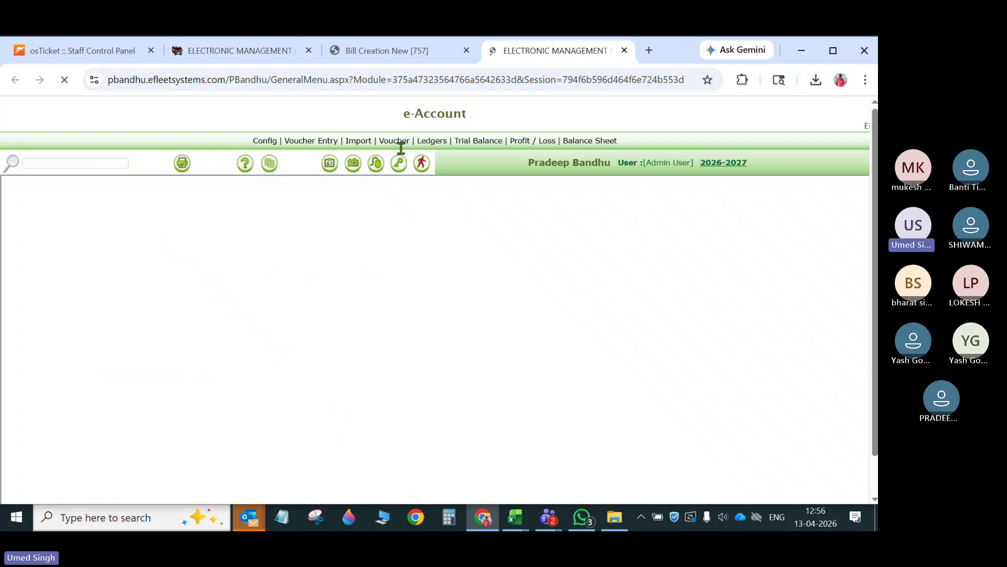
- List the pending entries on the account transaction import page and mark the testbill123 invoice transaction
left_click(370, 152)
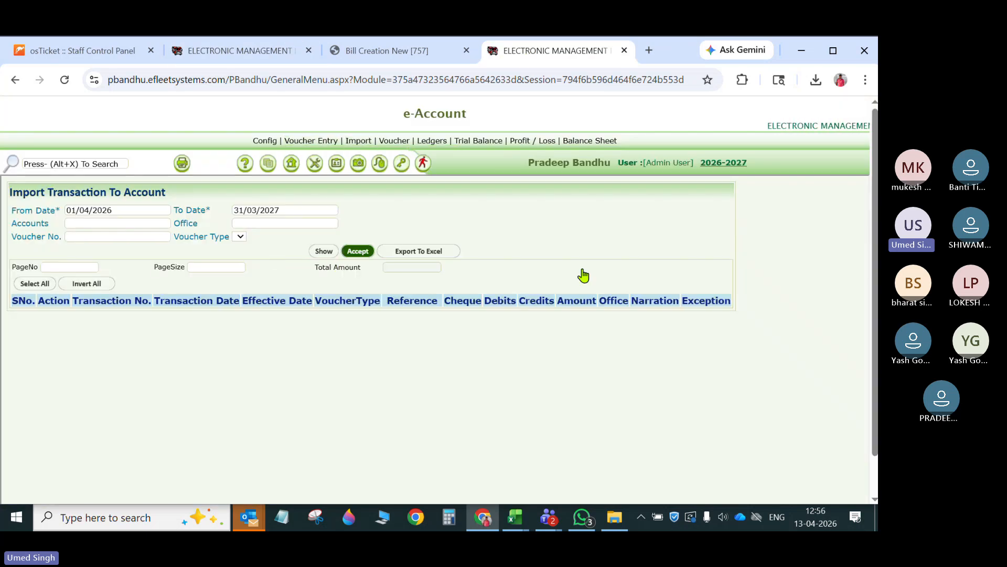
left_click(366, 252)
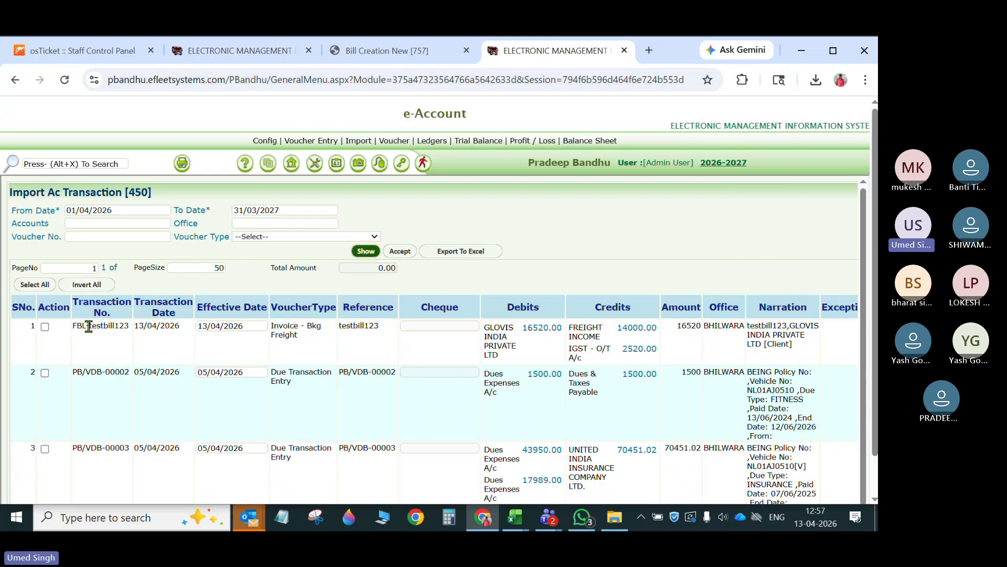
left_click_drag(88, 325, 140, 327)
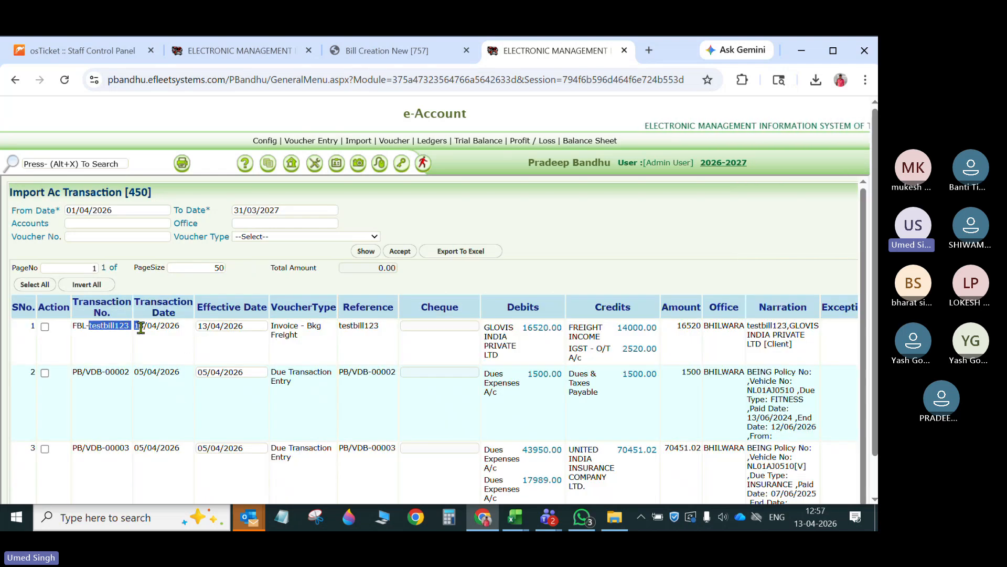
left_click(511, 346)
left_click(44, 326)
left_click(400, 253)
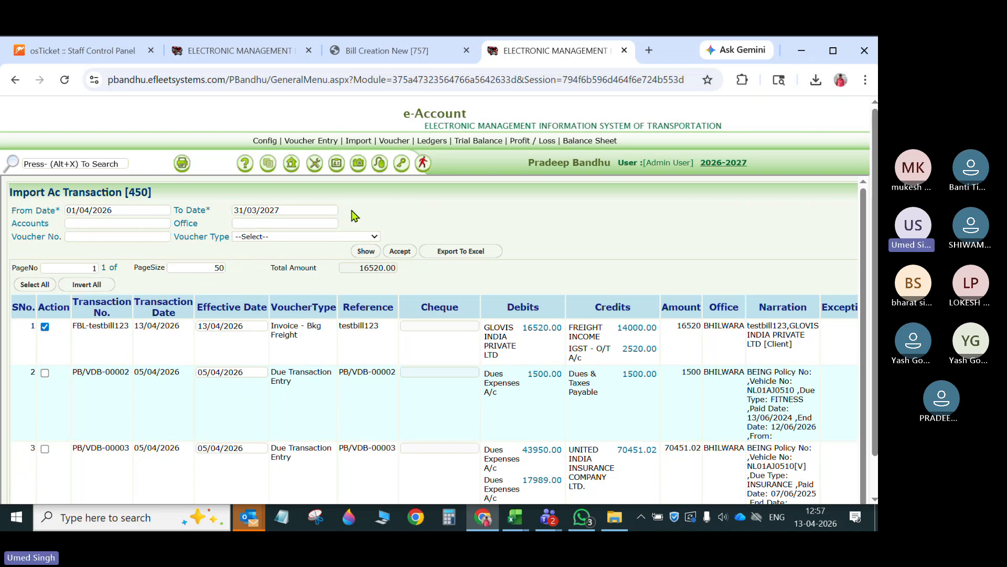
- Review bill testbill123's amounts and consignment note details on the Bill Creation page
left_click(386, 54)
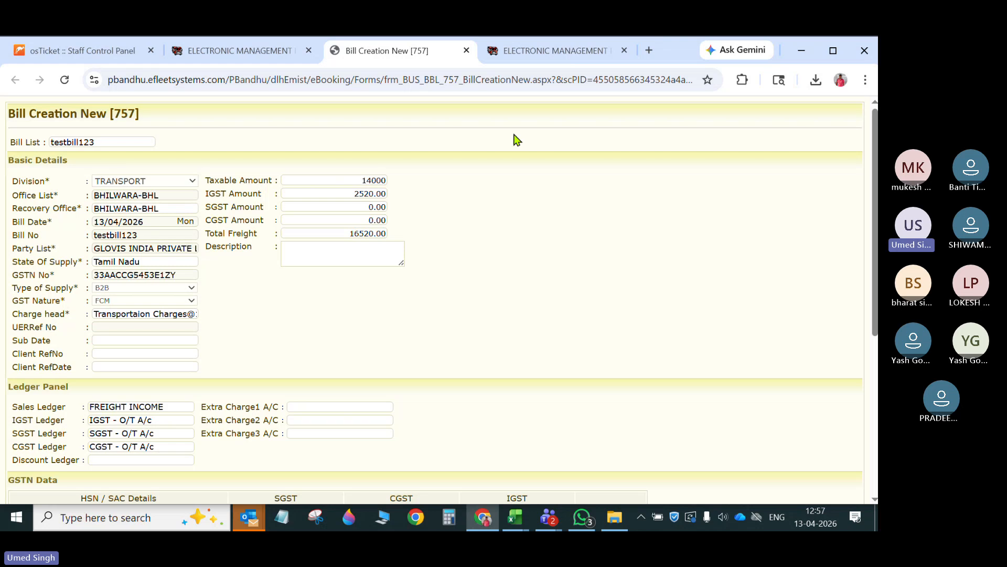
scroll(434, 357, "down", 5)
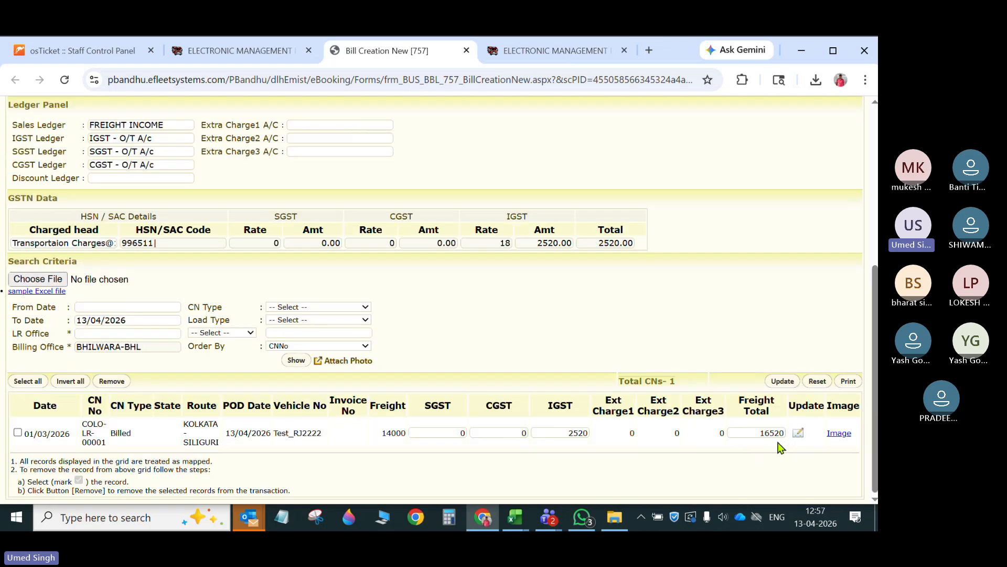
scroll(540, 290, "up", 6)
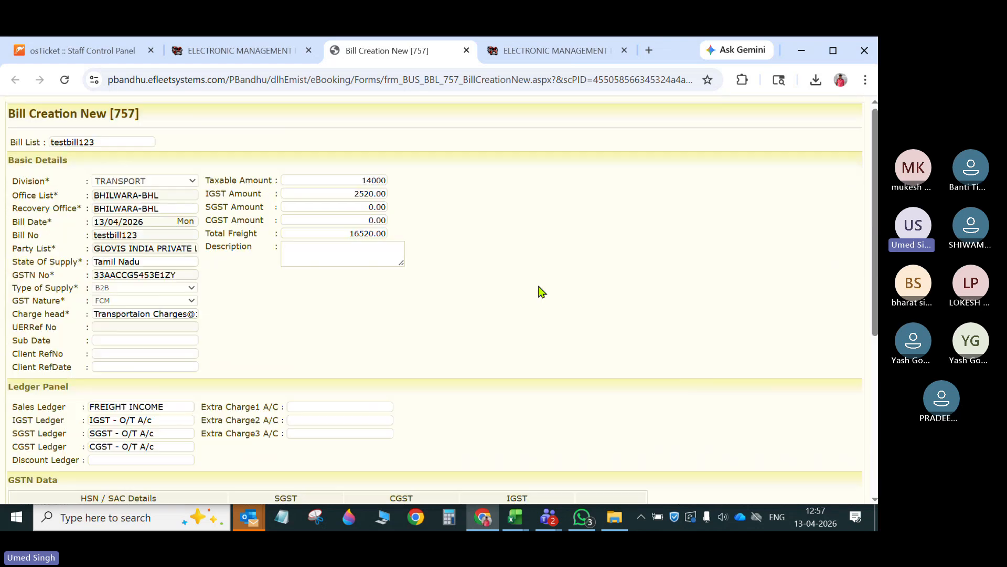
- Return to the e-Booking module and open the Bill Payment Receipts page
left_click(238, 51)
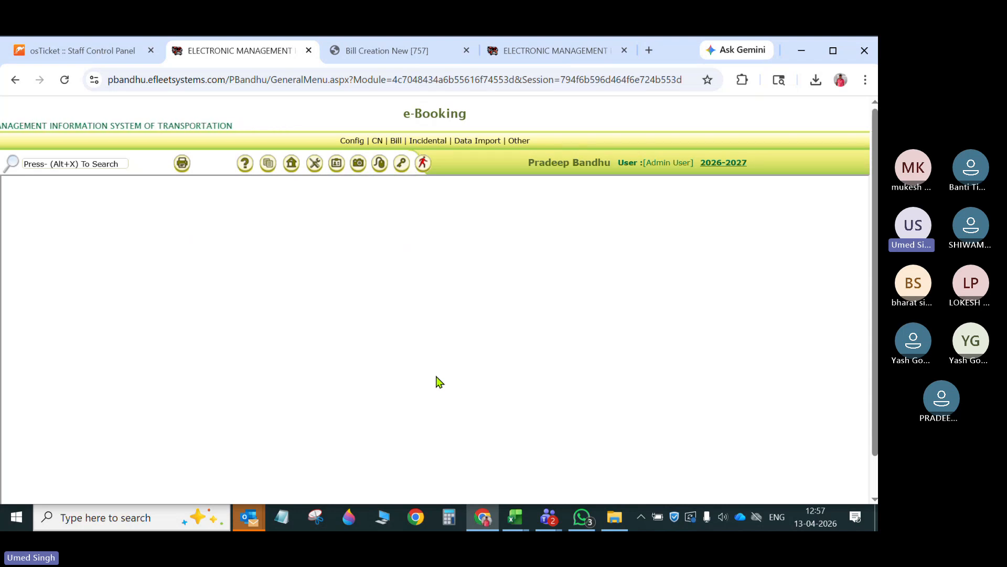
left_click(422, 50)
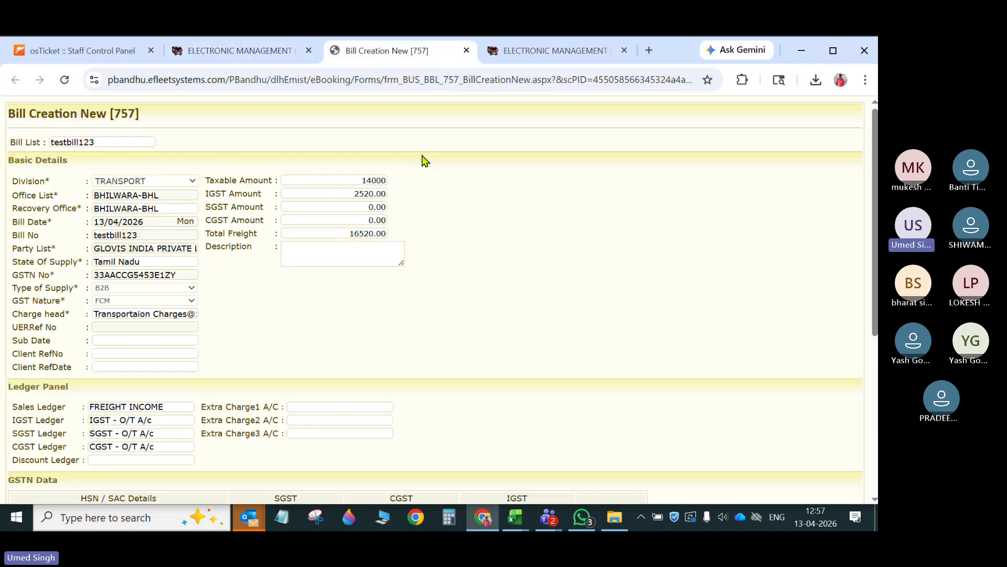
left_click(243, 53)
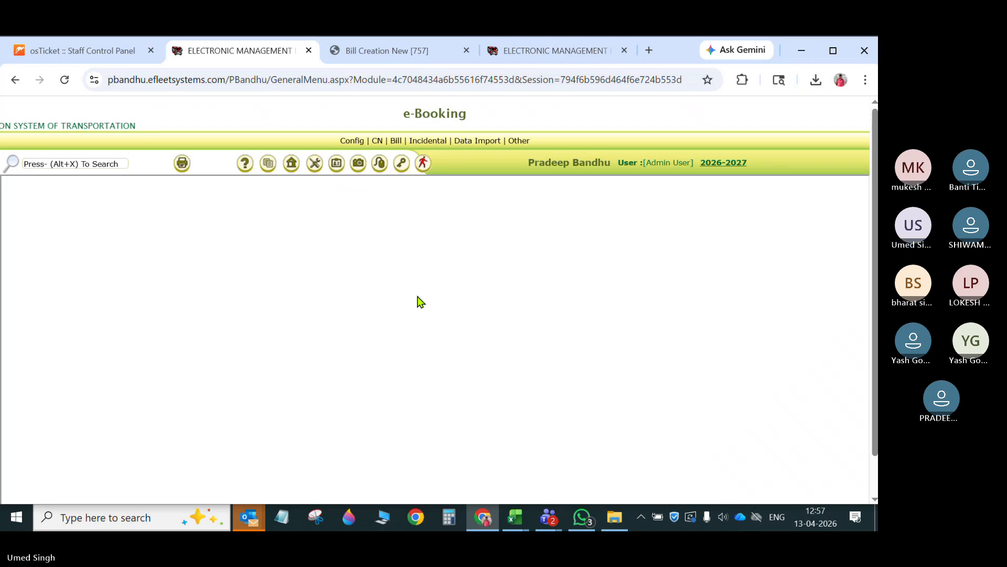
mouse_move(395, 141)
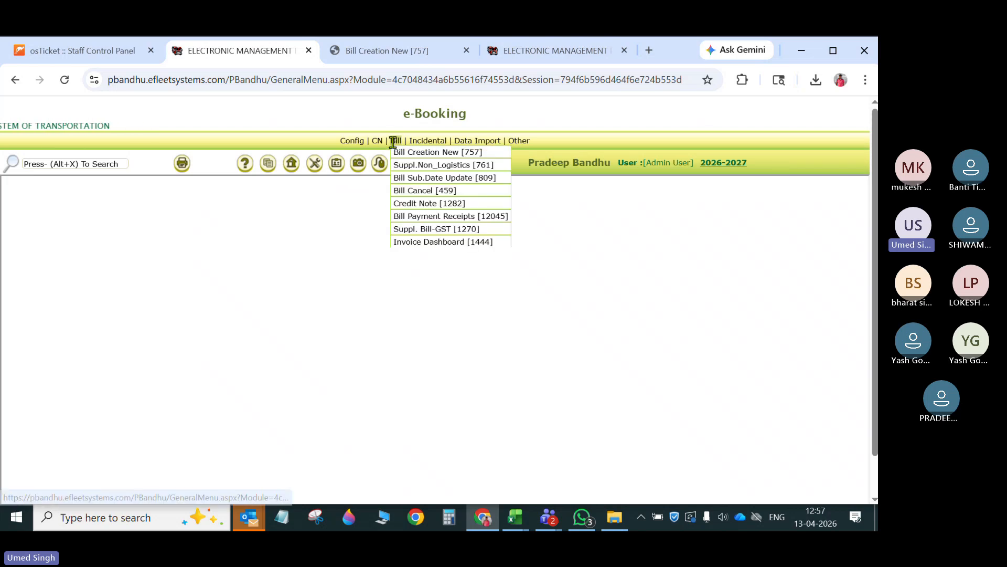
left_click(442, 219)
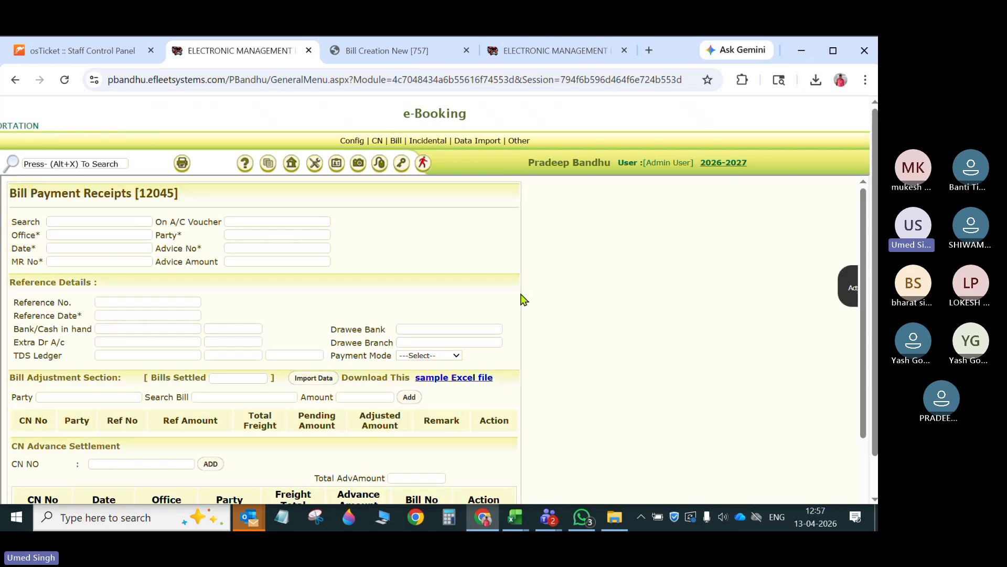
- Set the receipt's office to BHILWARA-BHL, its date to 13/04/2026 and its MR number to MR678
left_click(113, 233)
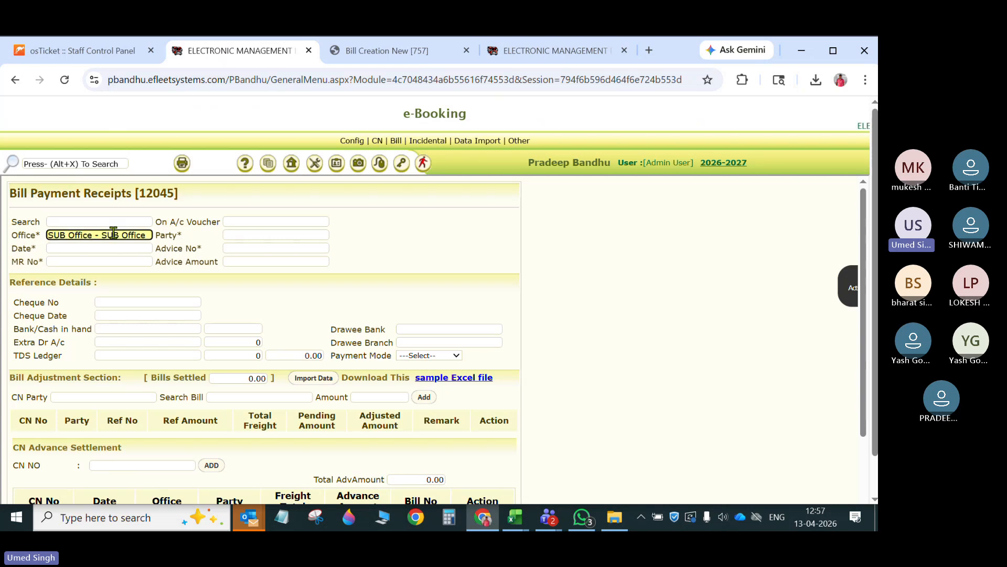
key("ctrl+a")
type("bhil")
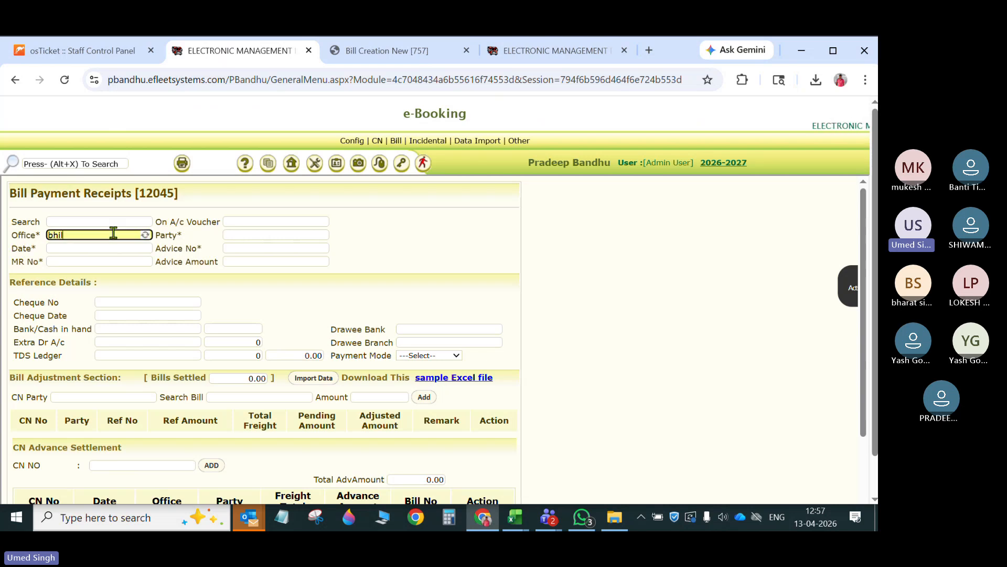
key("Tab")
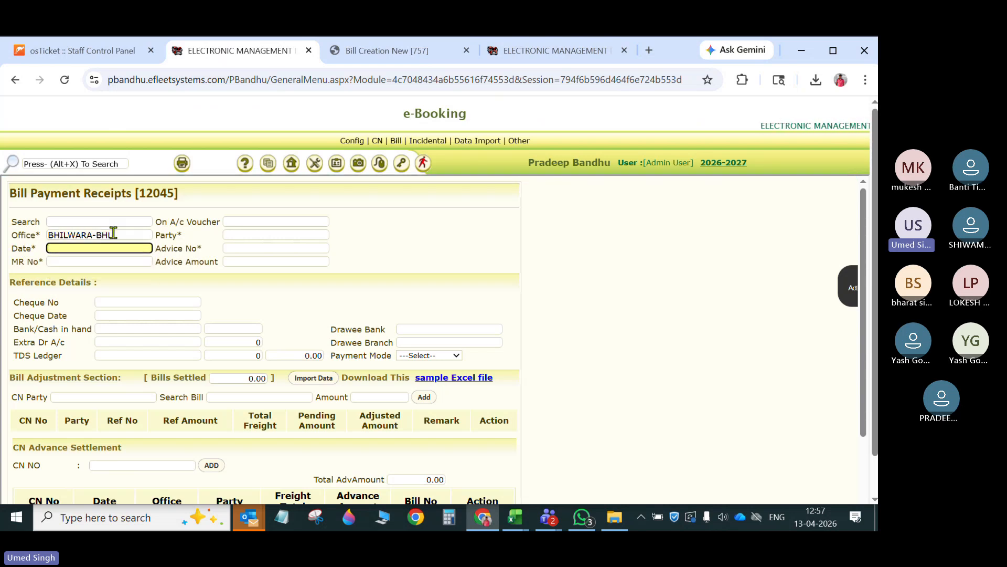
type(".")
key("Tab")
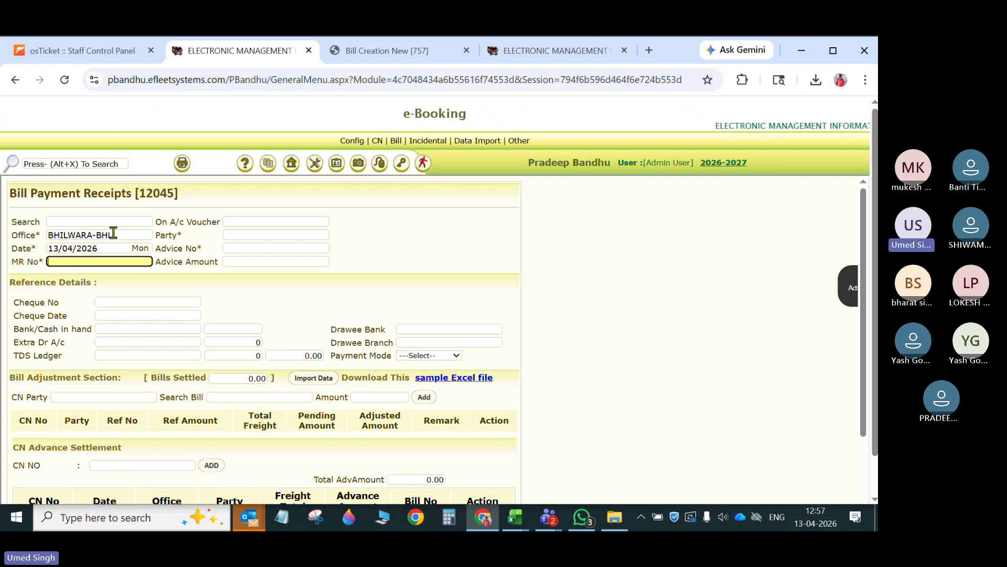
type("MR678")
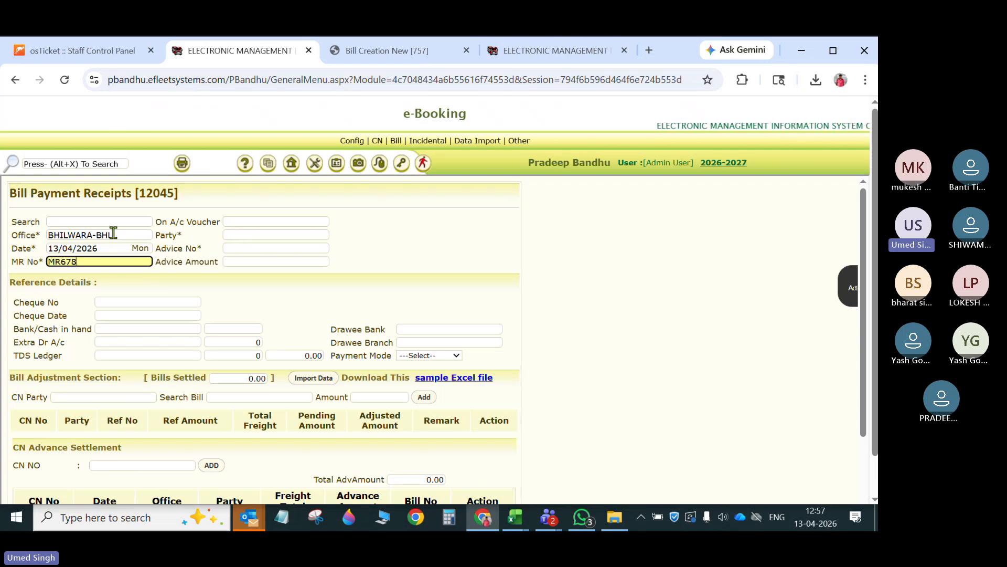
key("Tab")
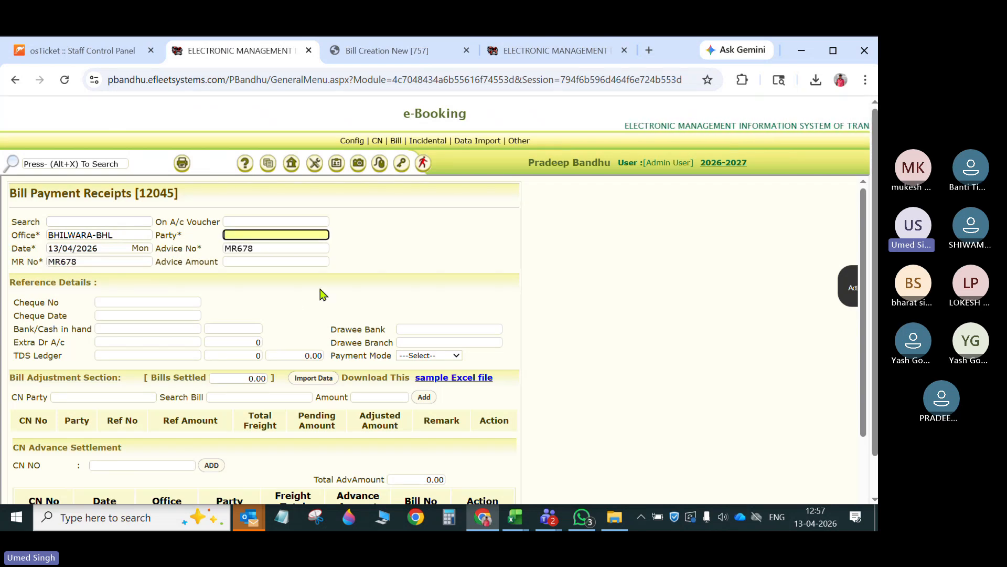
- Choose GLOVIS INDIA PRIVATE LTD as the receipt's party
type("GLO")
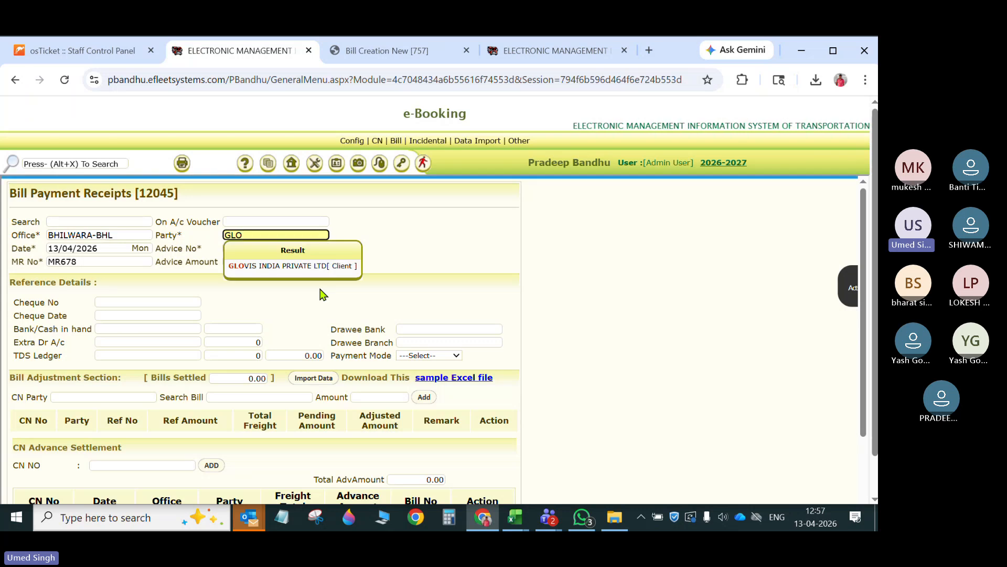
key("Down")
key("Return")
key("Tab")
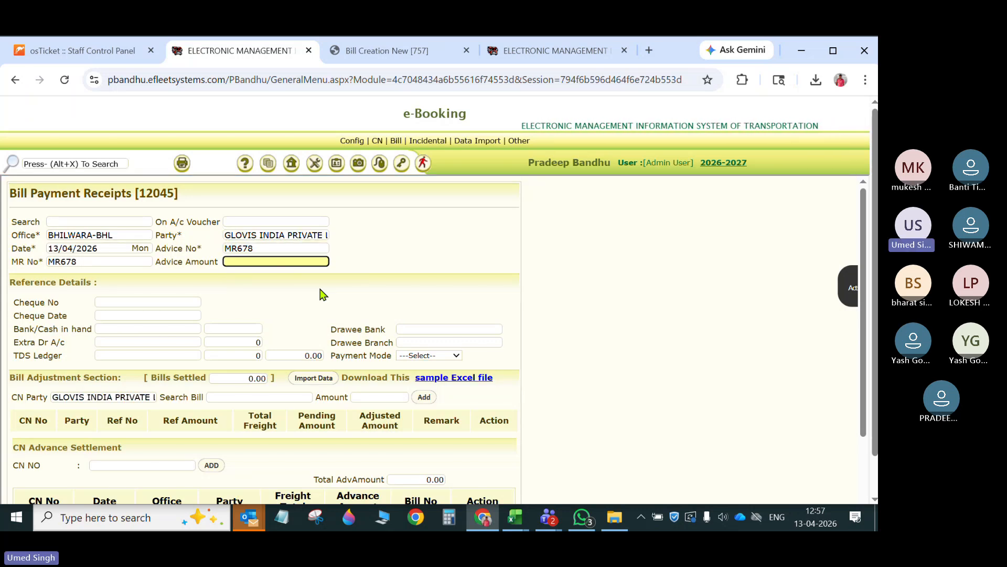
- Check the total freight on bill testbill123 and set the receipt's advice amount to 16520
left_click(454, 53)
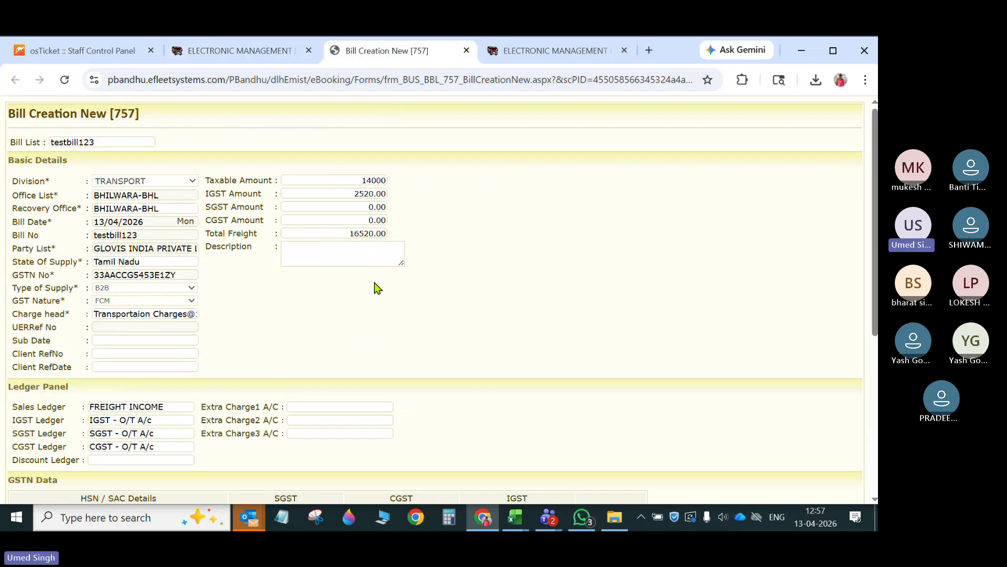
left_click(249, 50)
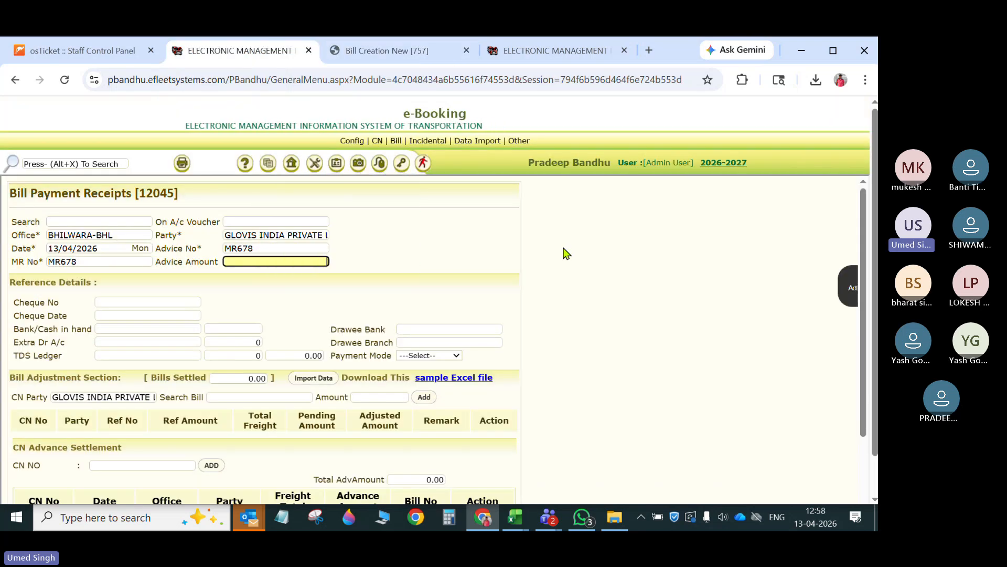
left_click(273, 261)
type("1652")
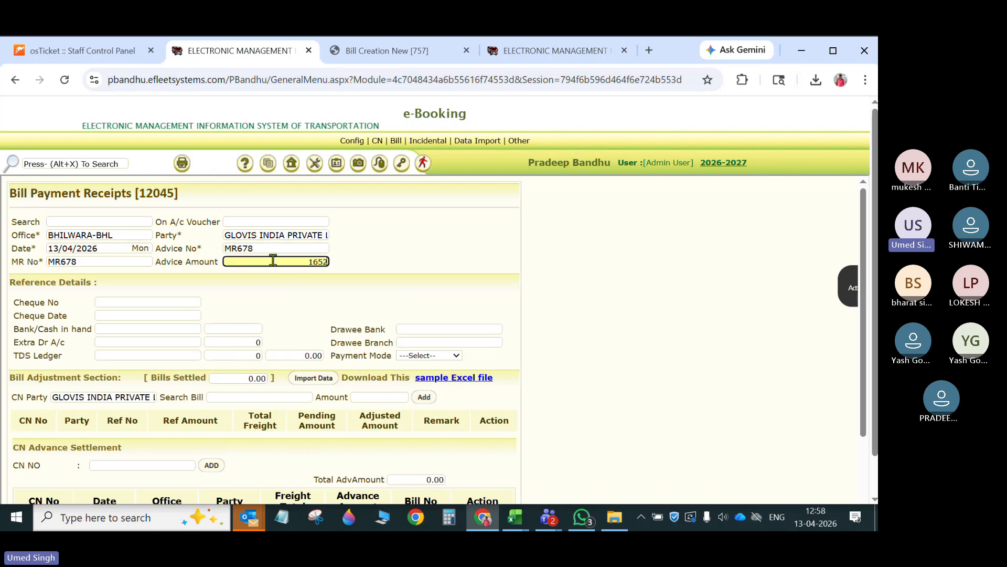
type("0")
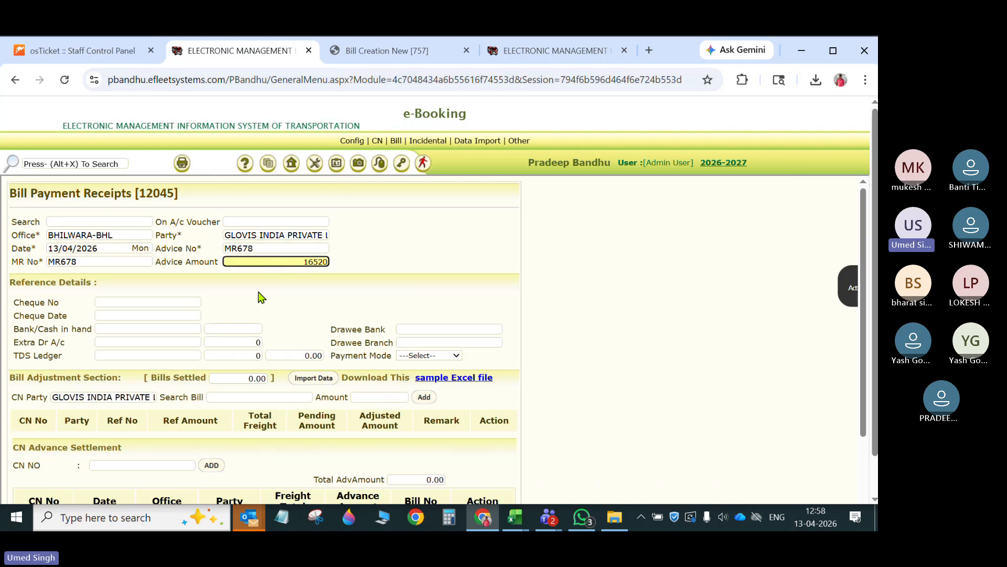
- Set the receipt's bank/cash account to HDFC BANK LIMITED [B] with an amount of 16000
left_click(169, 328)
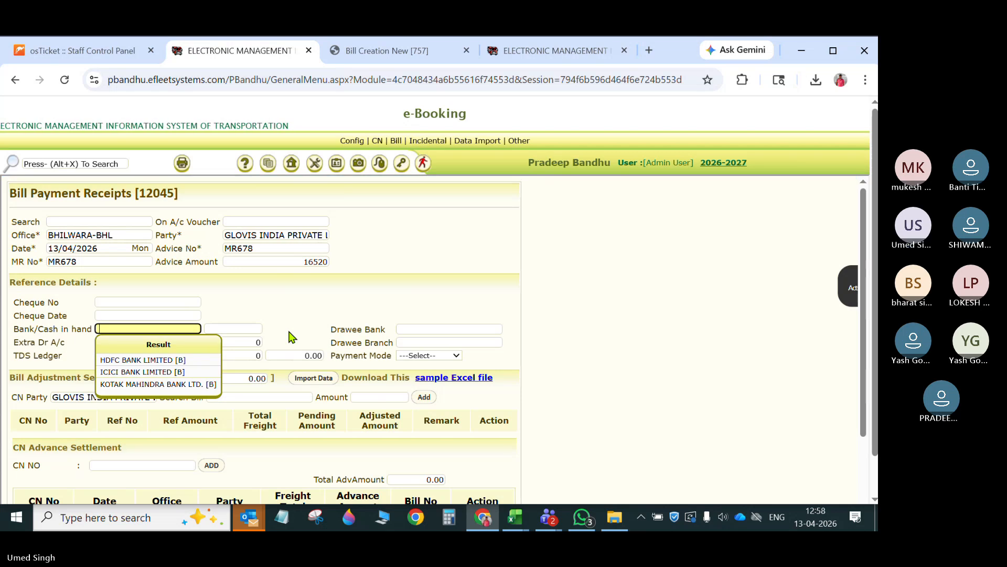
key("Down")
key("Return")
type("1")
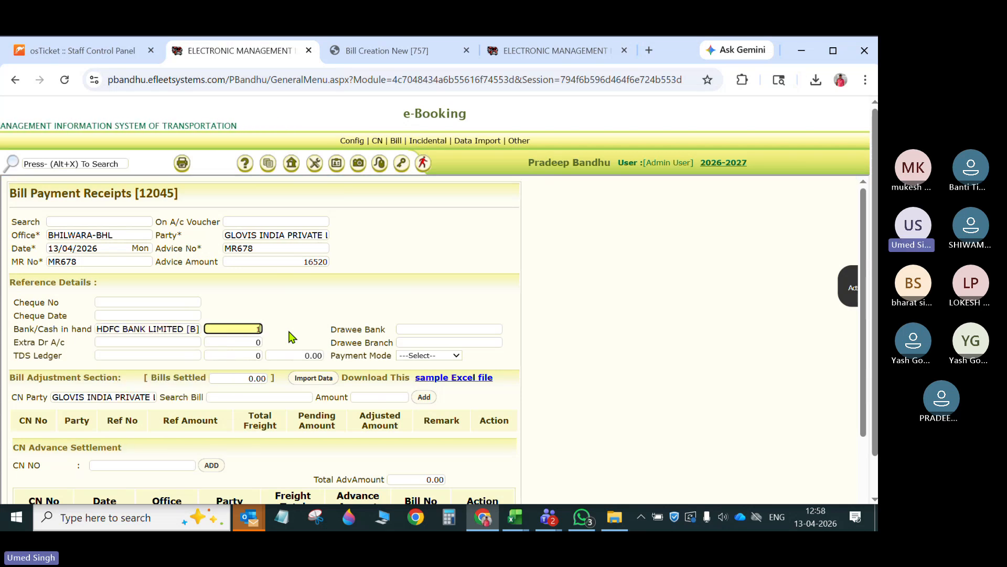
type("6000")
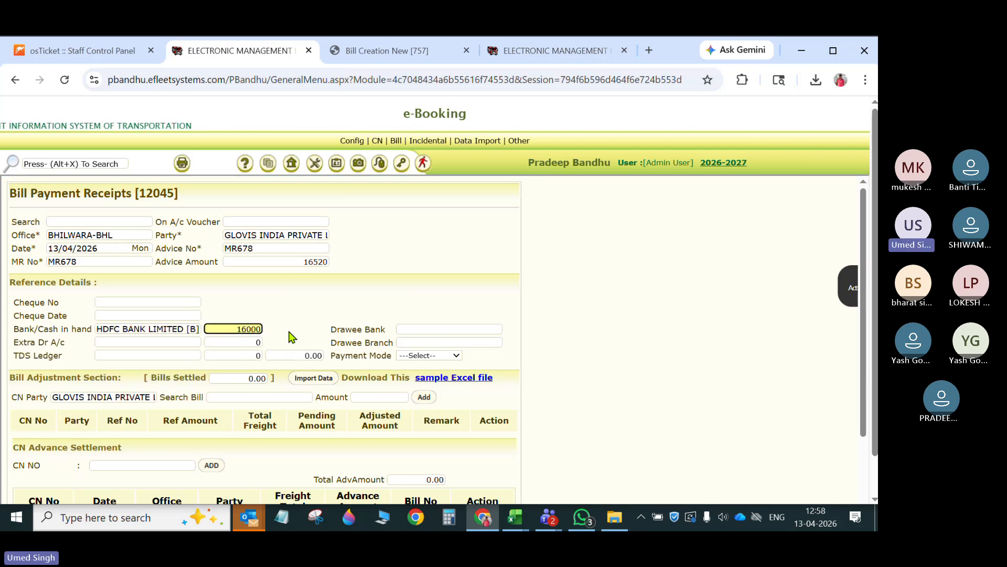
- Choose the 194C TDS ON CONTRACT ledger as the receipt's TDS ledger and set its amount to 520
left_click(177, 355)
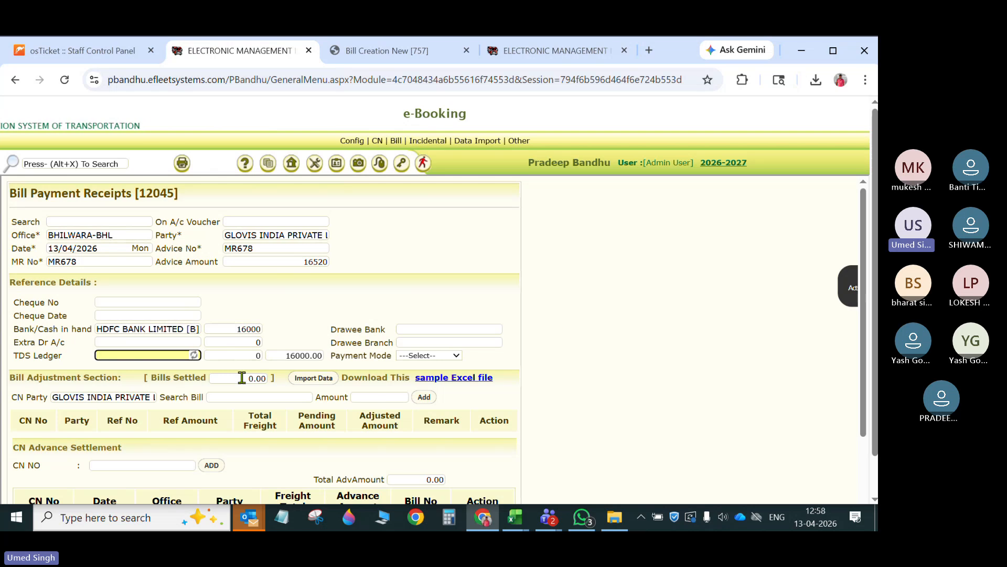
left_click(160, 397)
left_click(234, 356)
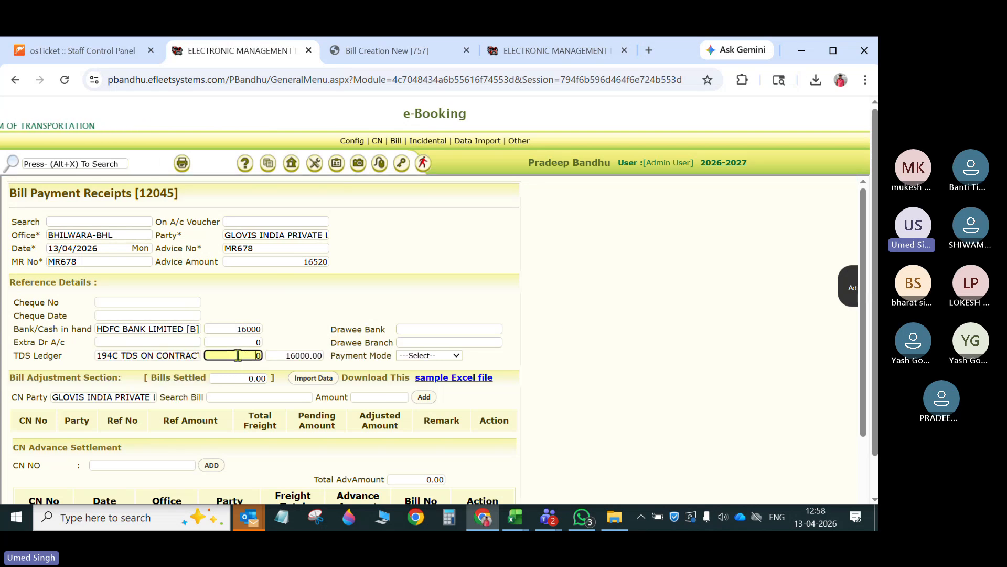
type("2")
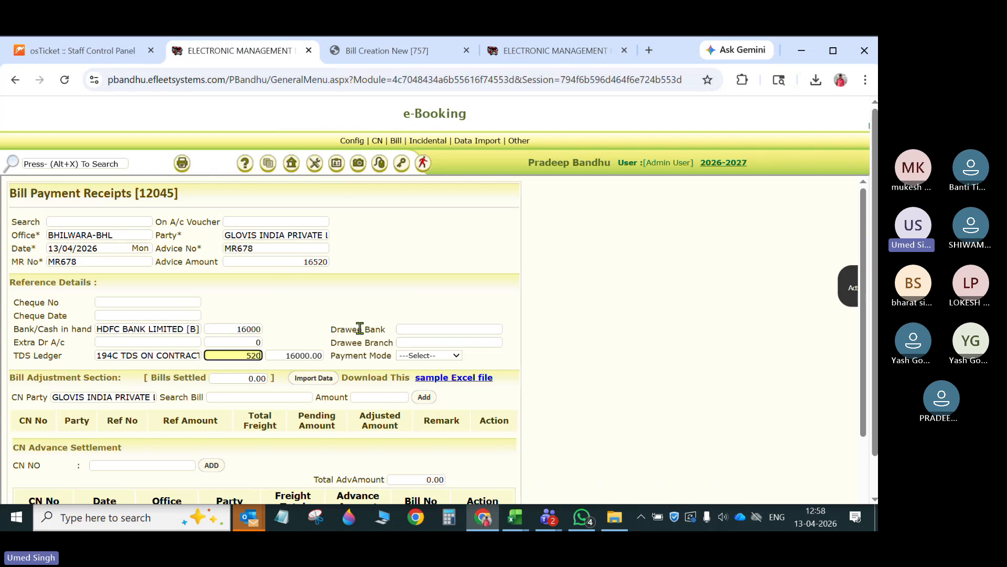
left_click(360, 328)
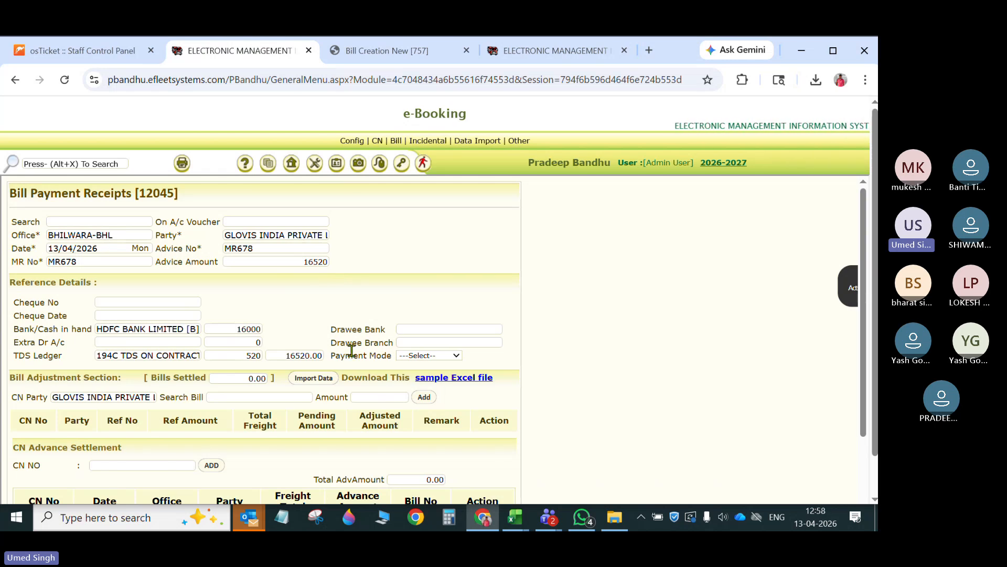
- Add bill testbill123 with an amount of 16520 to the receipt's bill adjustments
scroll(362, 342, "down", 1)
left_click(269, 330)
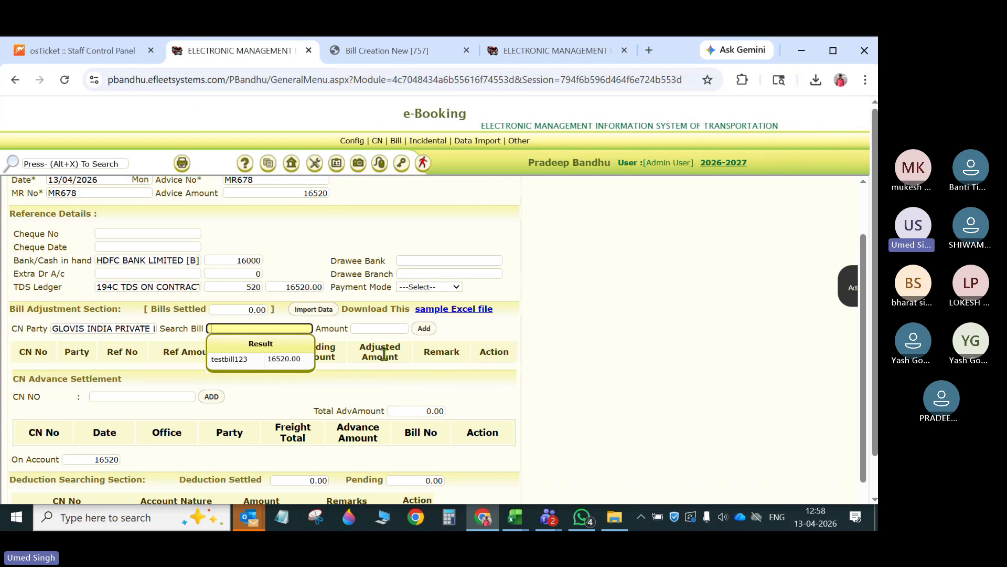
left_click(294, 359)
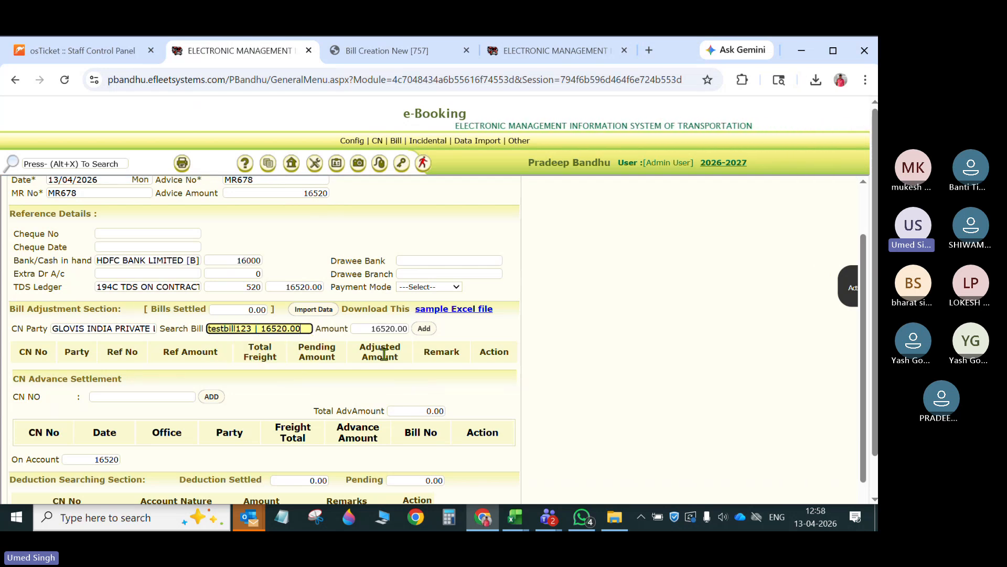
left_click(423, 329)
- Review the receipt's adjustment, deduction and narration sections, look at the e-Account Import Ac Transaction page, and return to the receipt
scroll(321, 476, "down", 3)
scroll(141, 437, "down", 1)
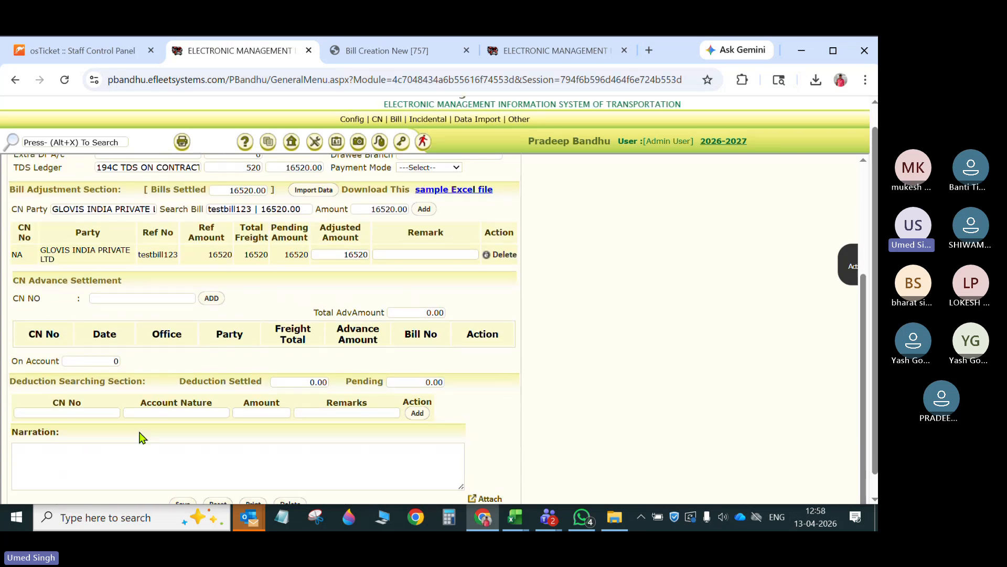
scroll(142, 437, "down", 1)
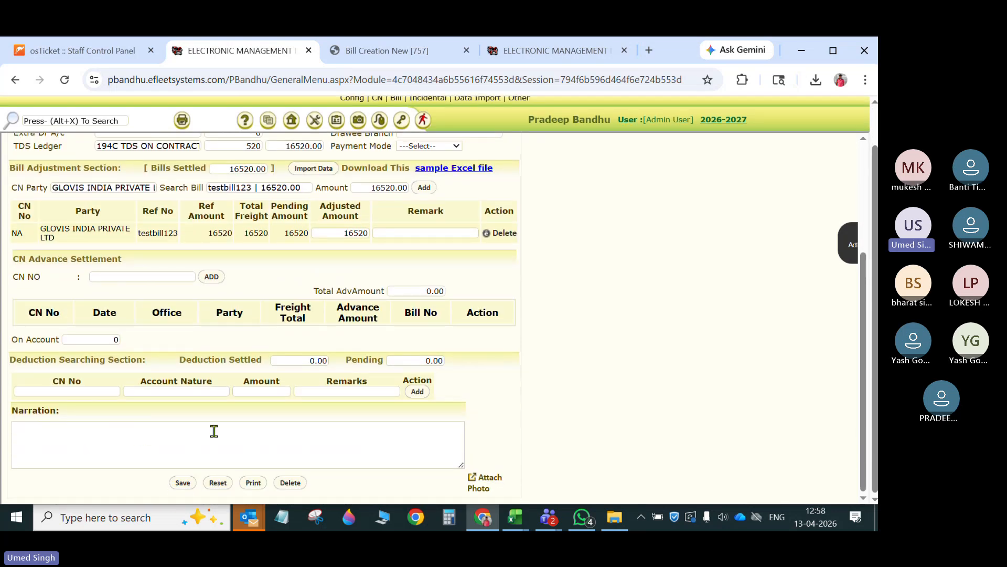
scroll(214, 430, "up", 4)
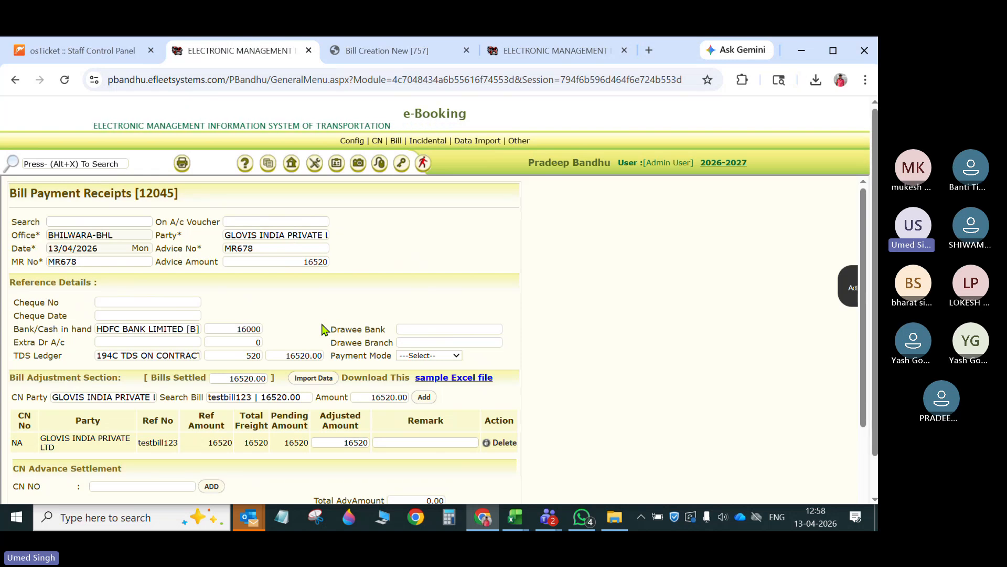
left_click(547, 45)
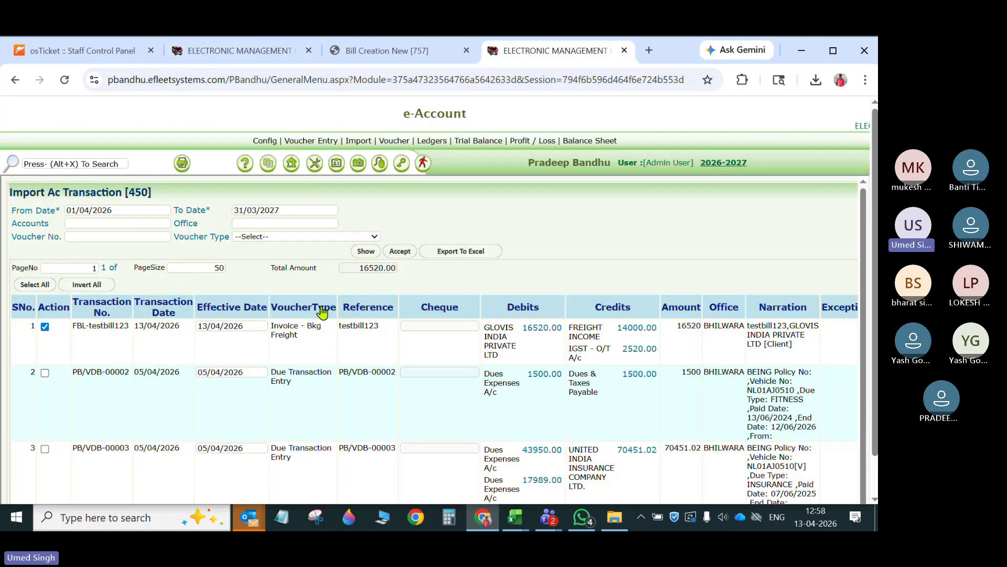
left_click(243, 52)
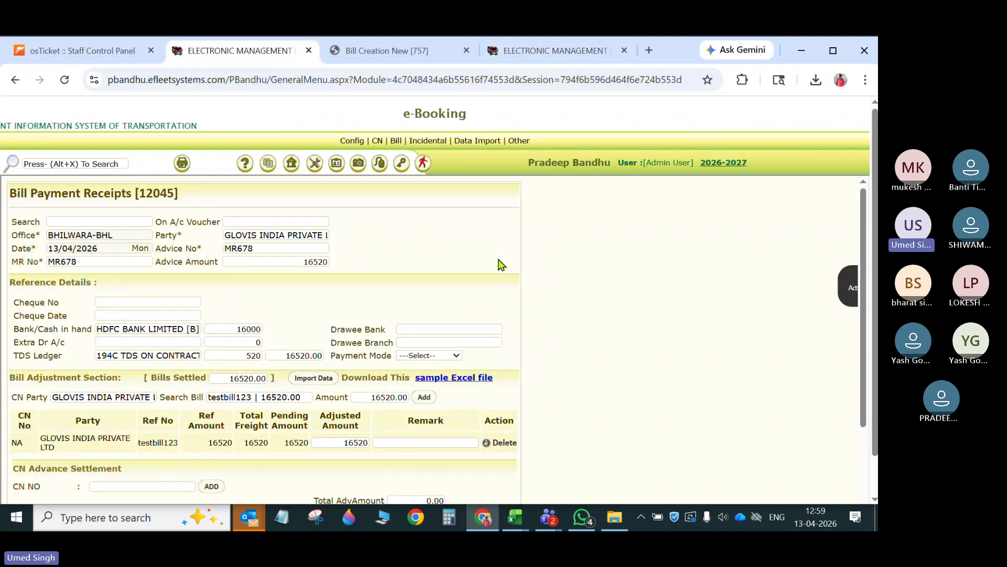
- Try to save the bill payment receipt, dismiss the resulting message and recheck the receipt's entries
scroll(209, 393, "down", 3)
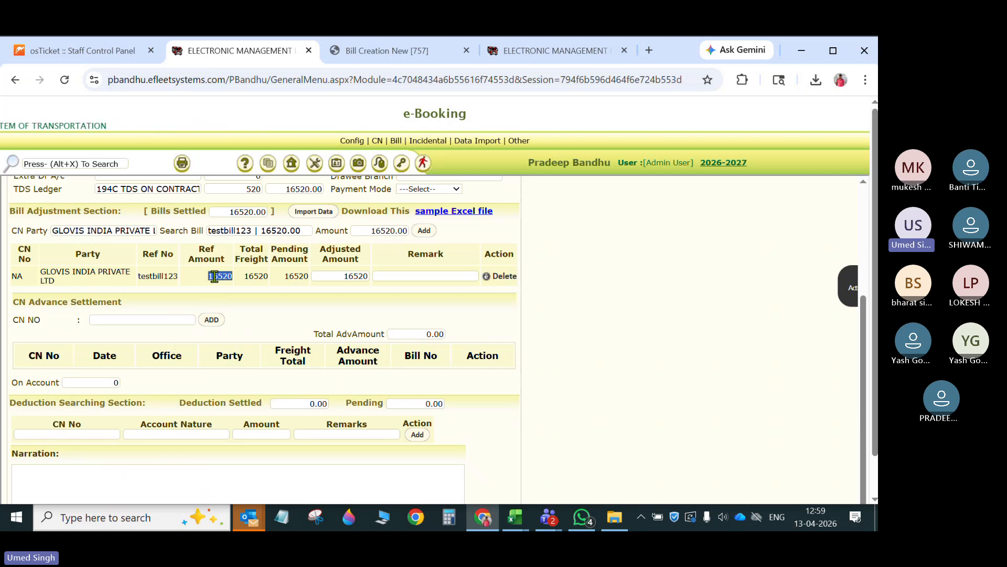
scroll(168, 436, "down", 1)
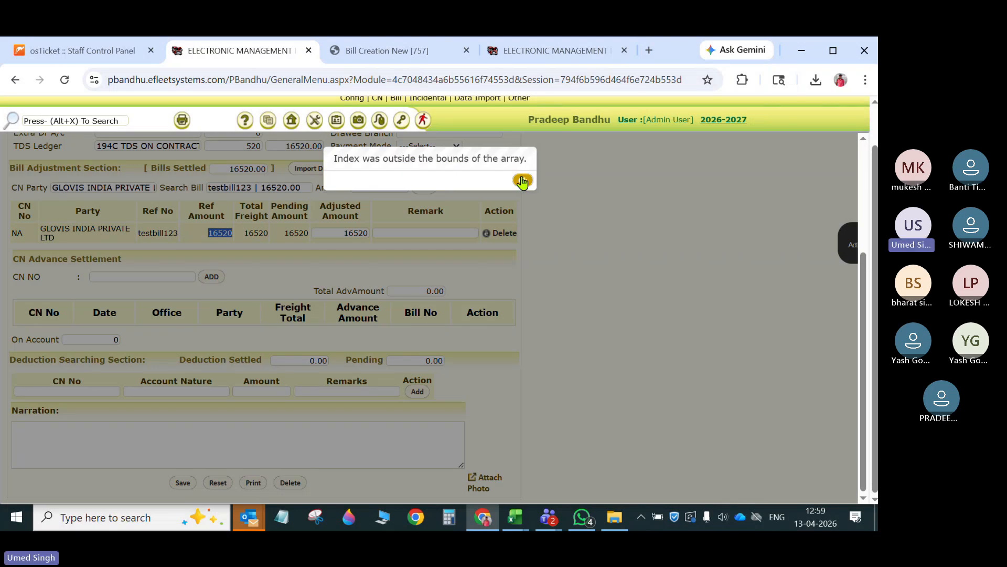
left_click(522, 181)
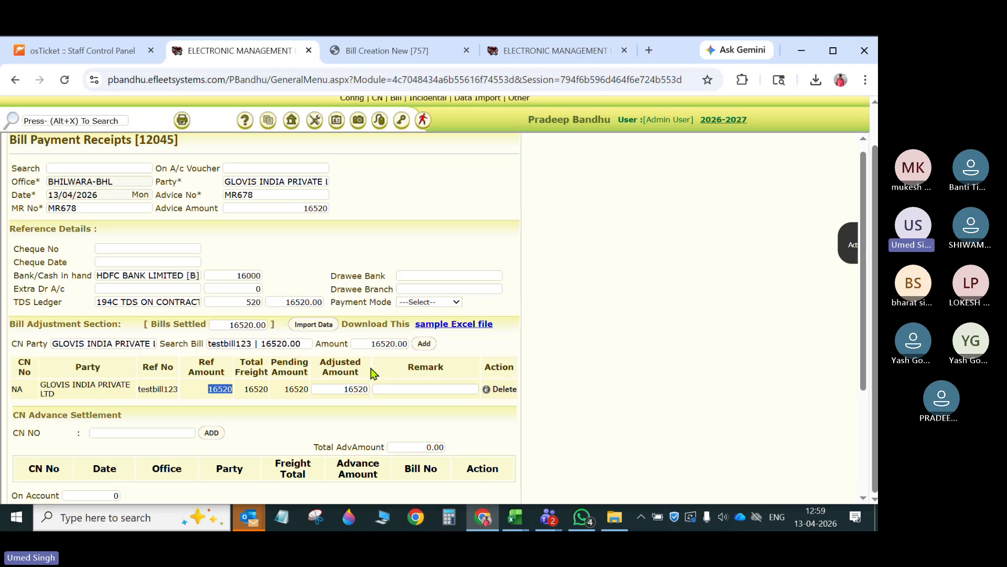
scroll(354, 453, "down", 1)
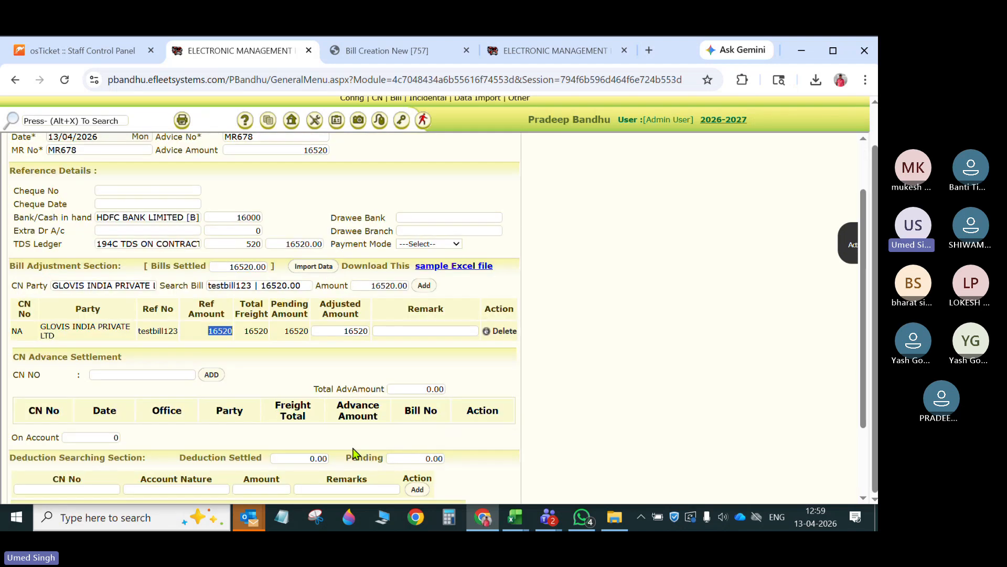
scroll(354, 452, "up", 1)
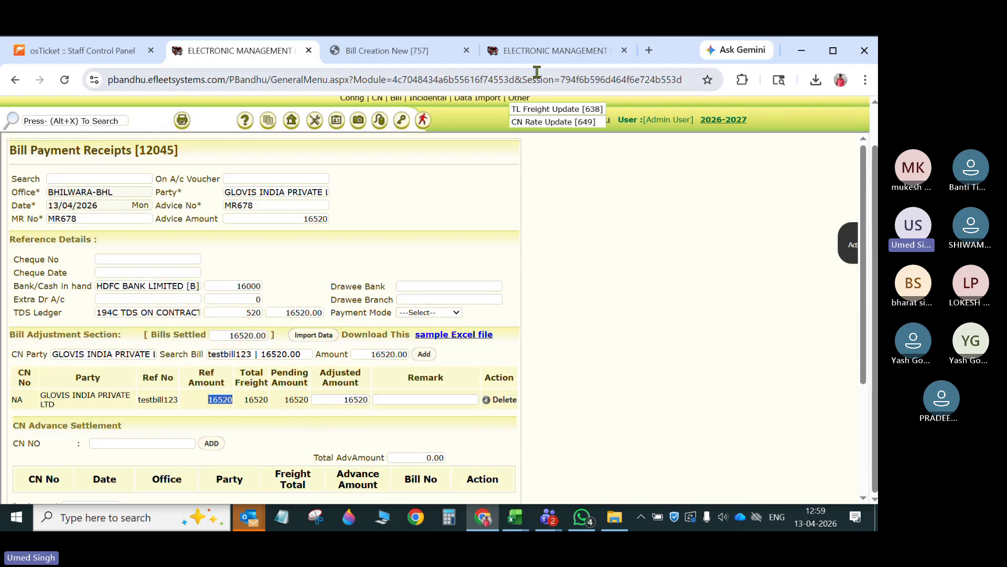
- Revisit the Import Ac Transaction page in e-Account and switch to the Microsoft Teams meeting window
left_click(546, 51)
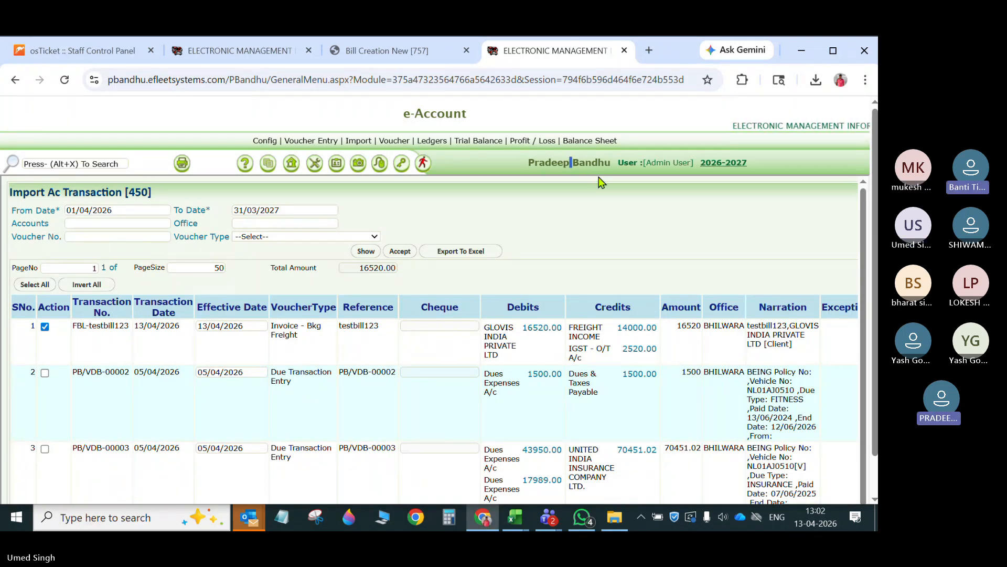
double_click(592, 390)
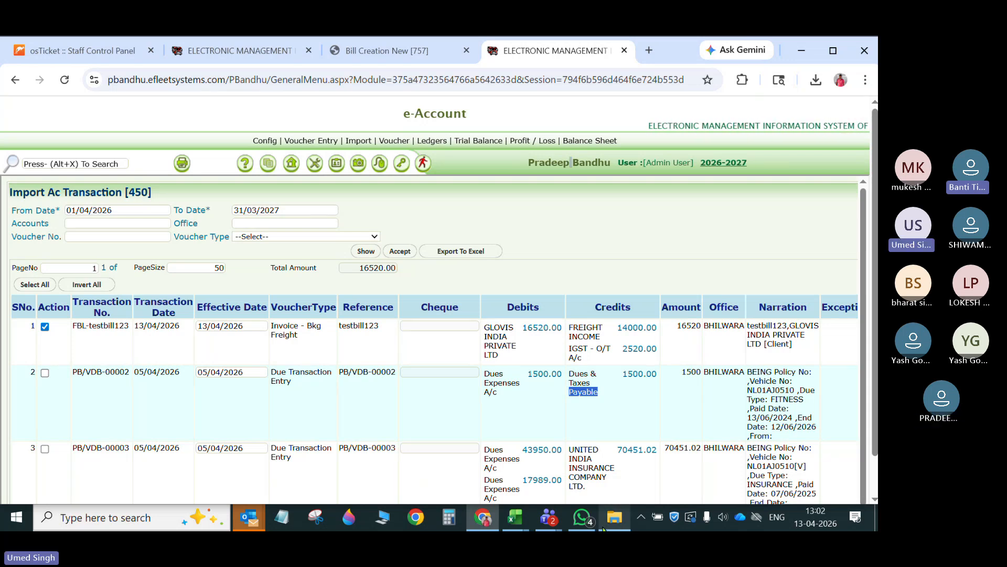
mouse_move(548, 518)
left_click(556, 486)
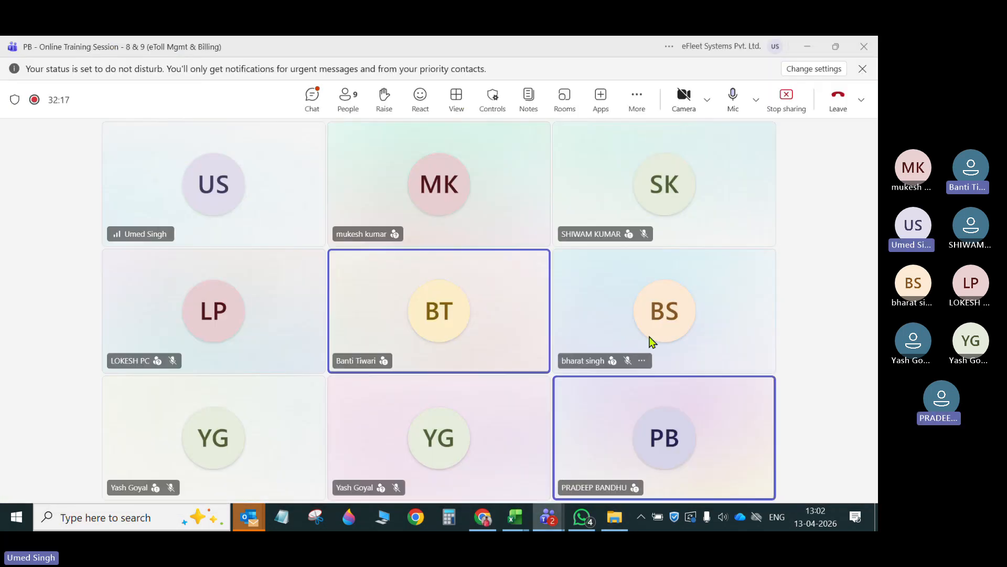